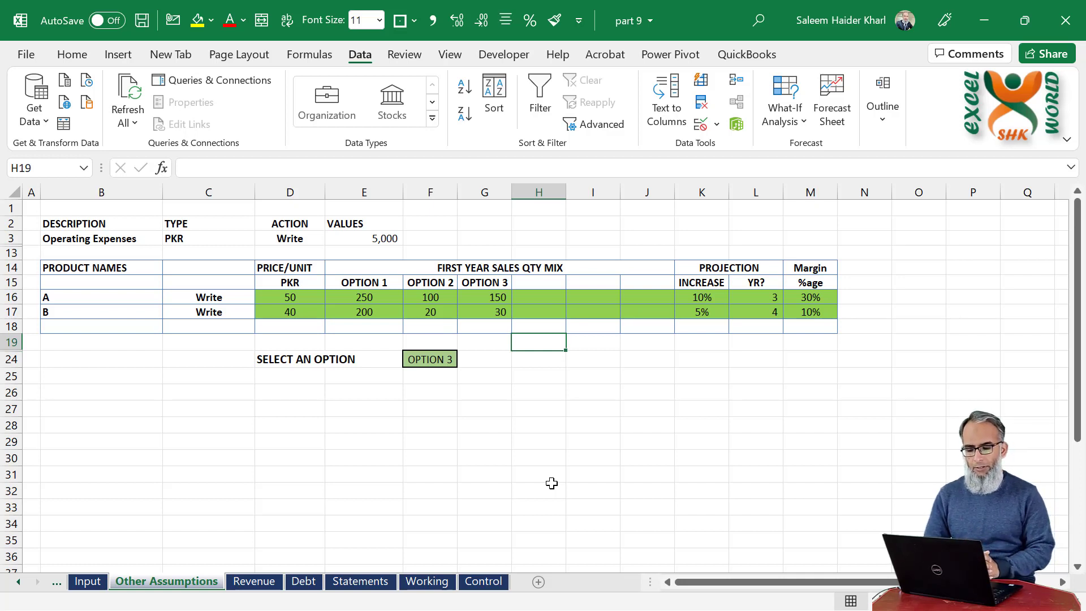
Examine the product price assumptions and the choices in the option selector at F24 of the Other Assumptions sheet.
click(207, 311)
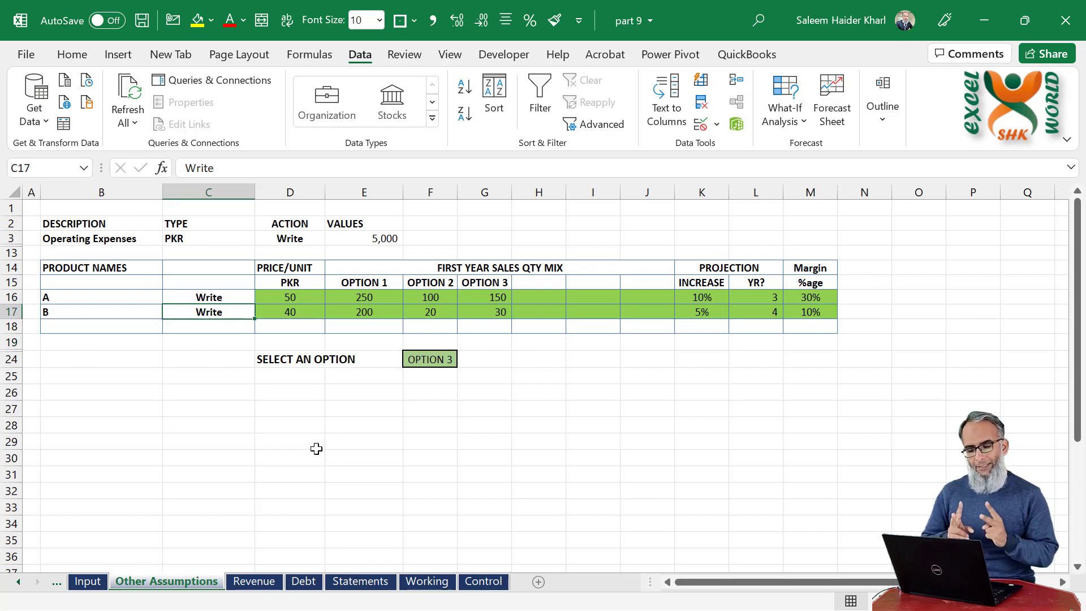
click(286, 297)
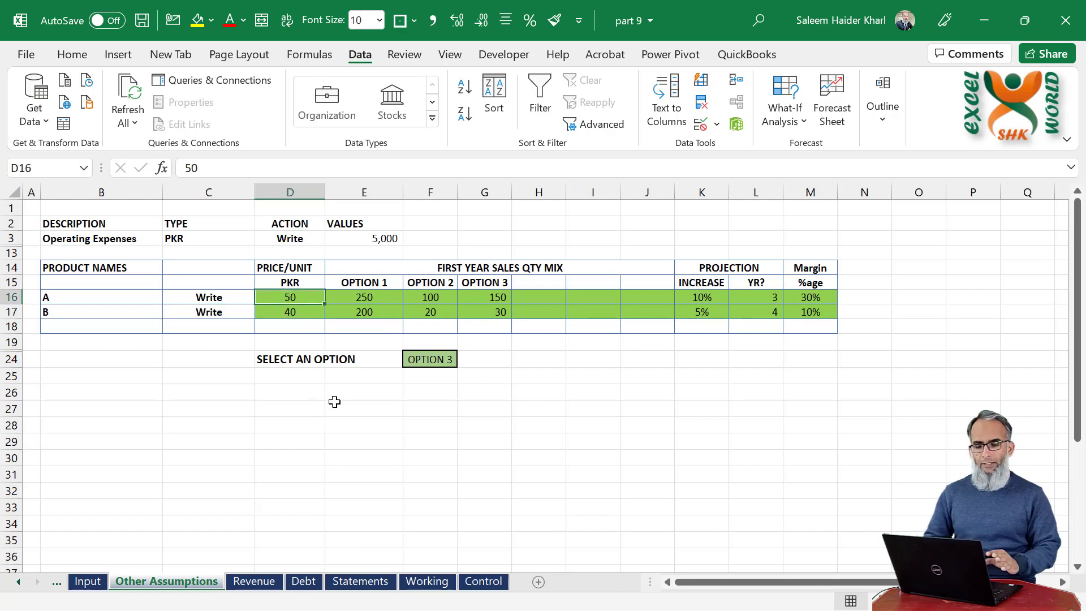
click(430, 360)
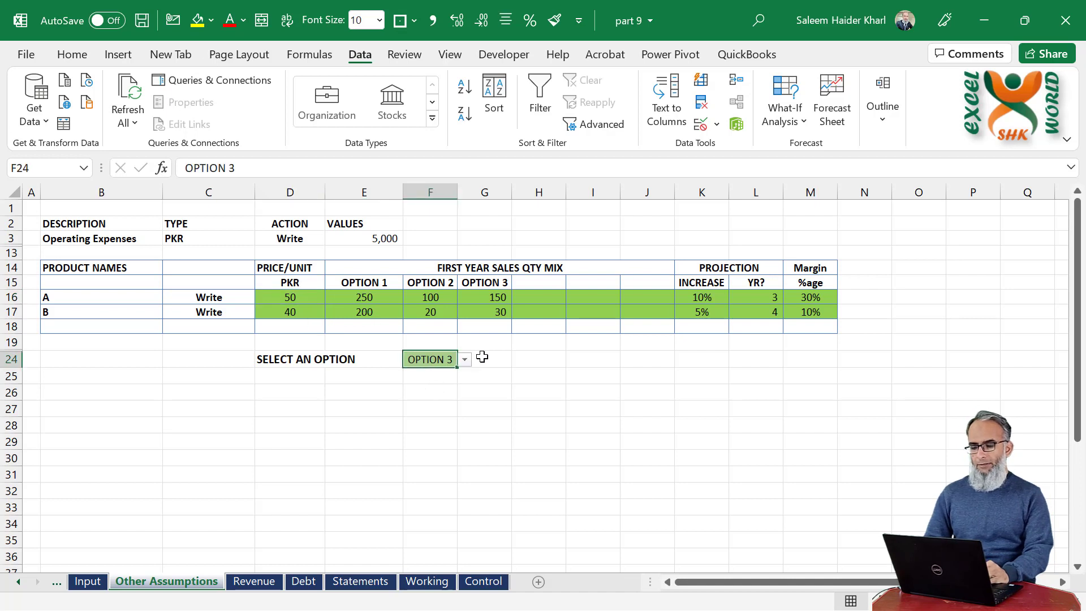
click(464, 360)
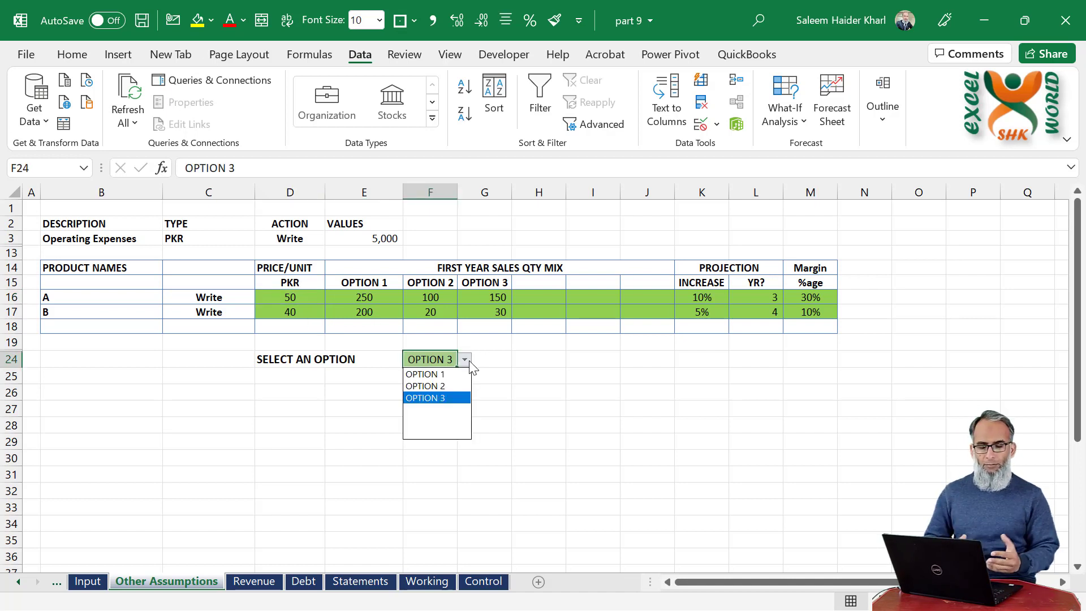
click(223, 448)
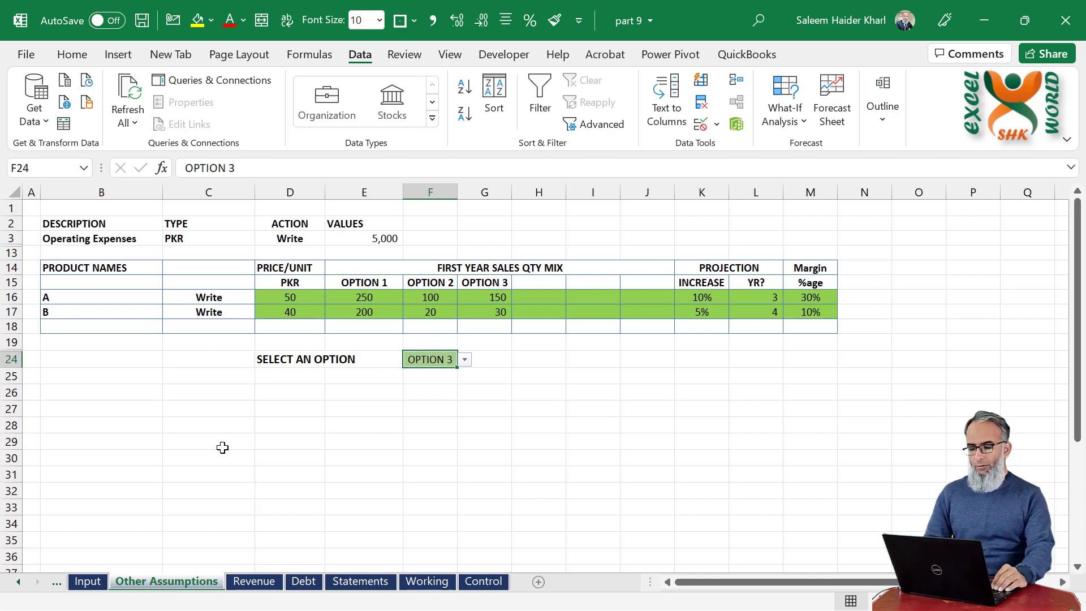
Inspect the 15-year total formulas for products A, B and Total Gross Revenue in column E of the Revenue sheet.
key(ctrl+Page_Down)
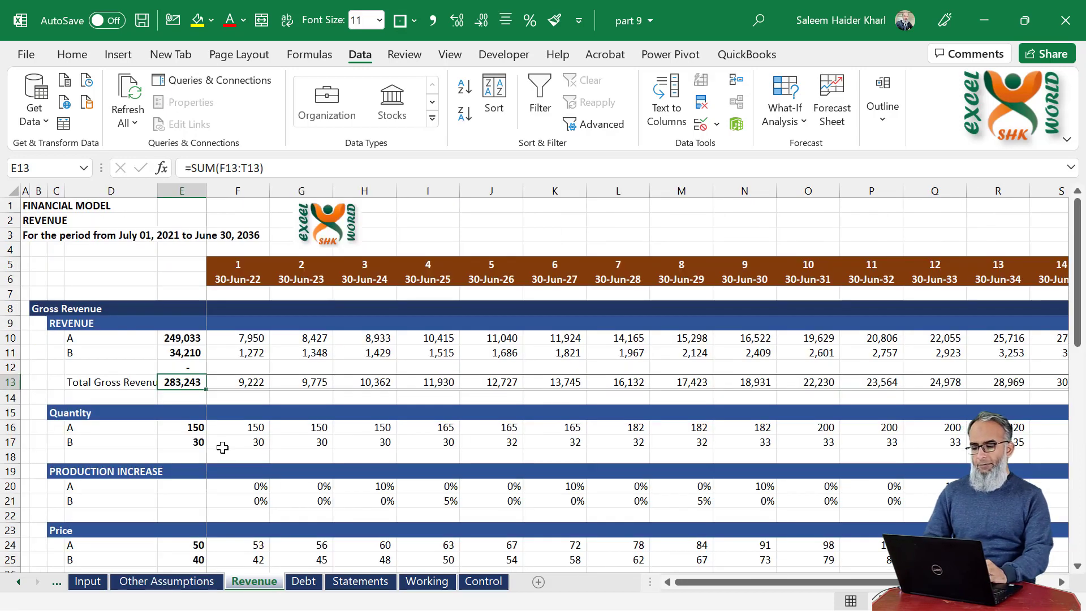
key(Up)
key(Up)
key(Up)
key(Up)
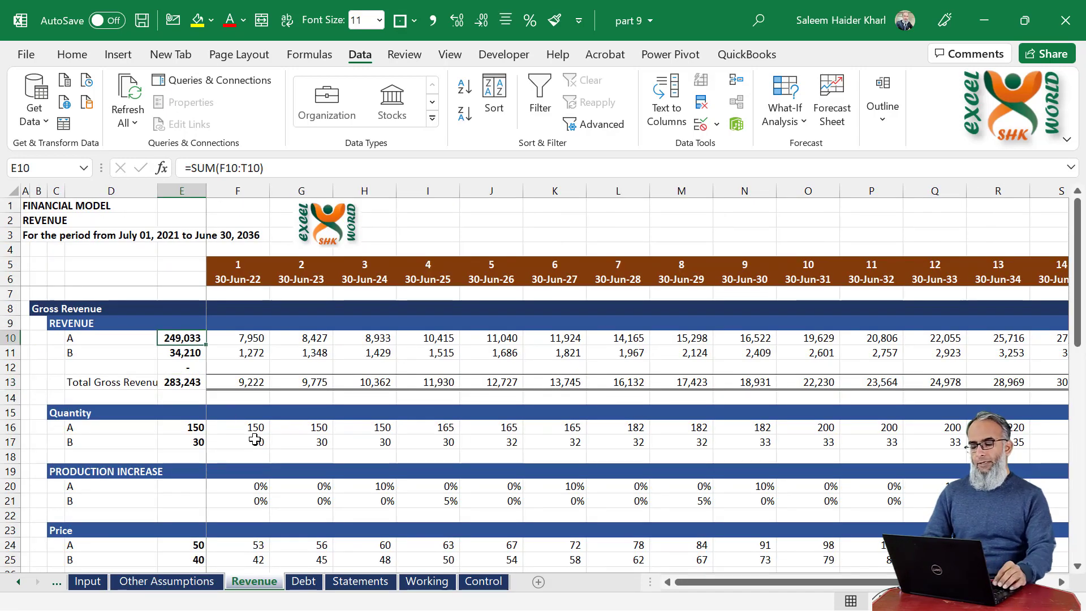
key(Down)
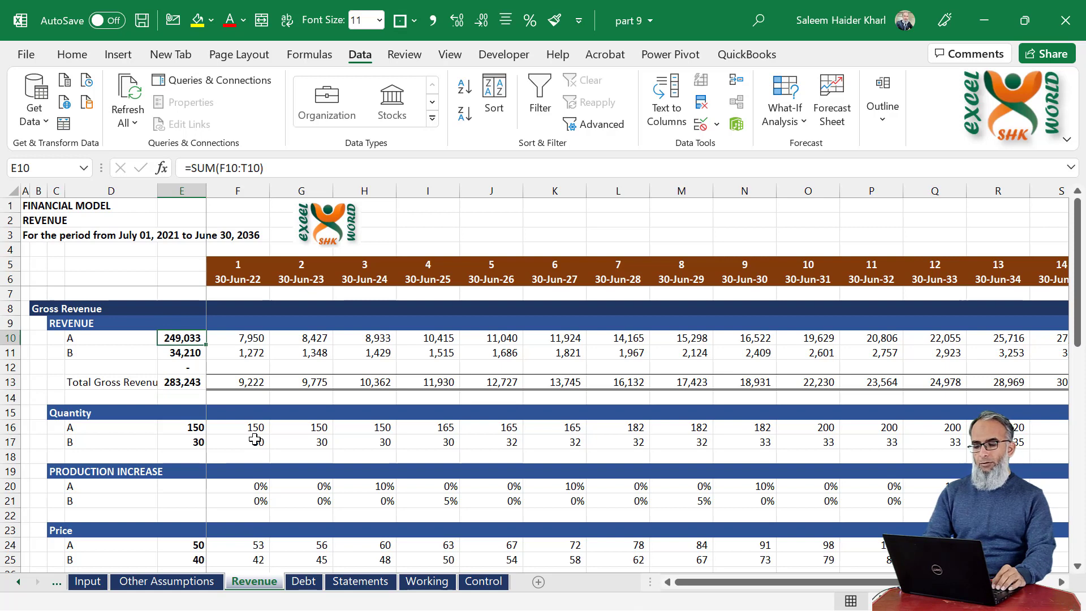
key(F2)
key(Escape)
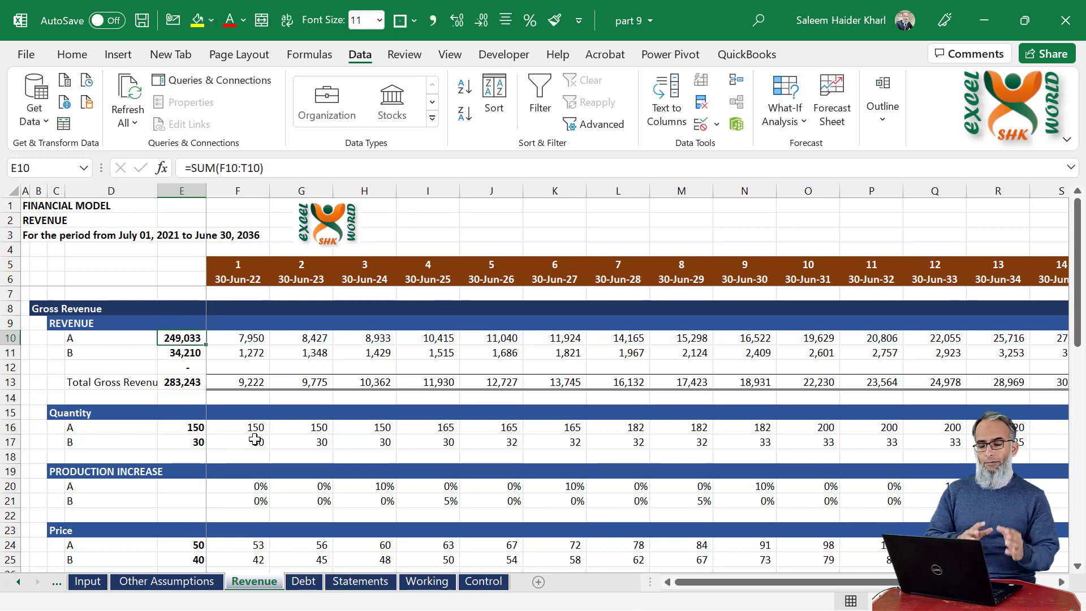
key(F2)
key(Escape)
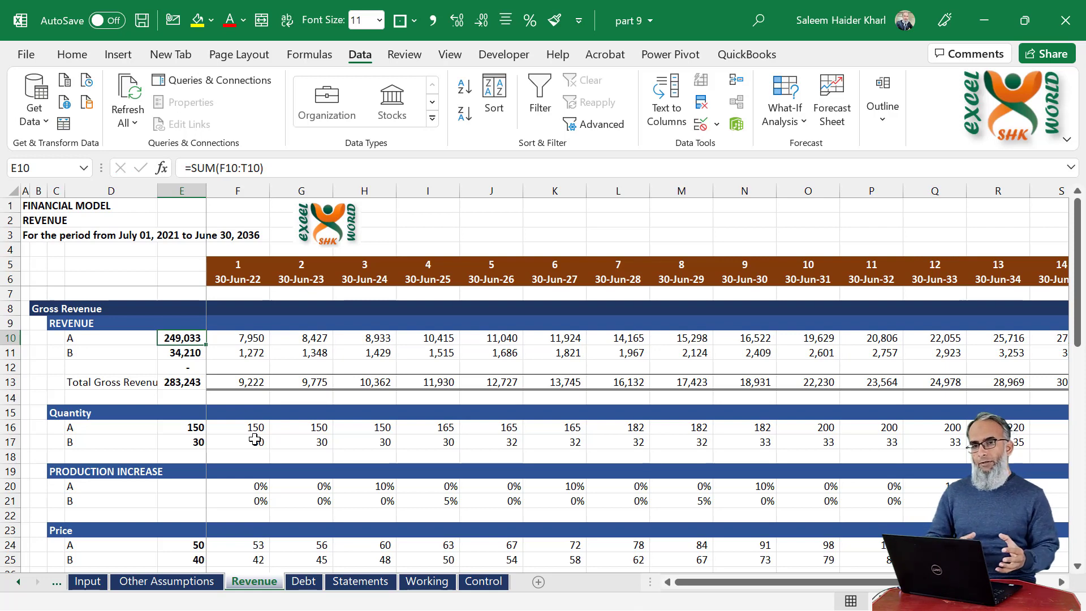
key(Down)
key(Down)
key(Down)
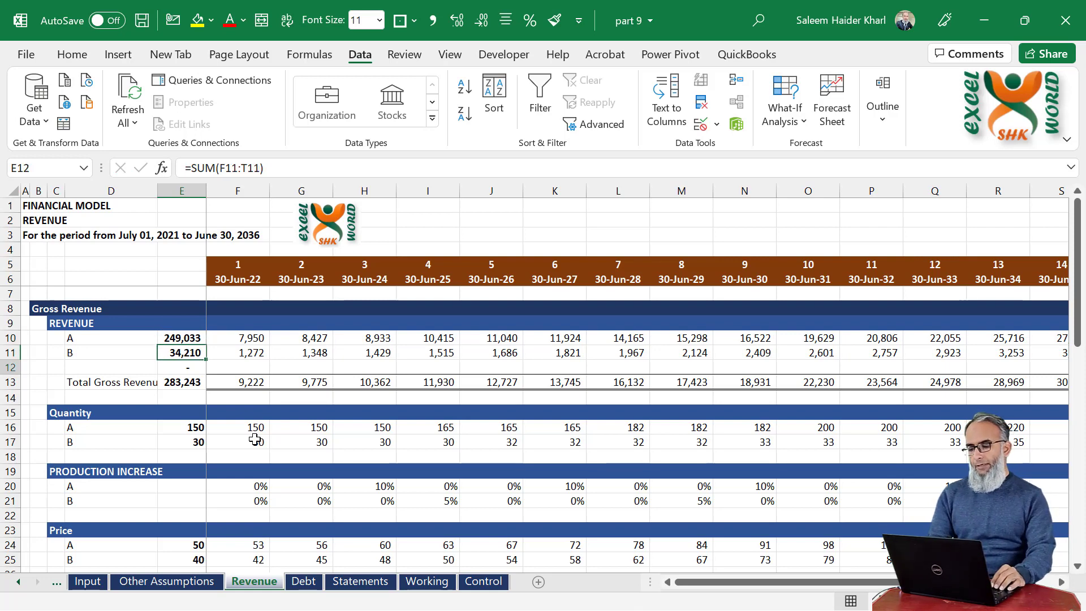
key(F2)
key(Escape)
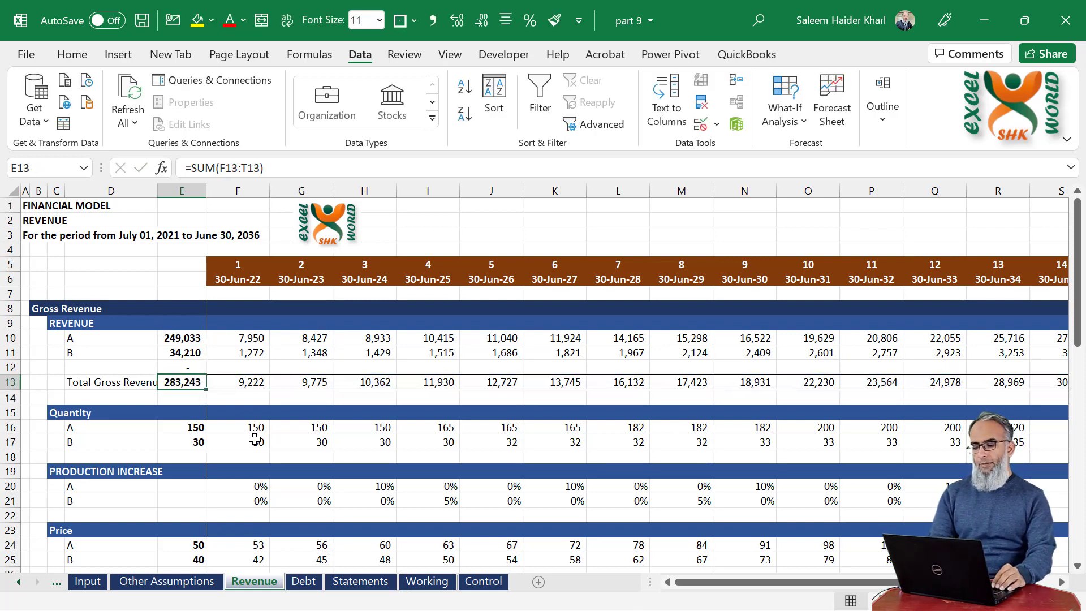
Review product A and its unit price in D16 on Other Assumptions, then check Total Gross Revenue on the Revenue sheet.
key(ctrl+Page_Up)
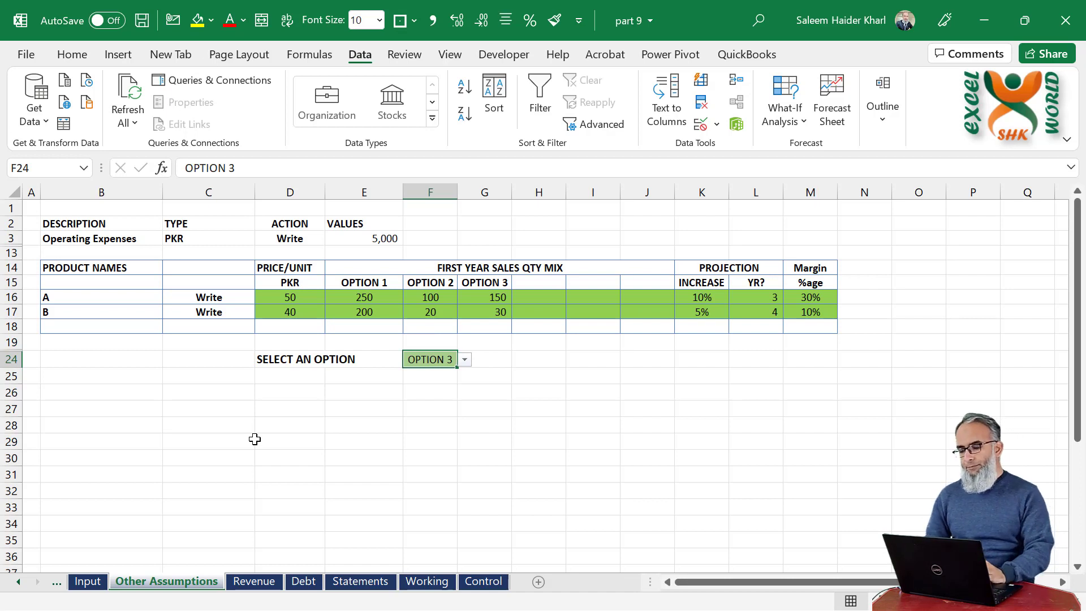
click(145, 396)
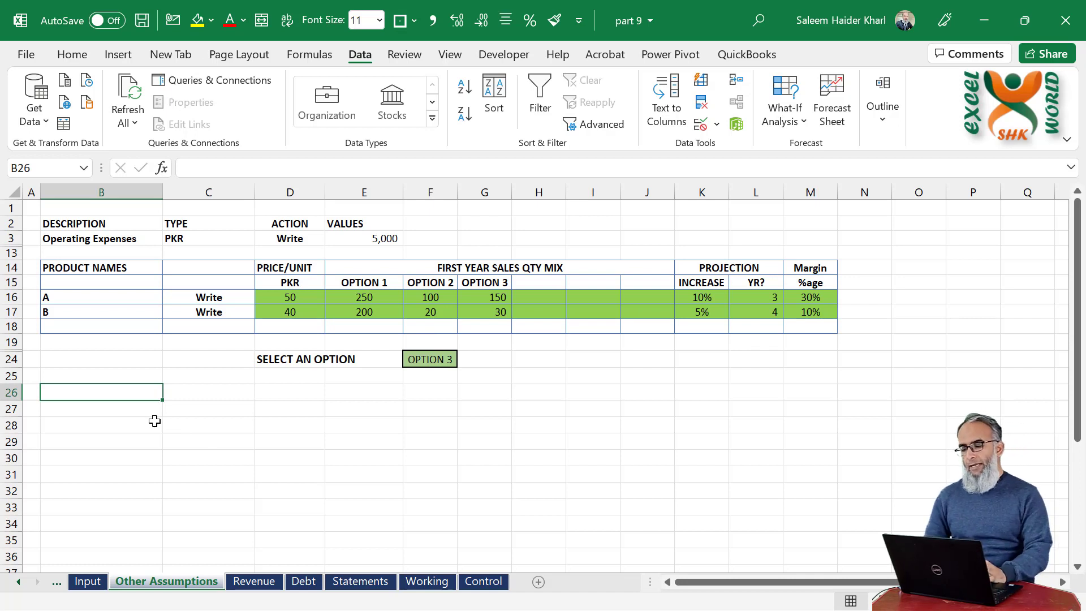
click(154, 300)
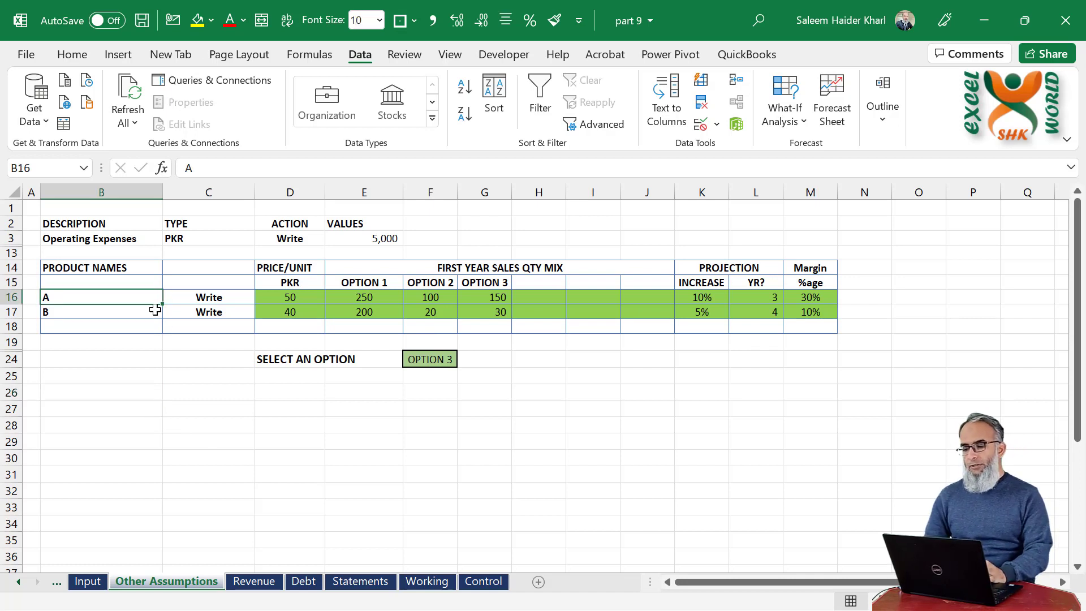
click(293, 302)
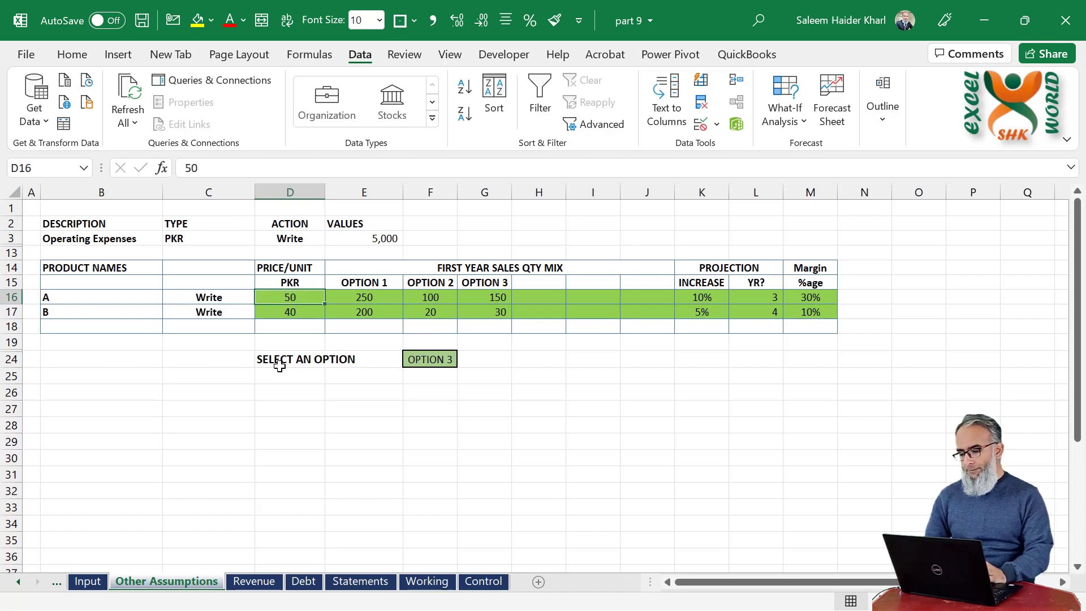
click(249, 409)
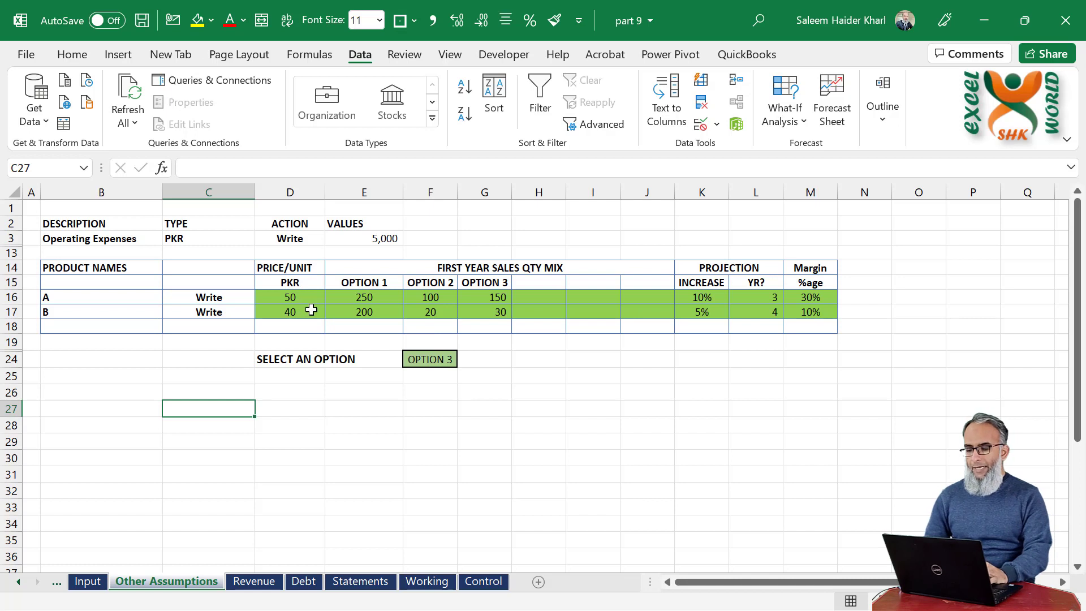
click(293, 293)
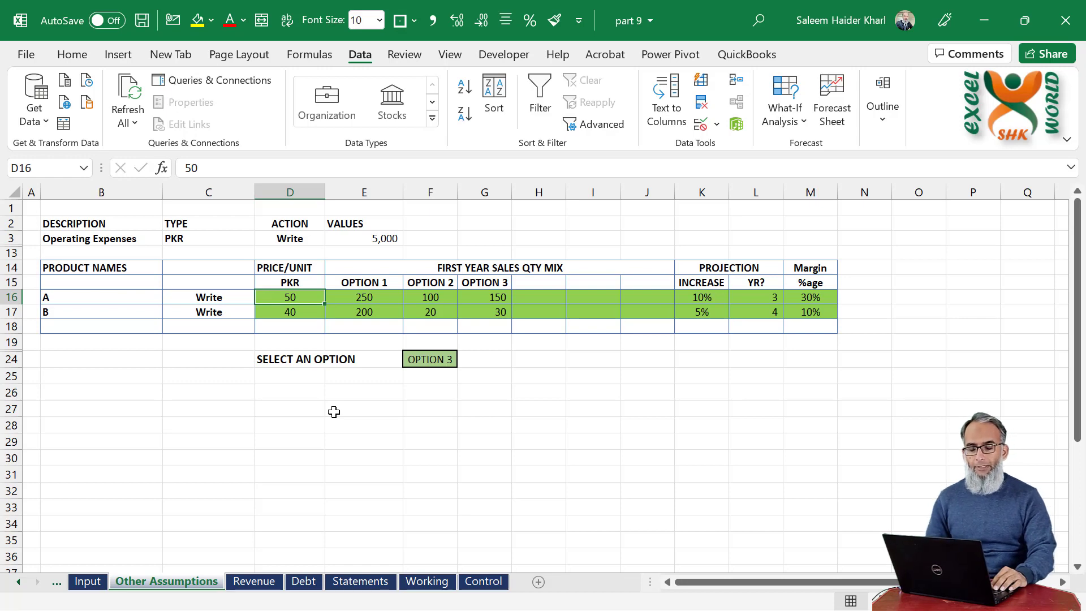
key(ctrl+Page_Down)
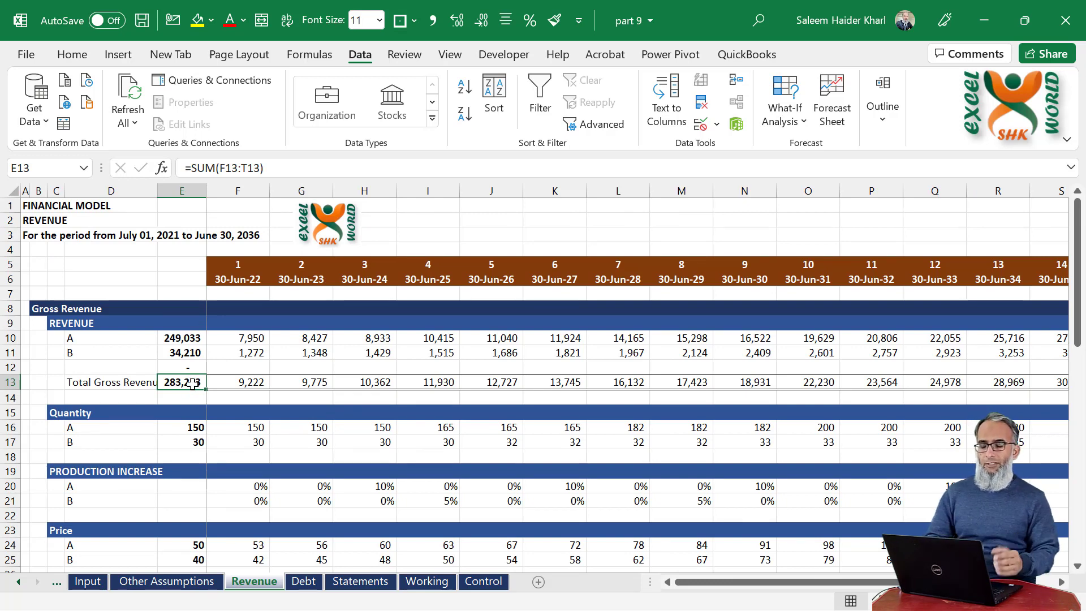
Link cell C26 of the Other Assumptions sheet to the Total Gross Revenue sum in Revenue!E13.
key(ctrl+Page_Up)
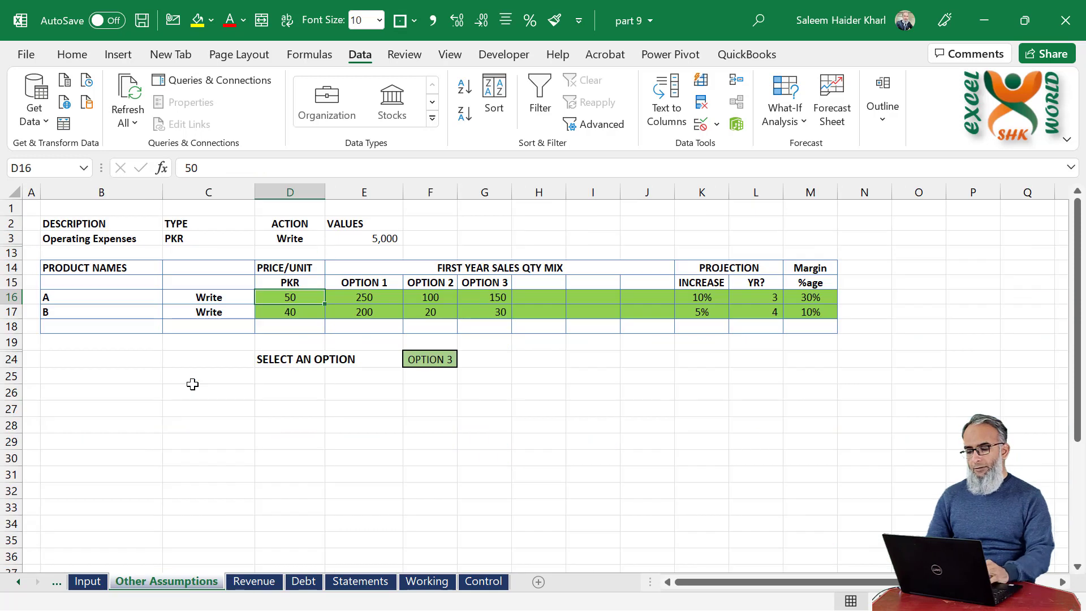
click(239, 394)
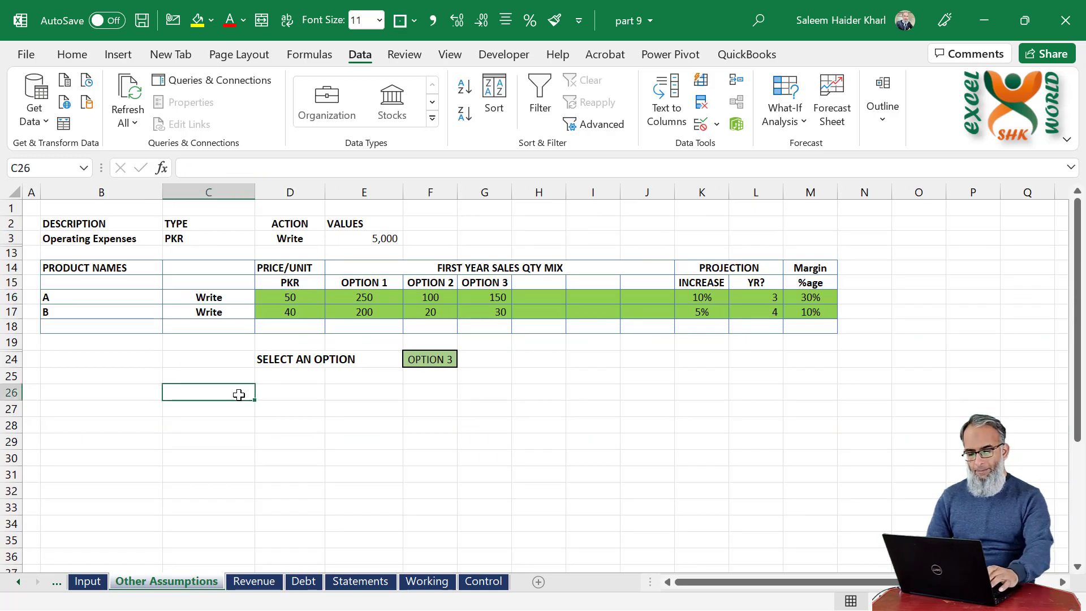
text(=)
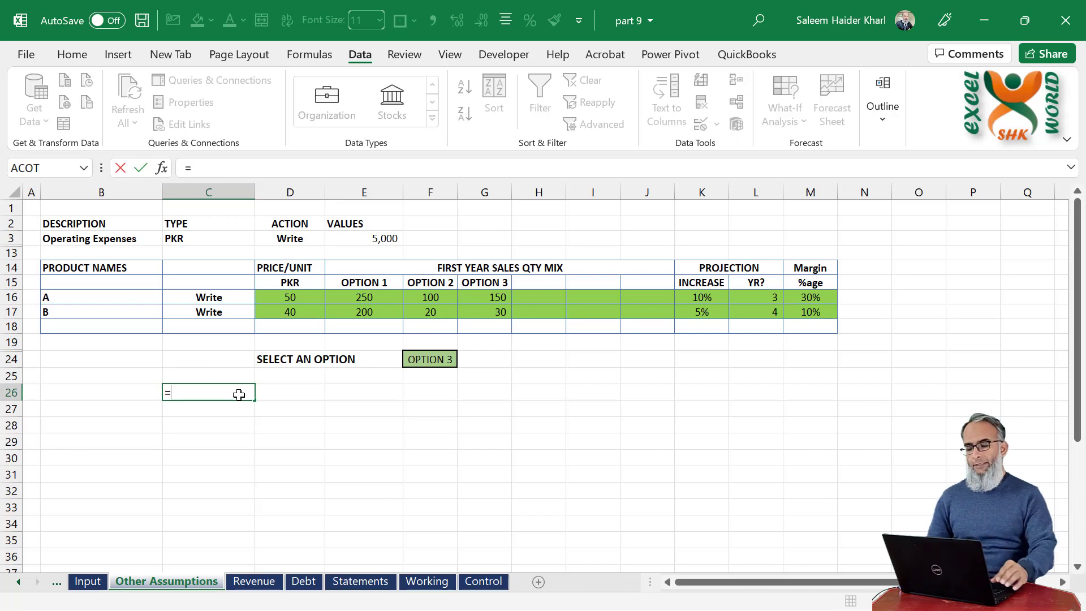
key(ctrl+Page_Down)
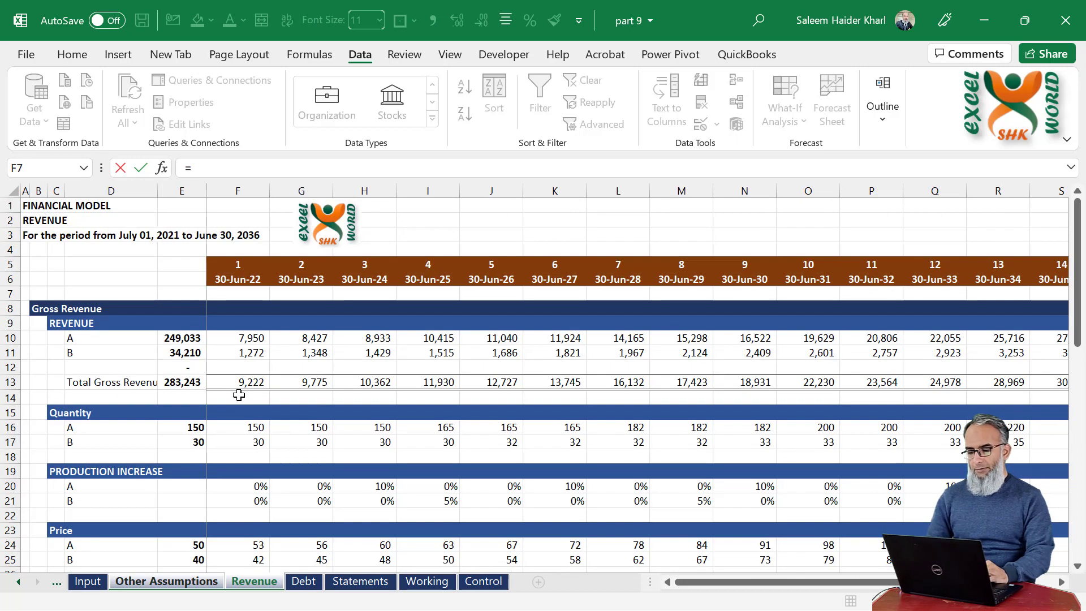
click(198, 382)
key(Return)
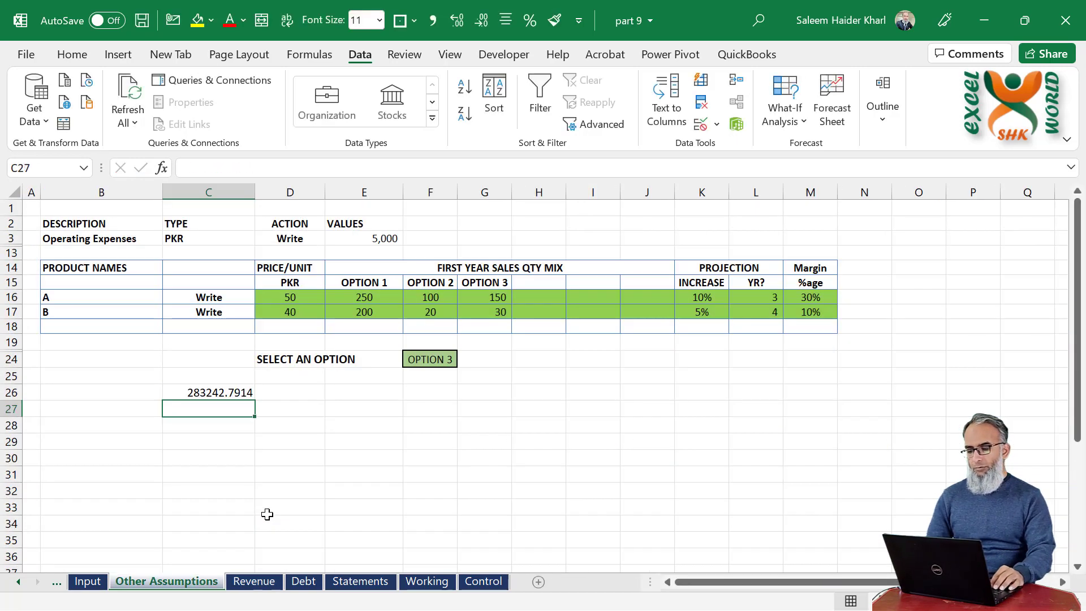
Format the linked revenue total in C26 with a thousands separator and no decimals.
key(Up)
key(shift+Right)
key(shift+Right)
key(shift+Down)
key(shift+Down)
key(shift+Down)
key(shift+Down)
key(shift+Down)
key(shift+Down)
key(shift+Down)
key(shift+Down)
key(shift+Down)
key(shift+Down)
key(shift+Down)
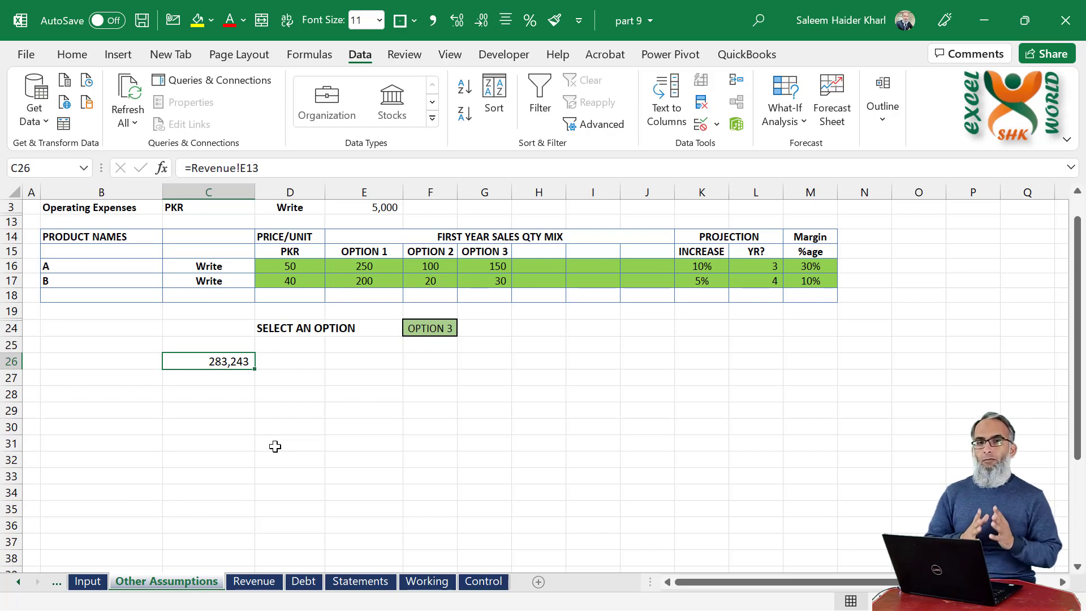
Enter 50 in B27 as the first unit price, one row below and one column before the linked revenue total.
key(Down)
key(Left)
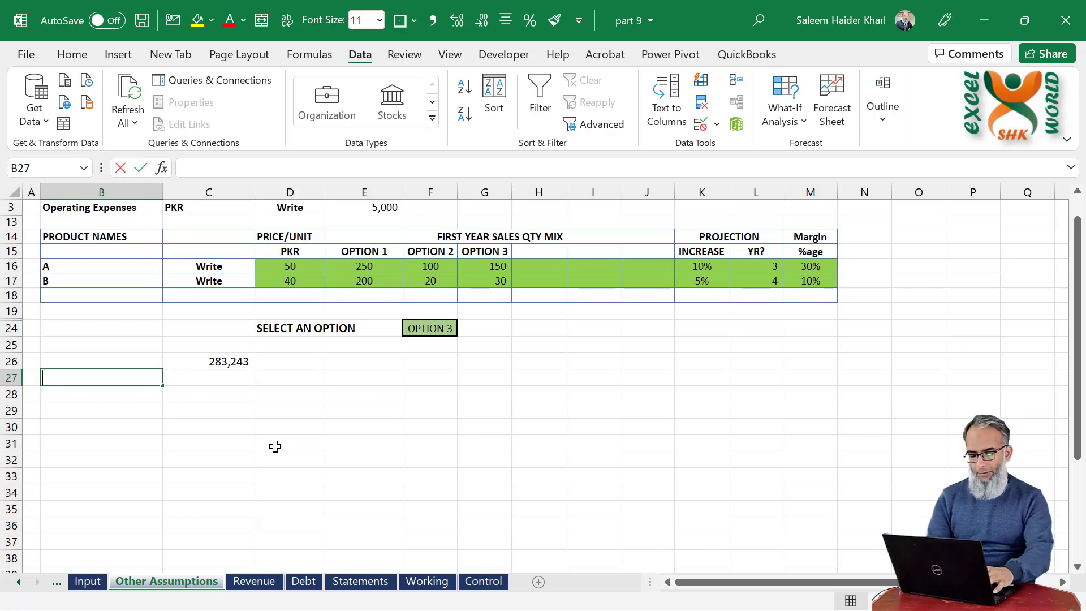
text(50)
key(Return)
key(Up)
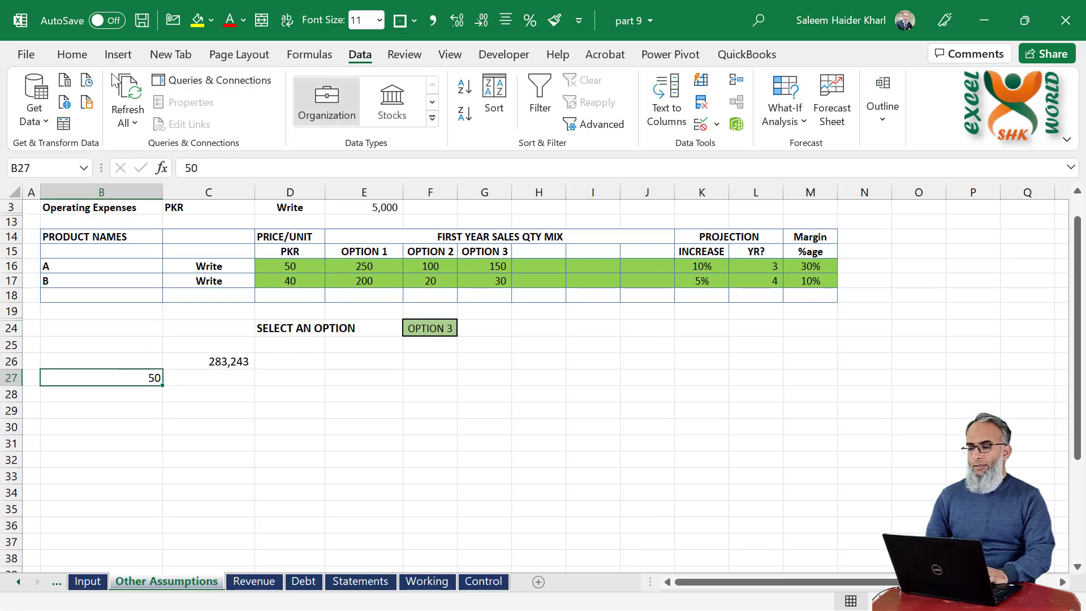
Fill a linear series down the column from B27 with a step value of 10 and a stop value of 150.
click(72, 55)
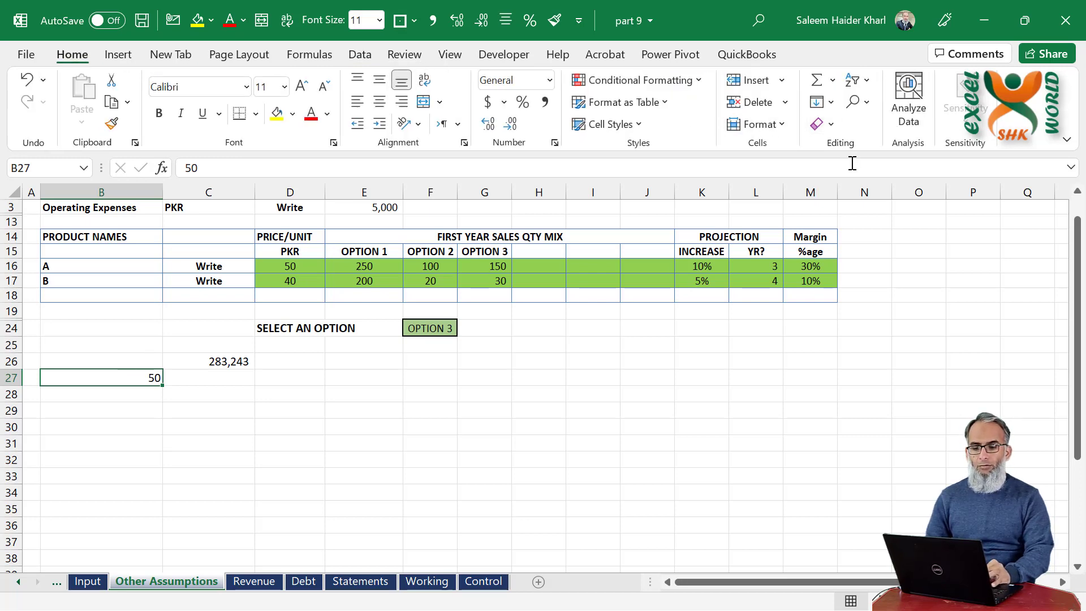
click(830, 102)
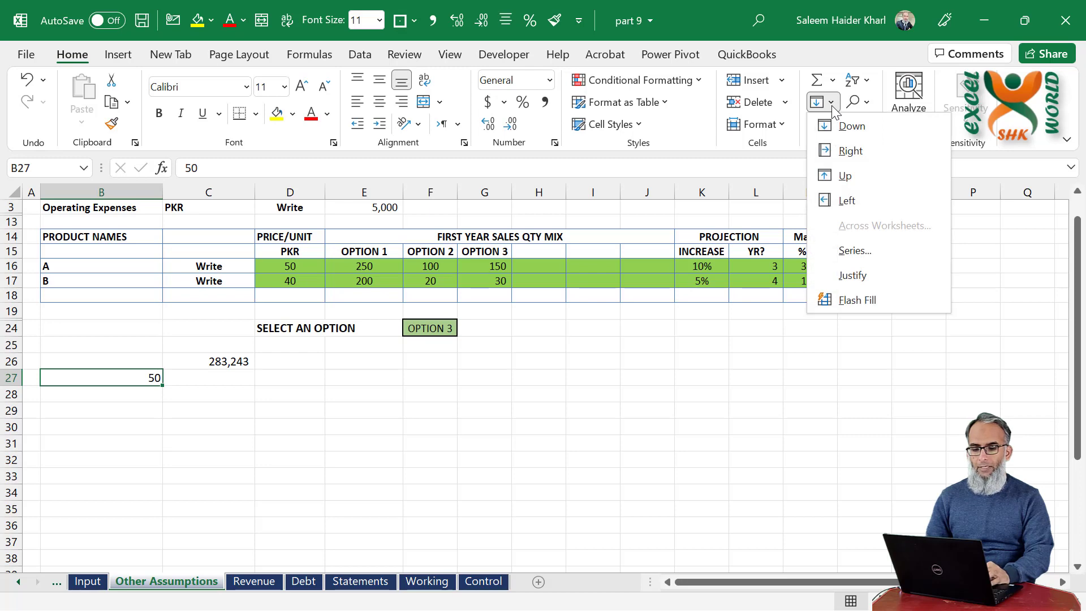
click(853, 252)
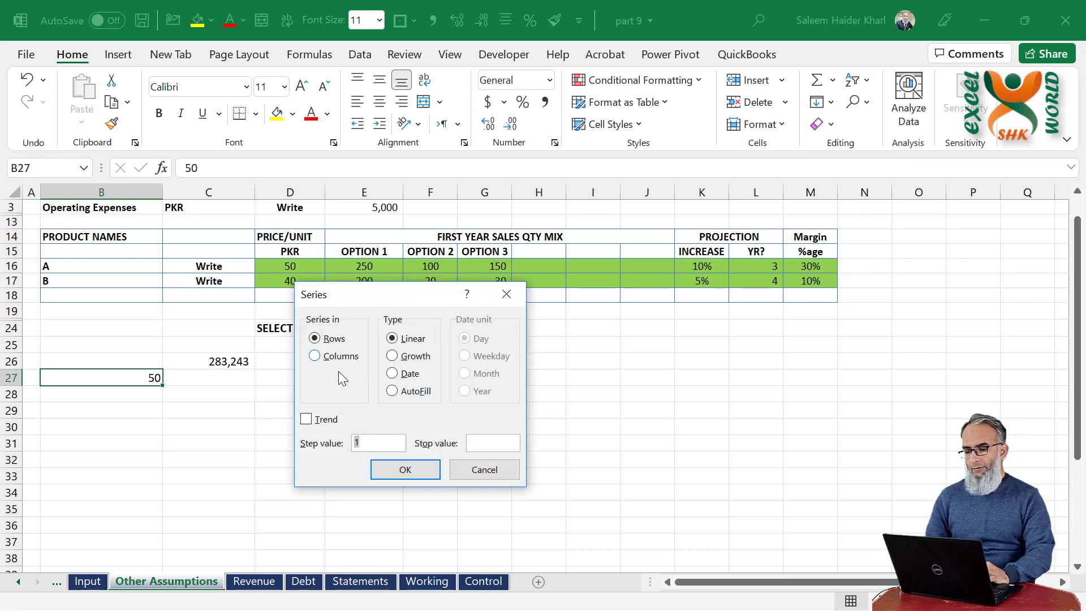
click(317, 356)
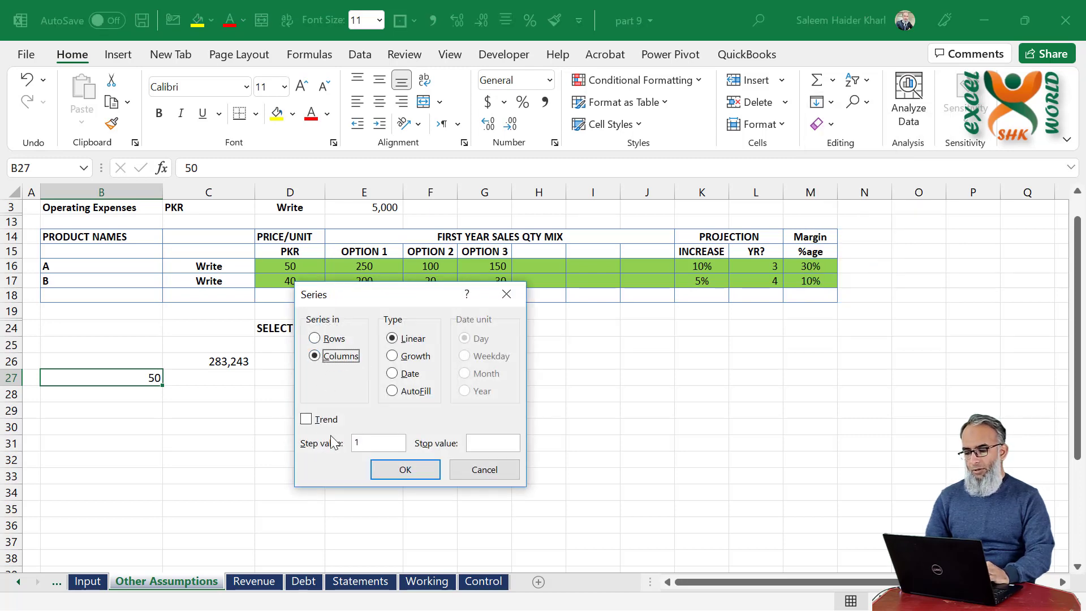
click(378, 446)
text(0)
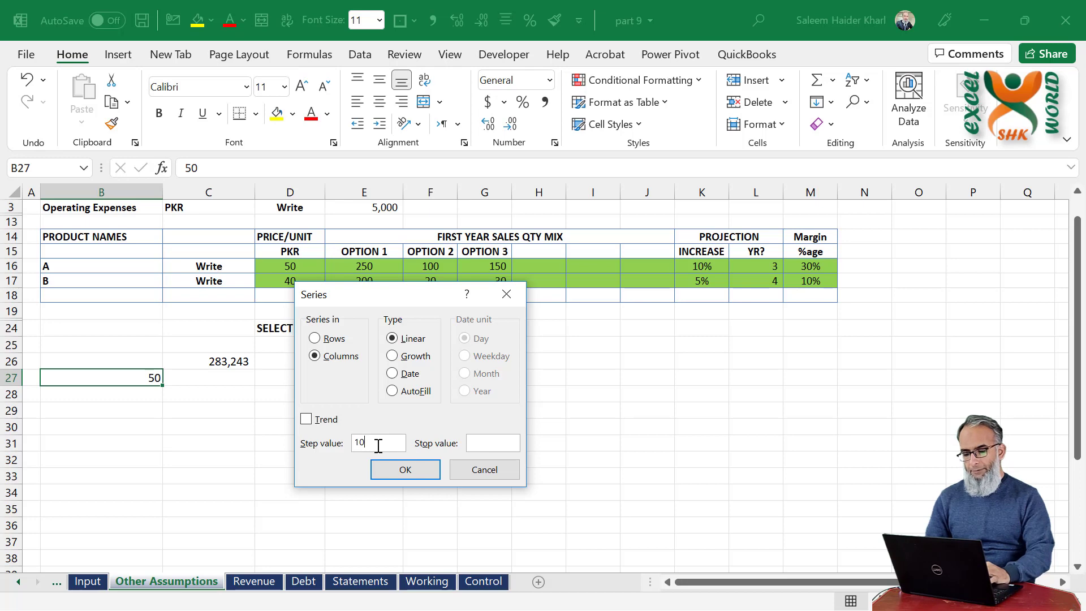
click(508, 445)
text(15)
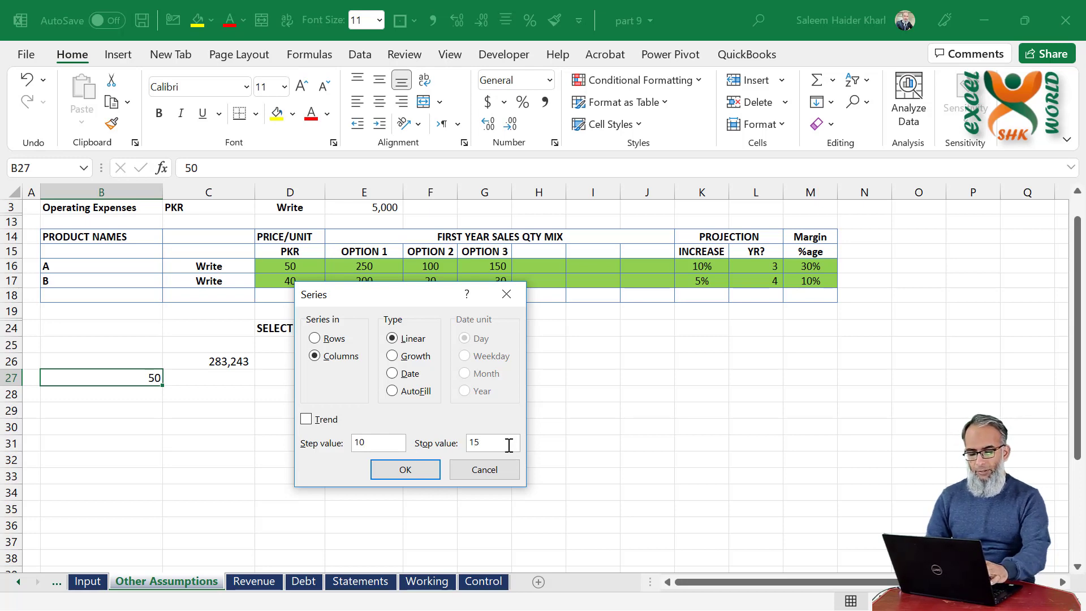
text(0)
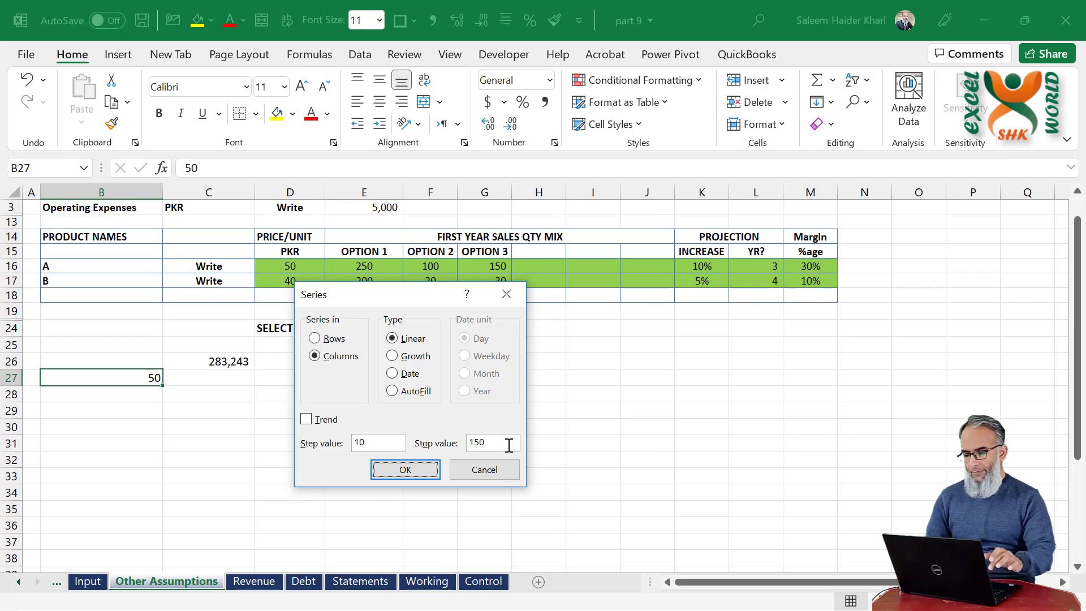
key(Return)
Create a one-variable data table over B26:C37 with product A's unit price in D16 as the column input cell.
key(Up)
key(shift+Right)
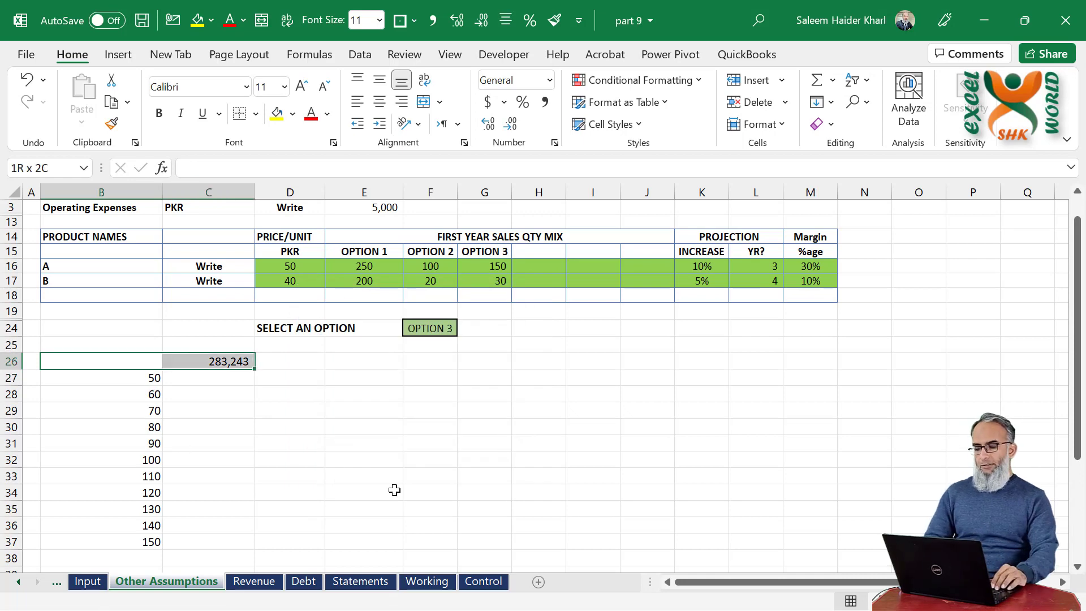
key(shift+Down)
key(shift+Down)
key(shift+Down)
key(shift+Down)
key(shift+Down)
key(shift+Down)
key(shift+Down)
key(shift+Down)
key(shift+Down)
key(shift+Down)
key(shift+Down)
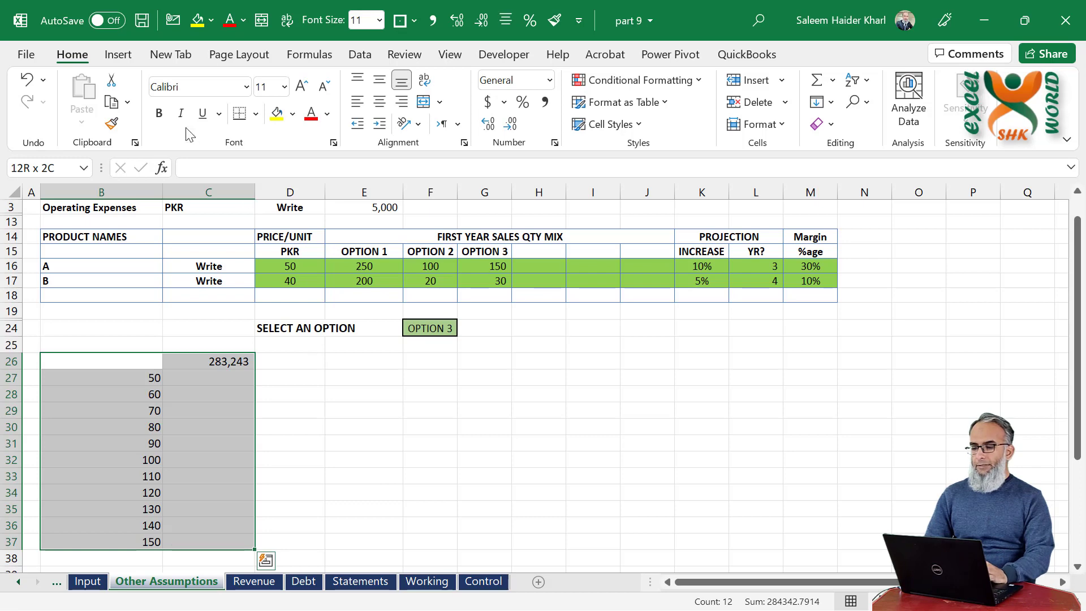
click(359, 55)
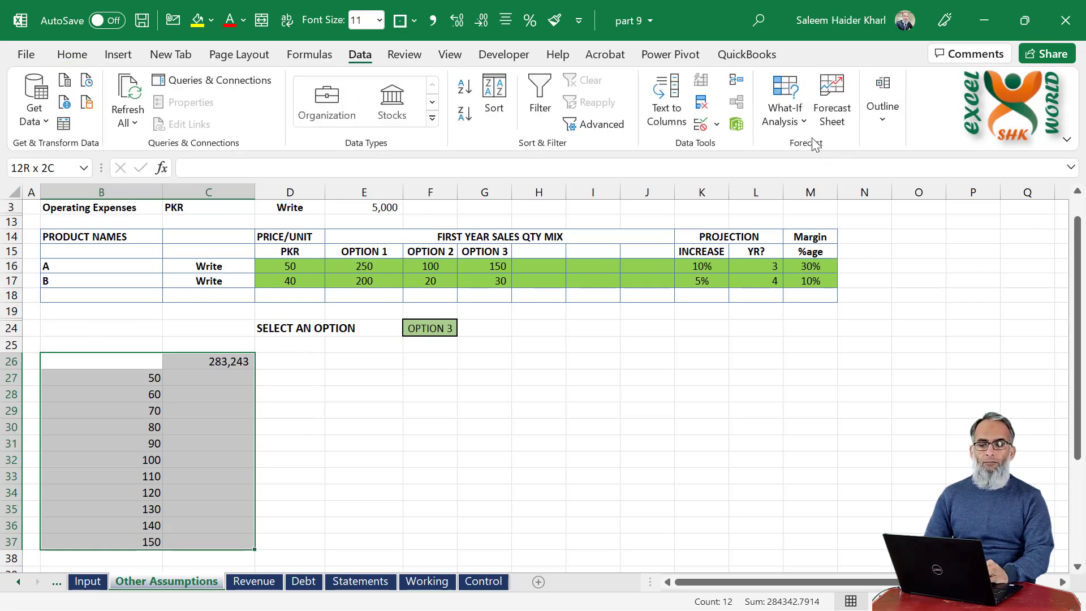
click(793, 120)
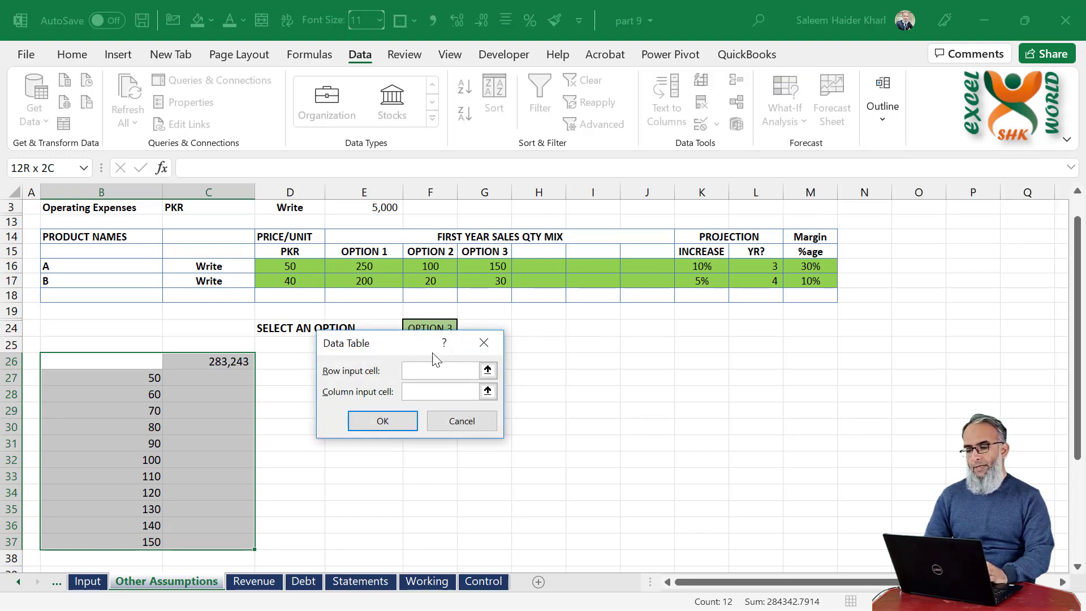
drag(403, 348, 569, 334)
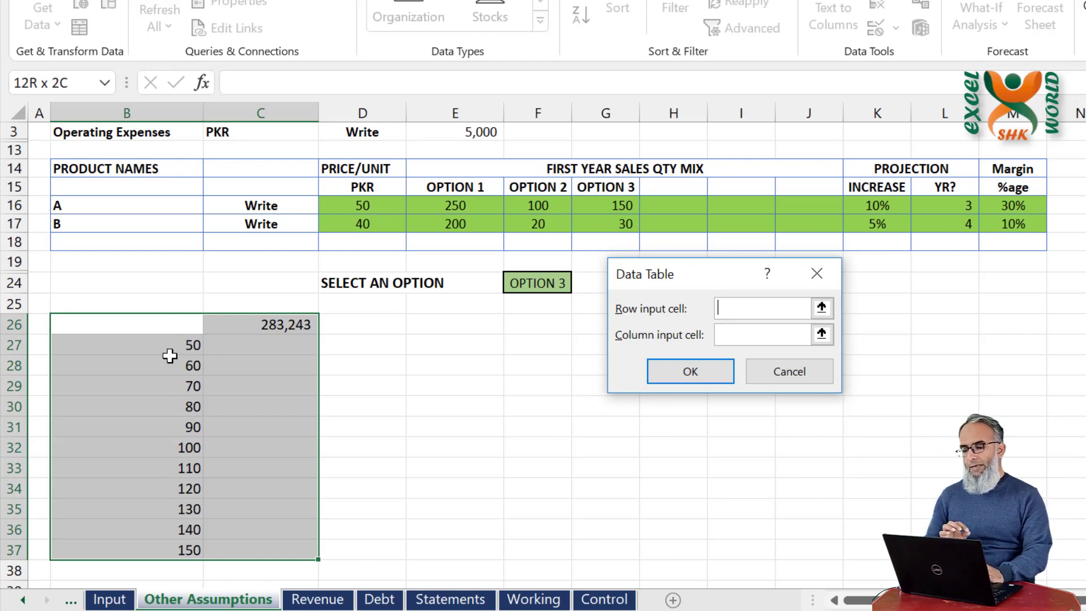
click(739, 334)
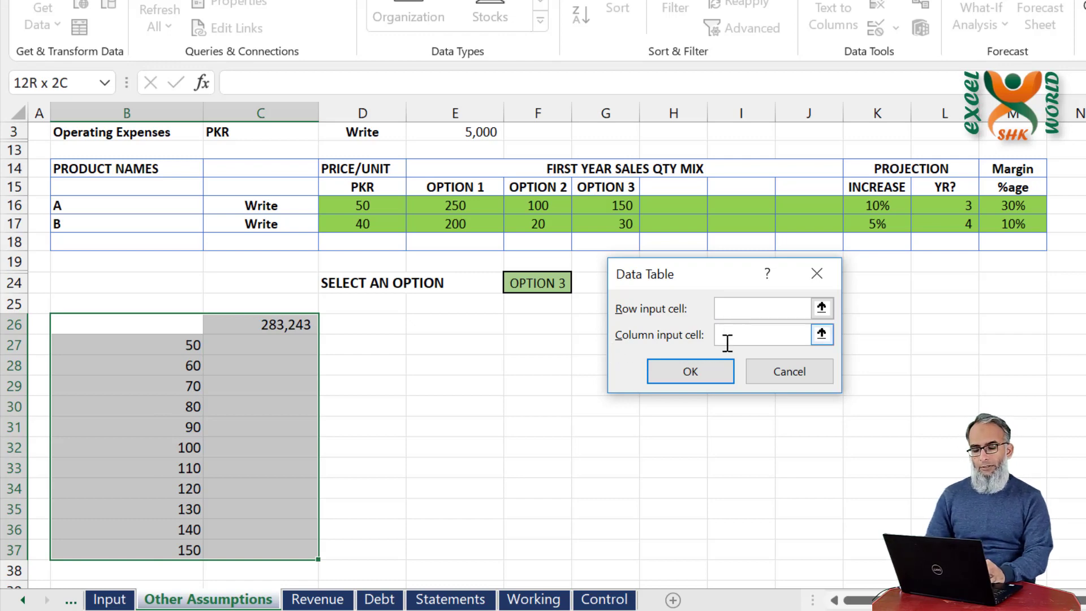
click(377, 202)
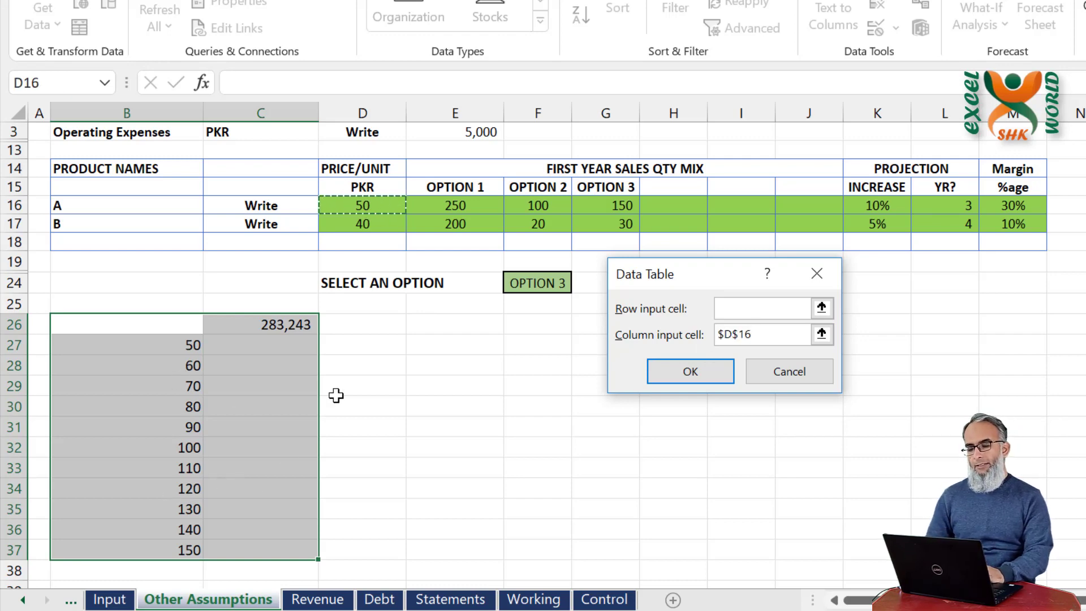
click(706, 380)
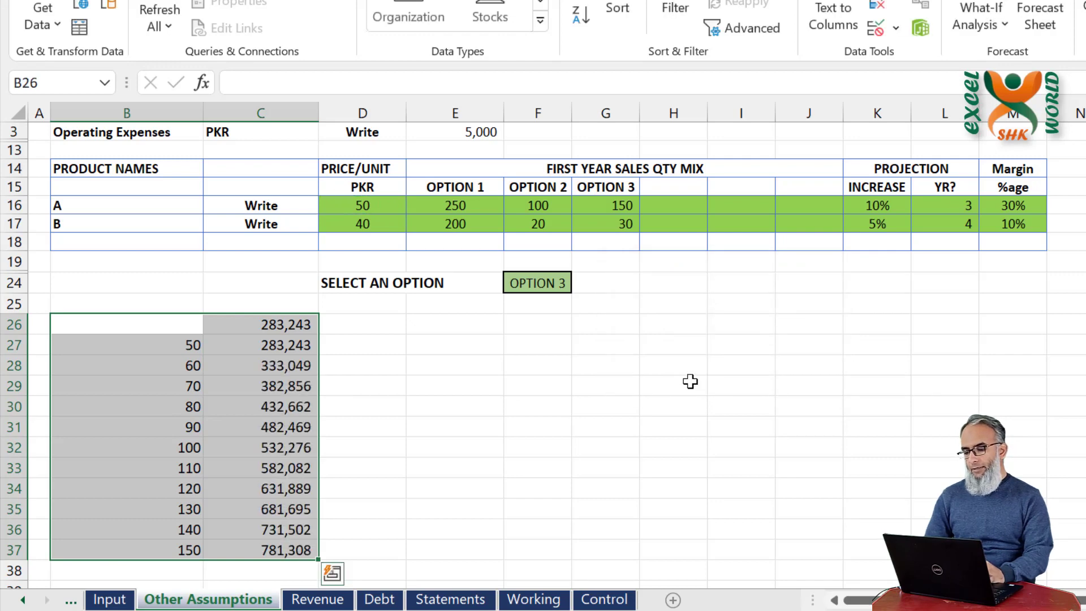
Examine the data table's formulas and revenue results for the unit prices of 120, 50, 150 and 60.
click(282, 478)
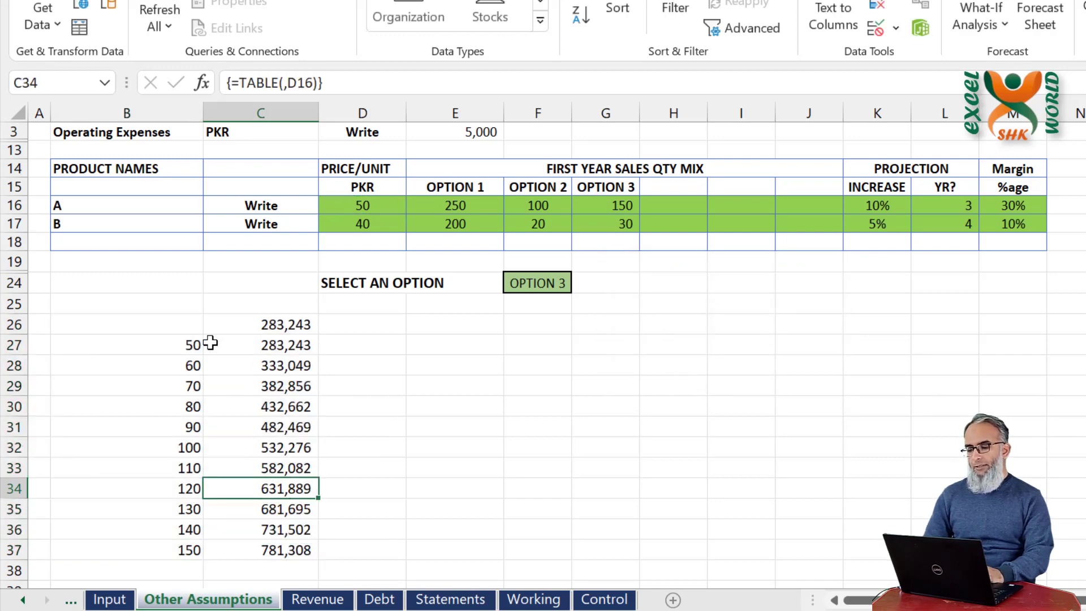
click(291, 343)
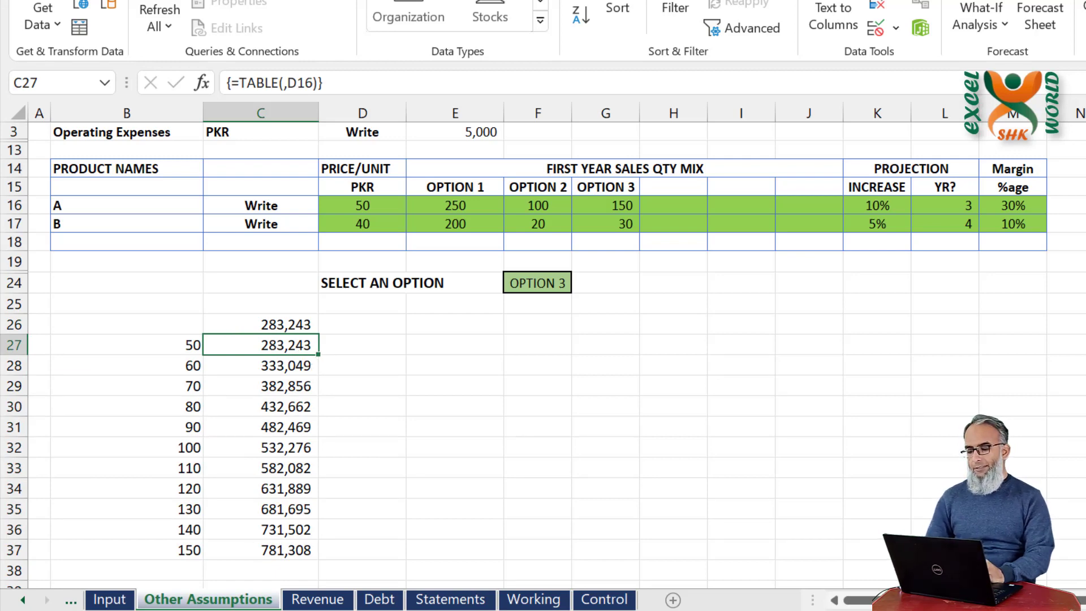
click(286, 548)
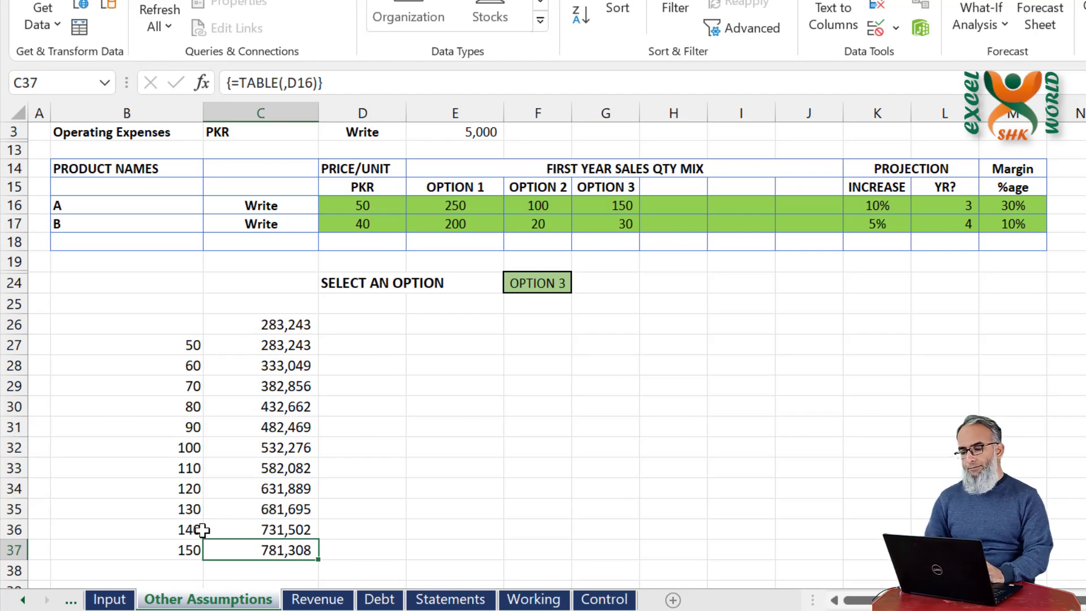
click(266, 372)
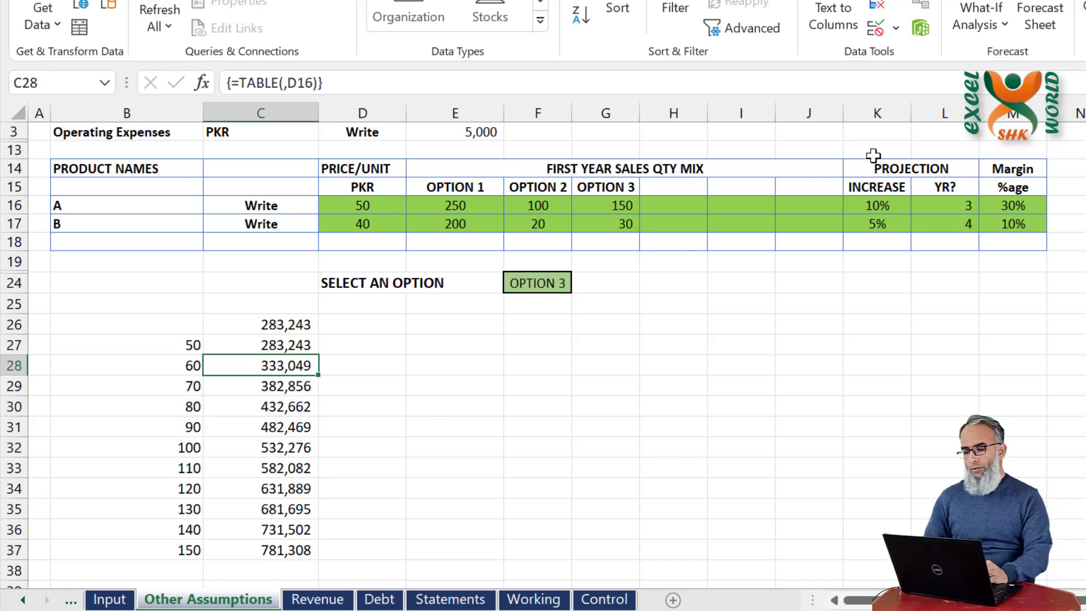
click(294, 584)
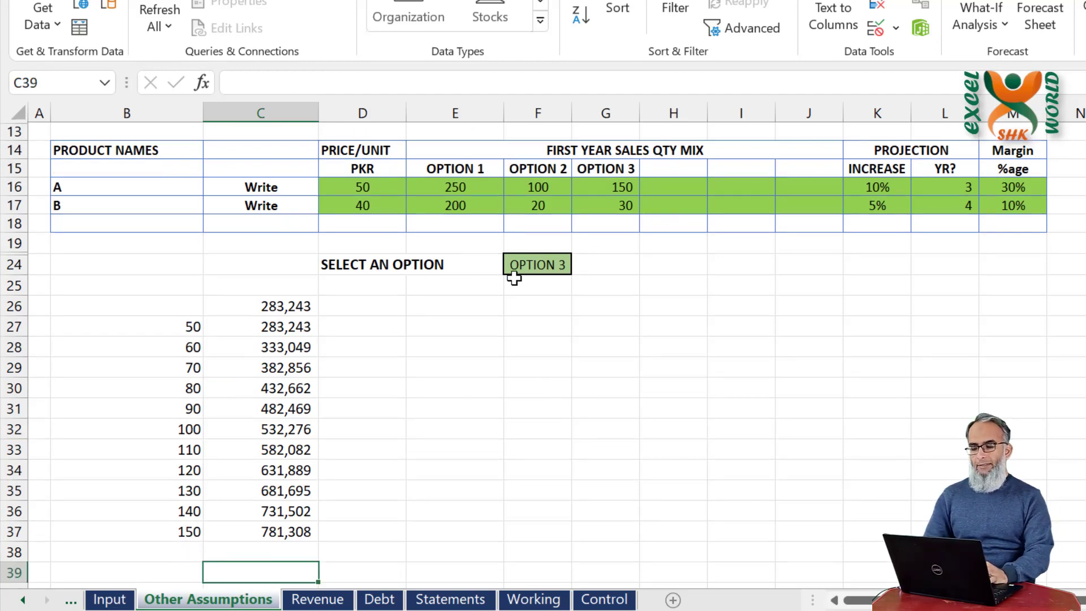
Switch the selected sales quantity option in F24 to OPTION 2 and check the data table's revenue figures.
click(540, 263)
click(580, 265)
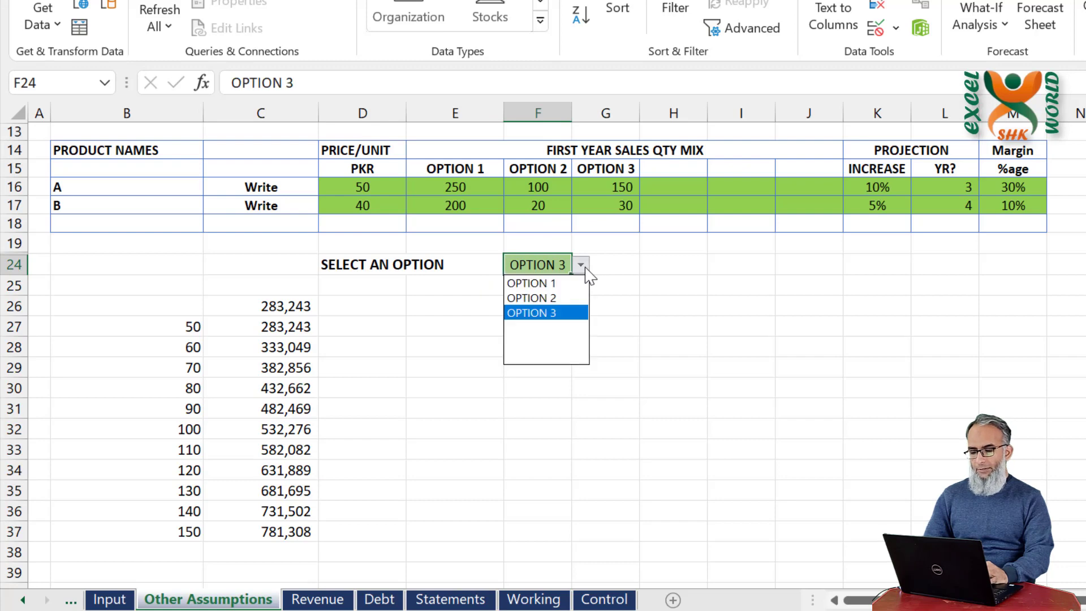
click(560, 300)
click(271, 388)
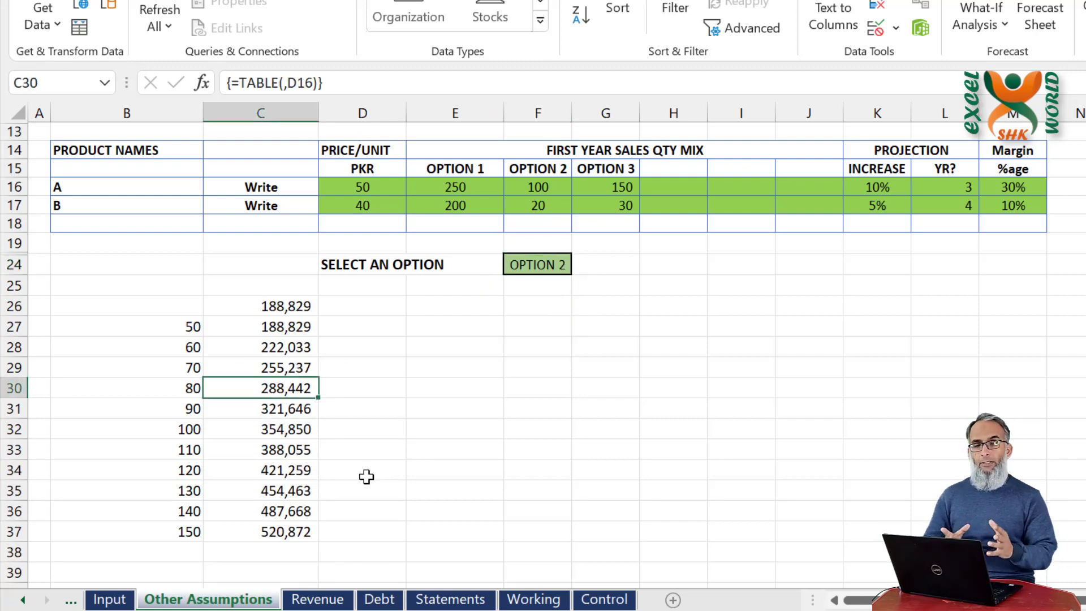
click(291, 306)
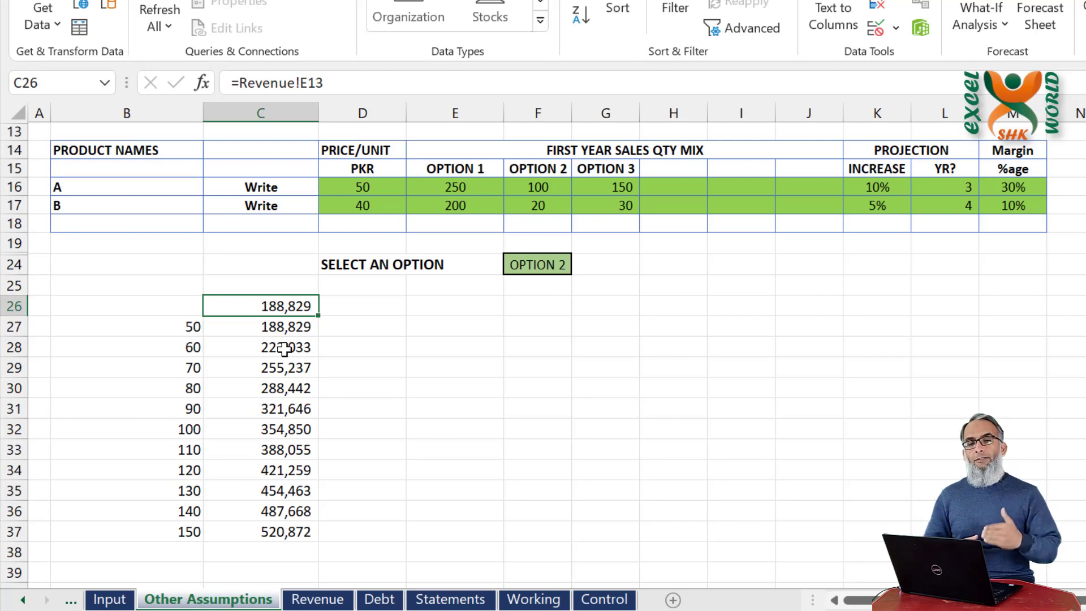
Enter the formula =(C37/C27)^(1/10)-1 in C39 to calculate the compound growth rate across the table's revenues.
click(260, 573)
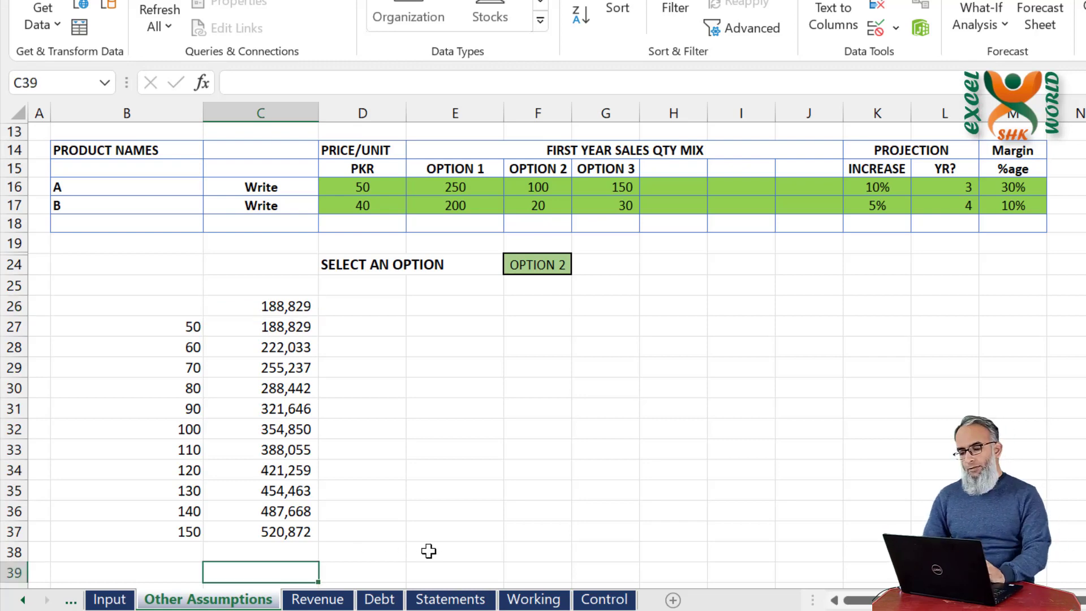
scroll(428, 551, down, 1)
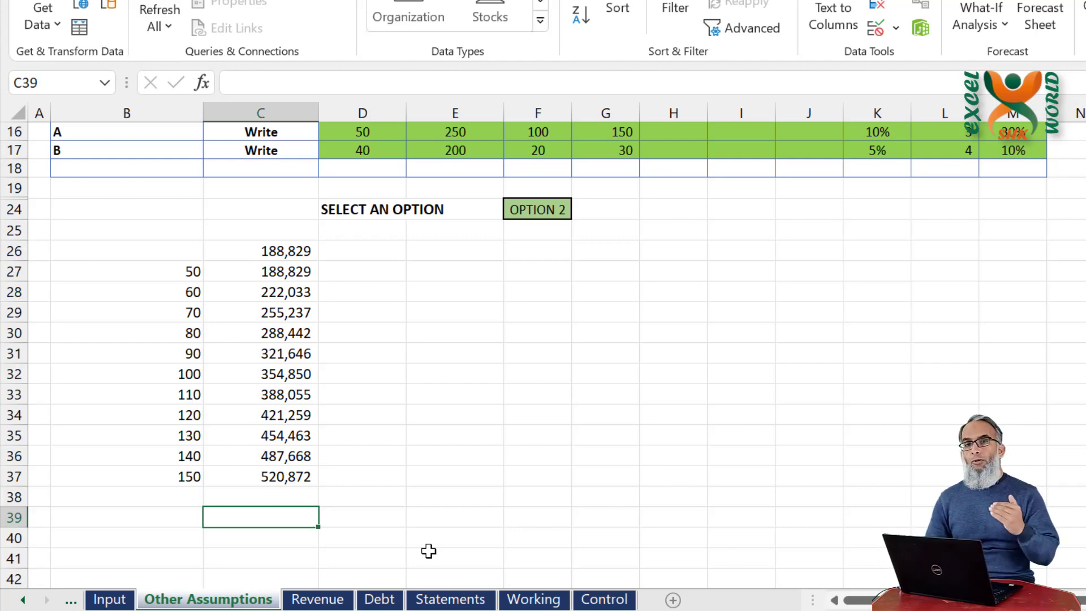
text(=)
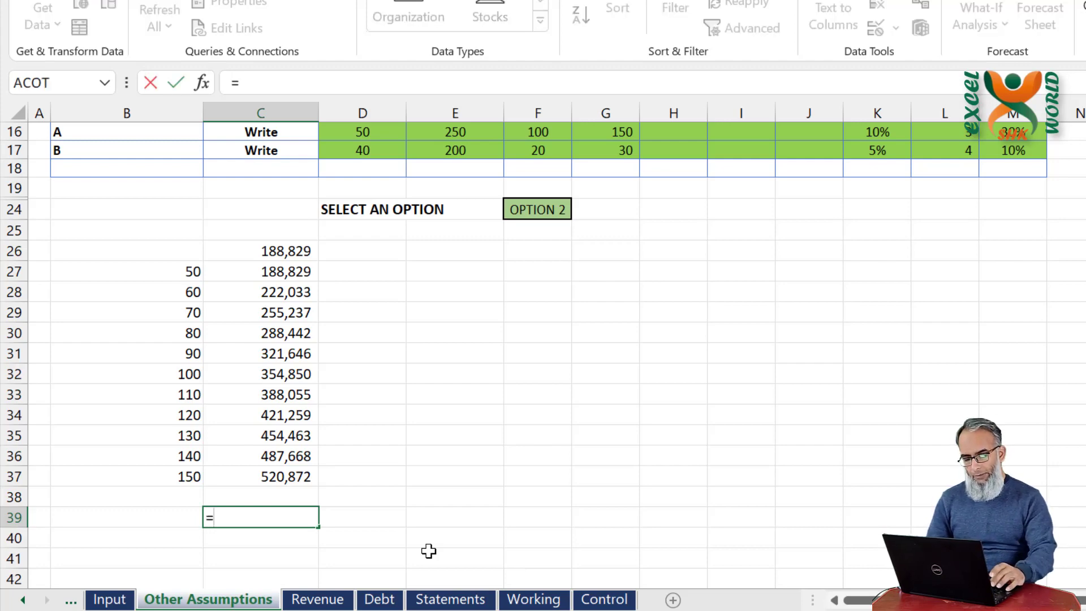
text(()
key(Up)
key(Up)
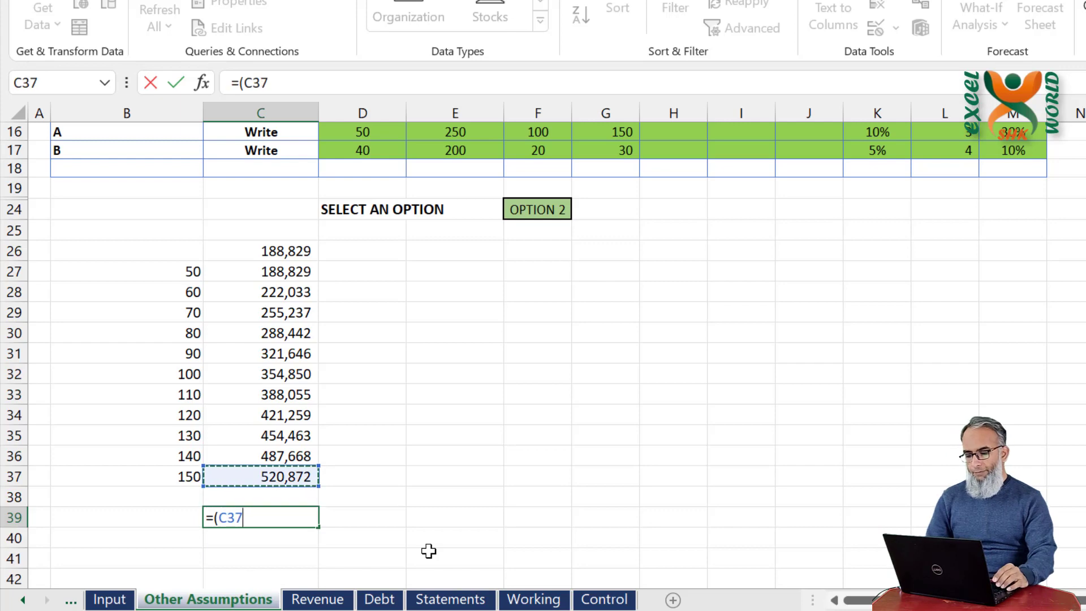
text(/)
key(Up)
key(Up)
key(Up)
key(Up)
key(Up)
key(Up)
key(Up)
key(Up)
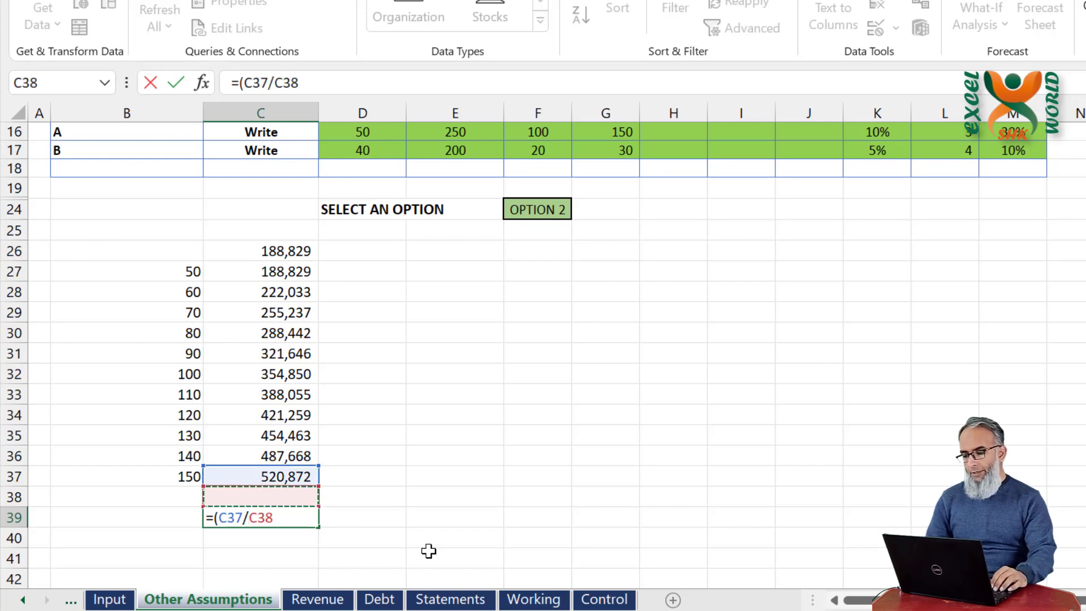
key(Up)
key(Up)
key(Up)
key(Up)
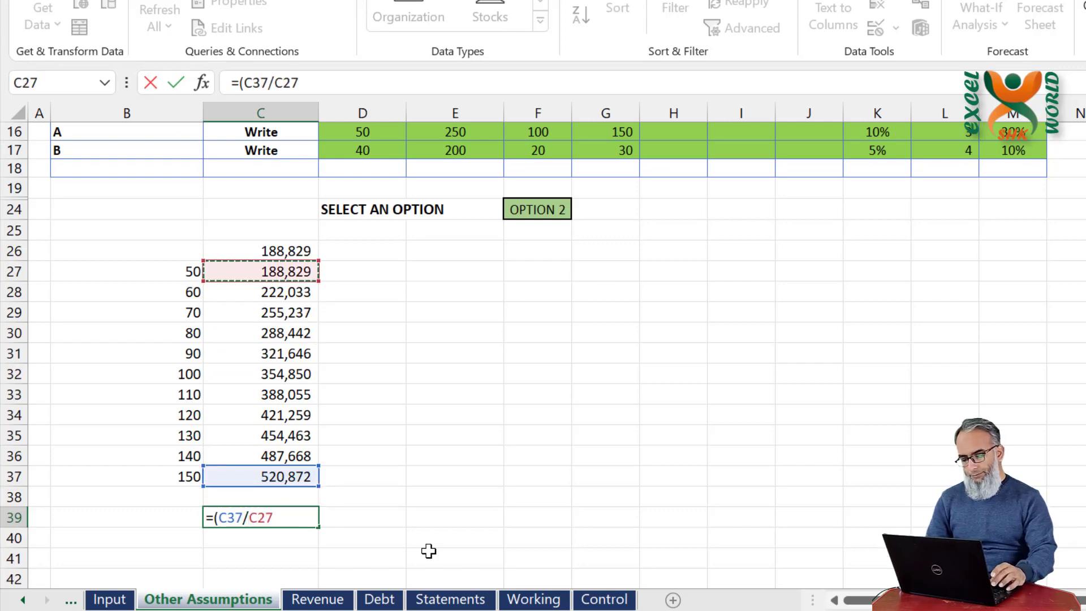
text()^)
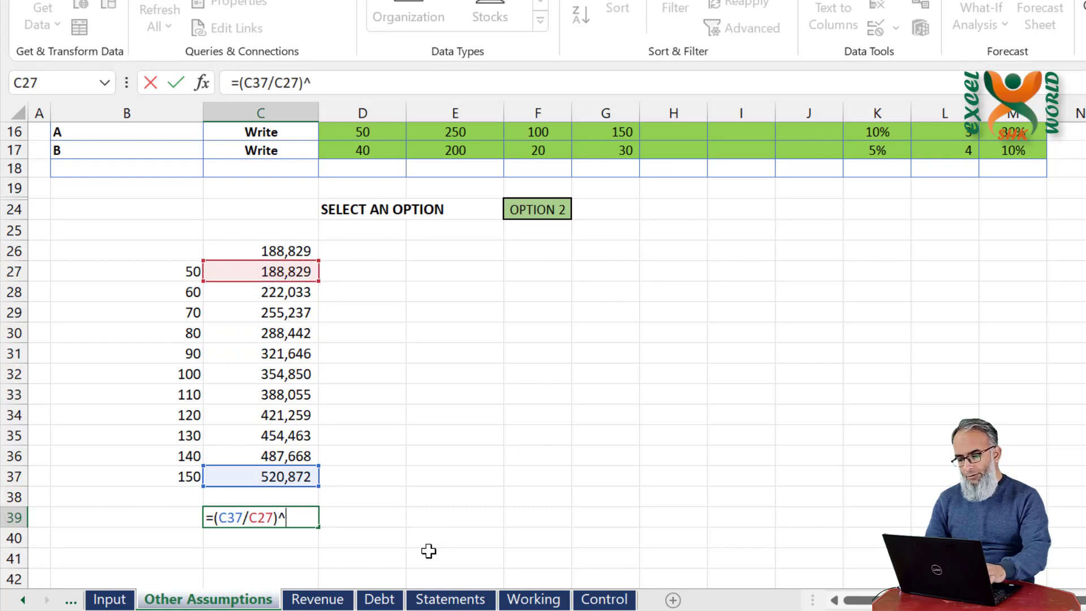
text((1/)
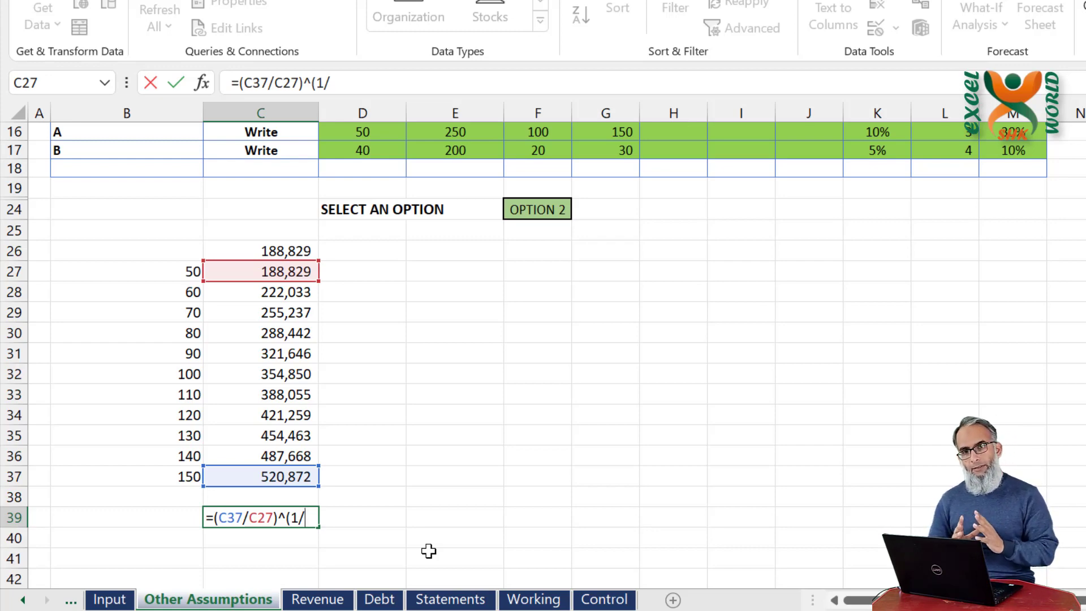
text(1)
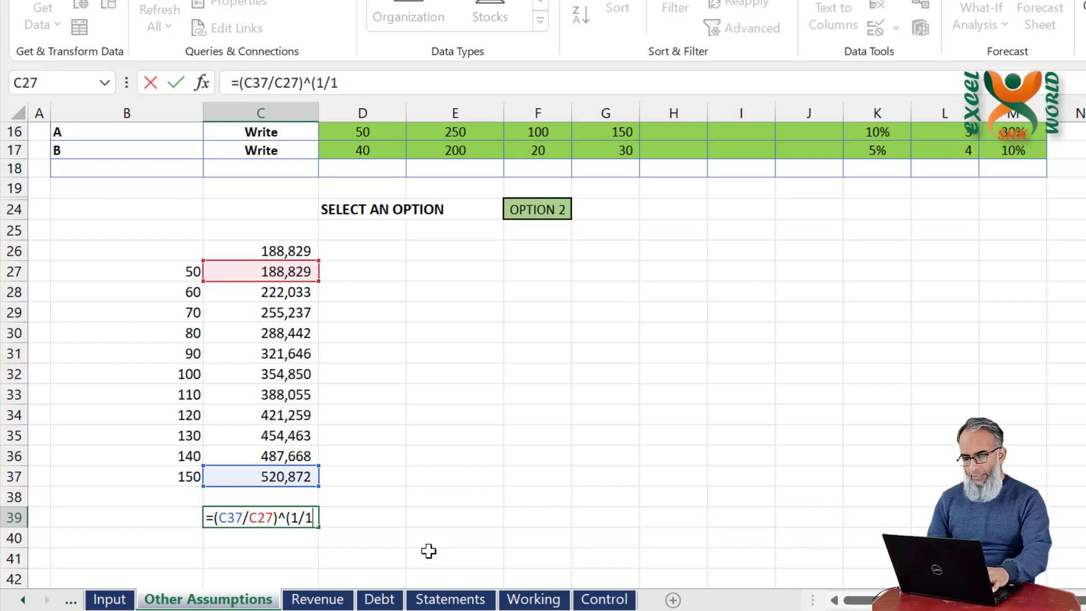
text(0)-)
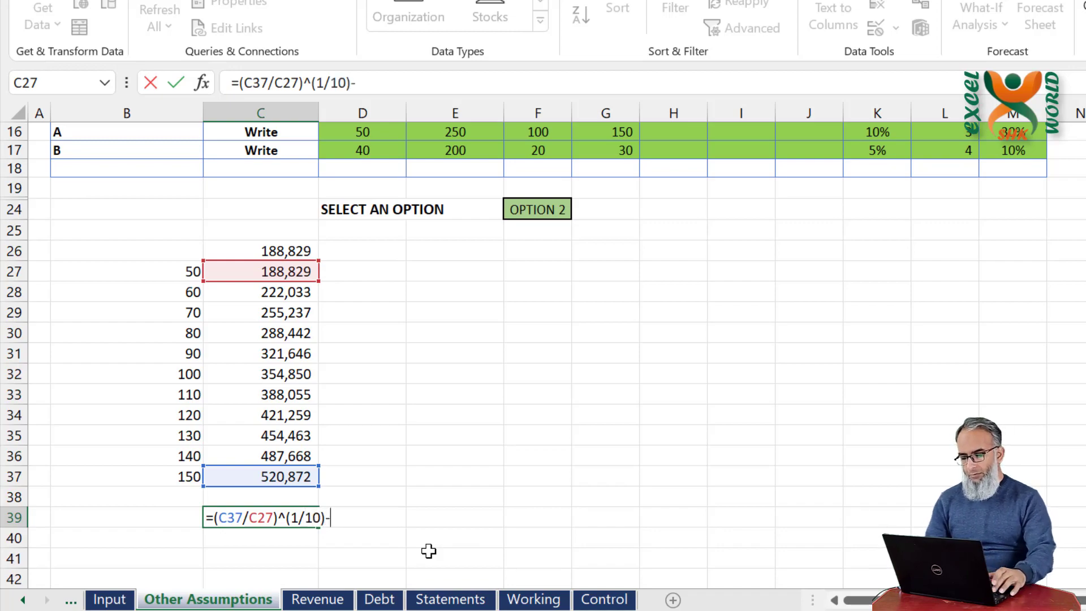
text(1)
key(Return)
Format the growth rate in C39 as a percentage with one decimal place.
key(Up)
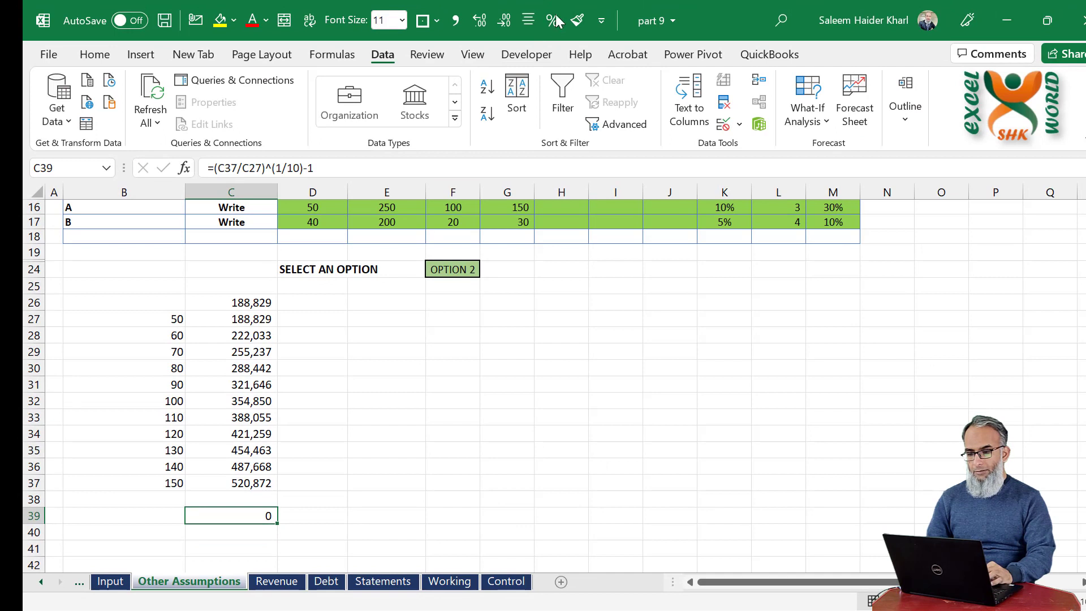
click(553, 20)
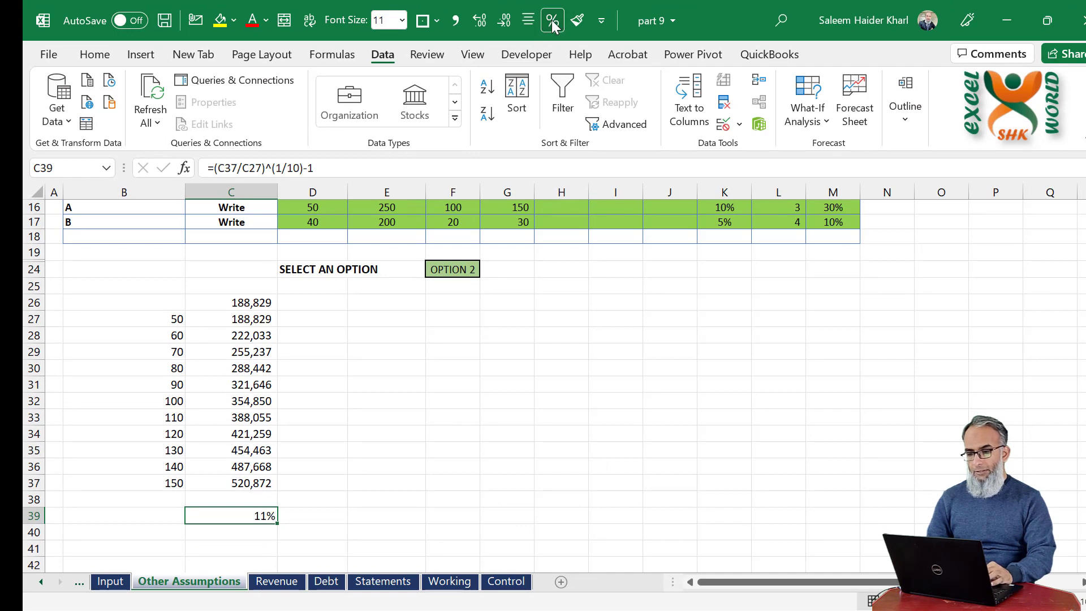
click(475, 29)
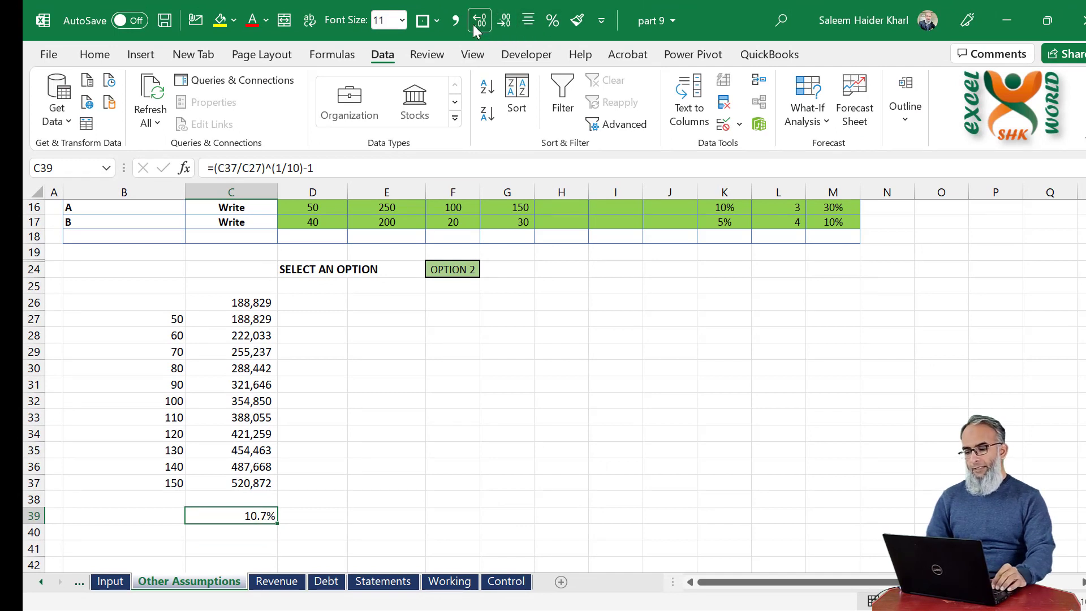
Enter the check formula =C27*(1+C39)^10 in C40 to compound the first revenue at the growth rate.
key(Right)
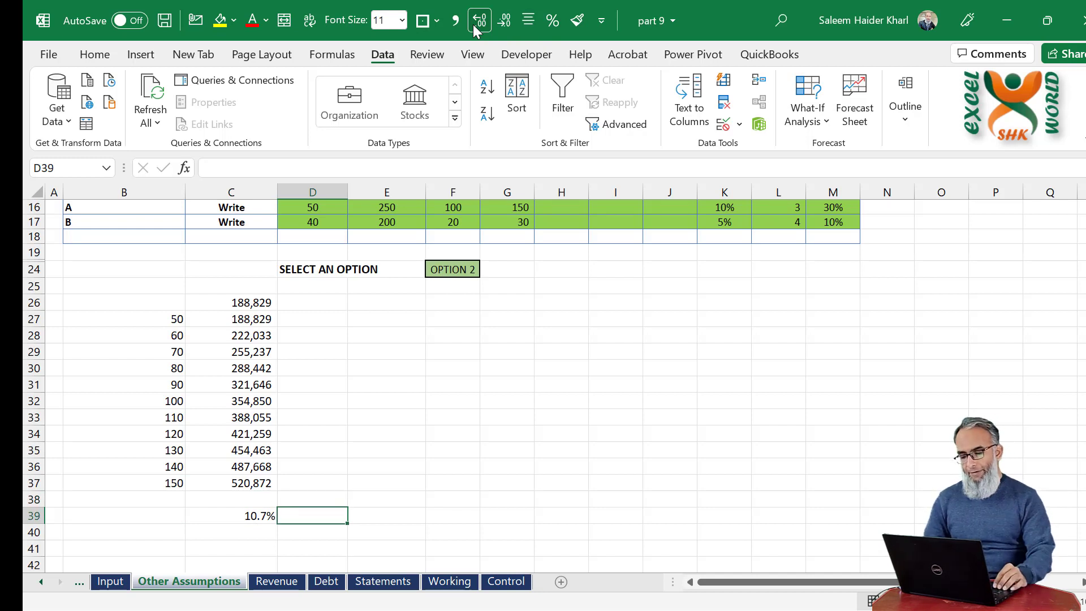
key(Down)
key(Left)
key(Right)
key(Left)
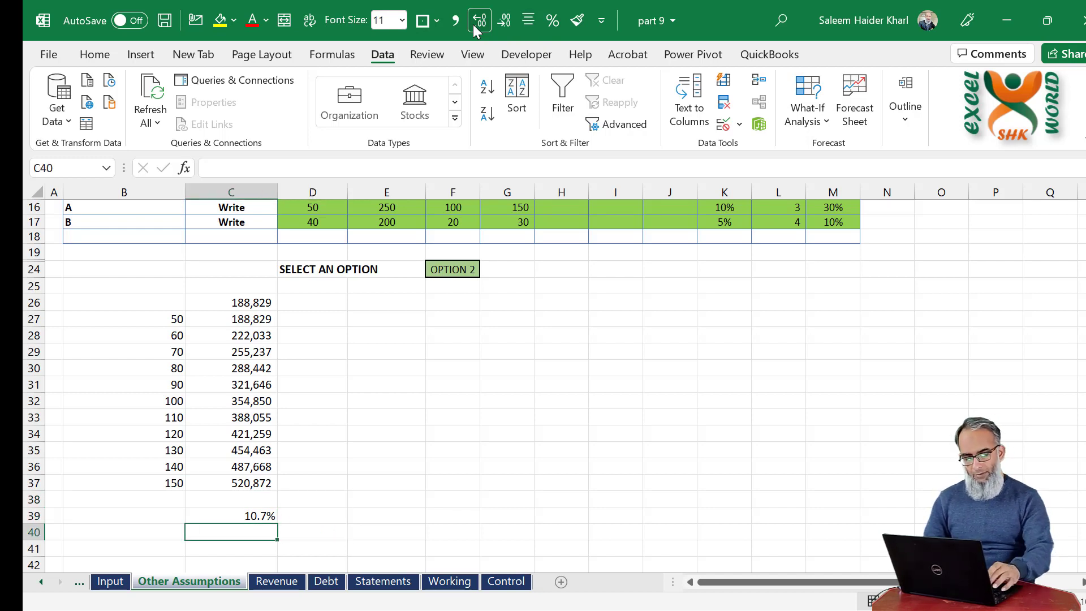
text(=)
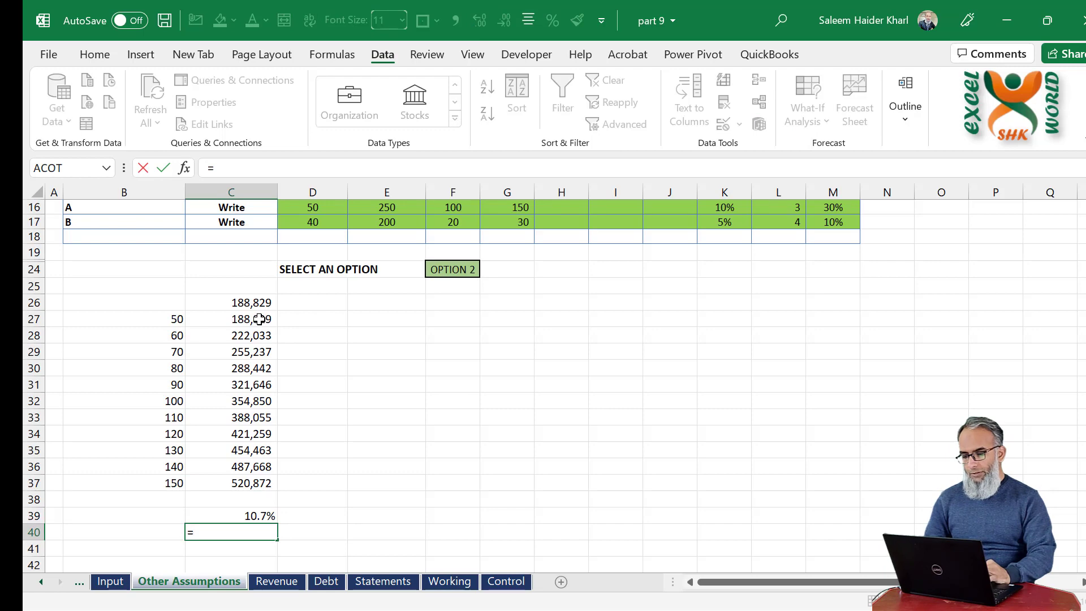
click(259, 319)
text(*()
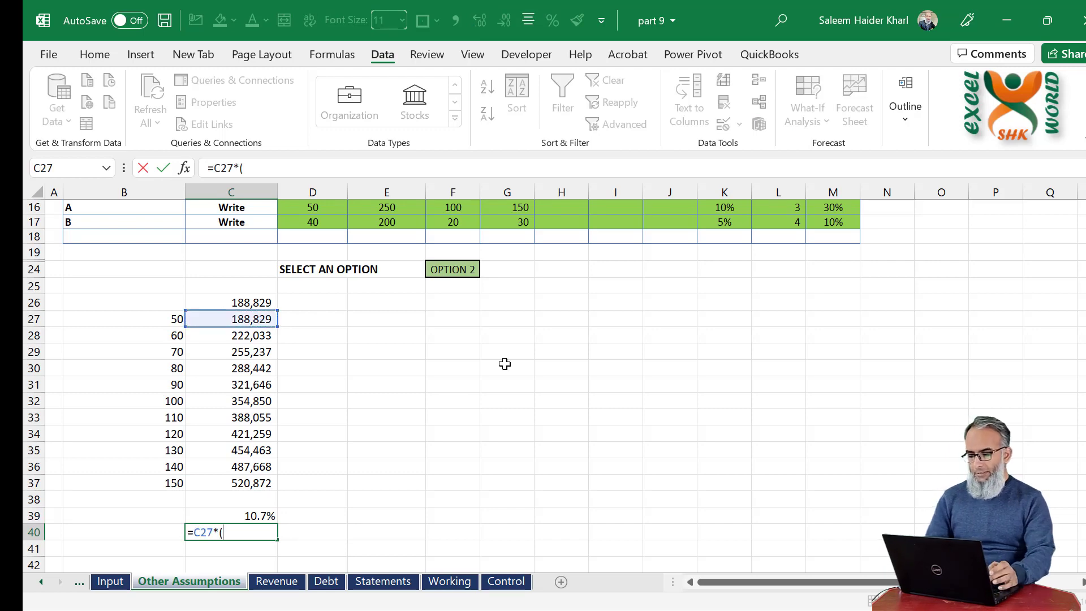
text(1)
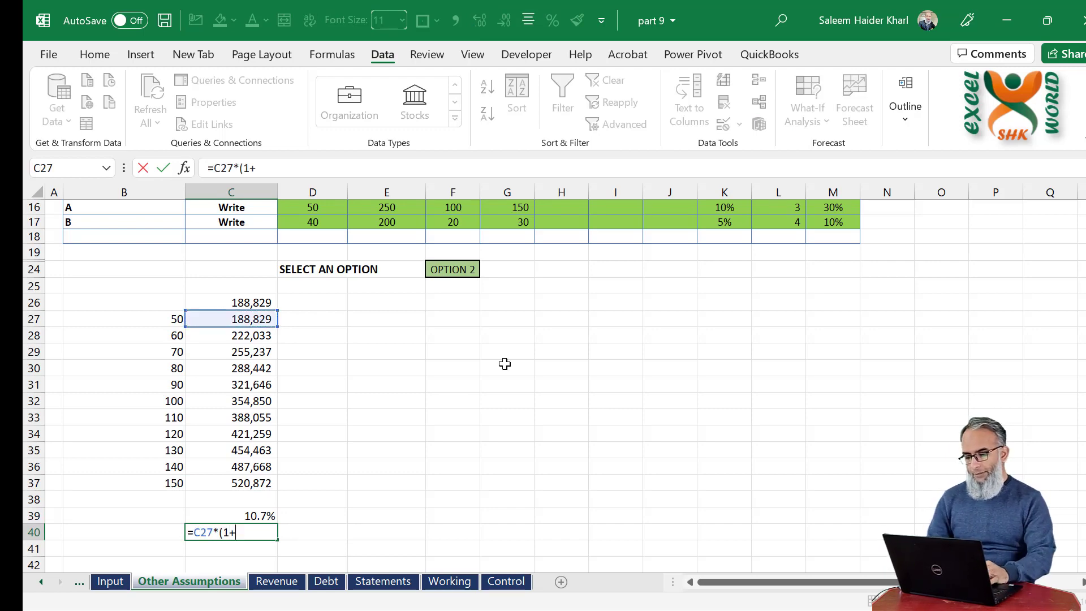
text(+)
key(Up)
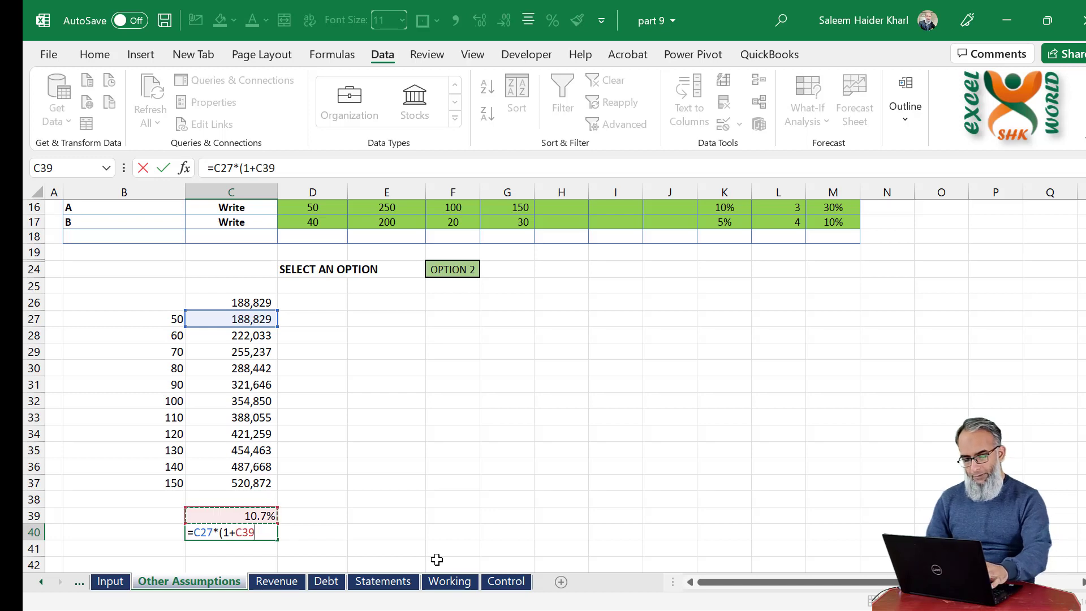
text()^)
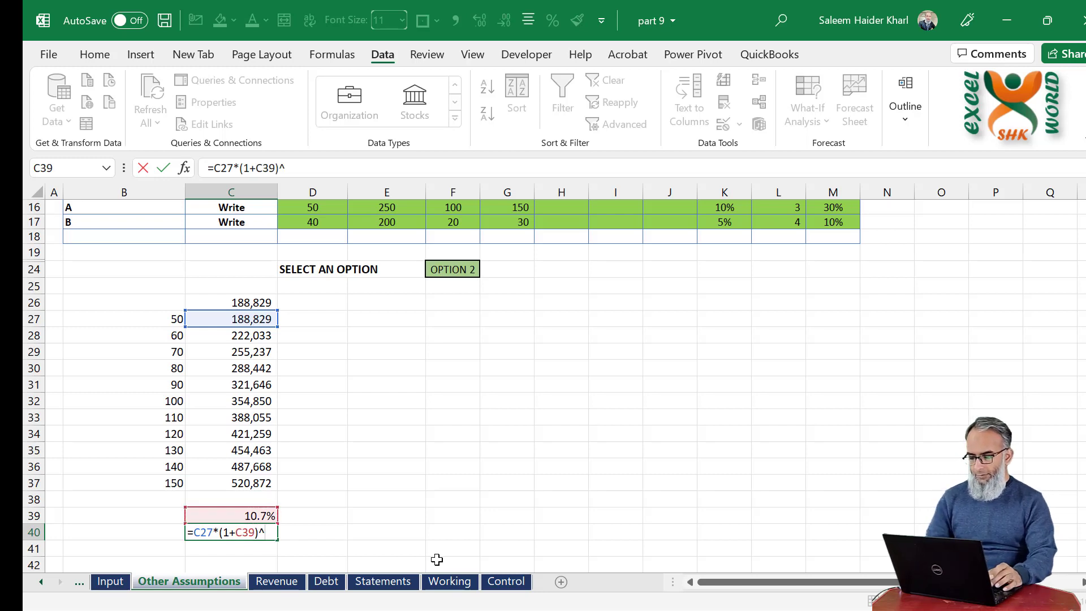
text(10)
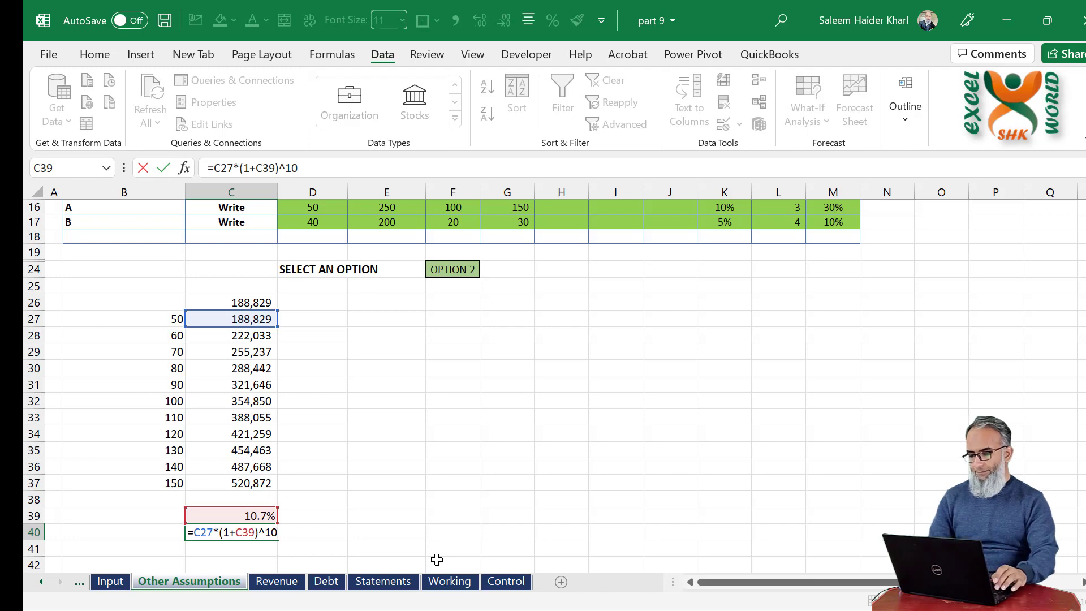
key(Return)
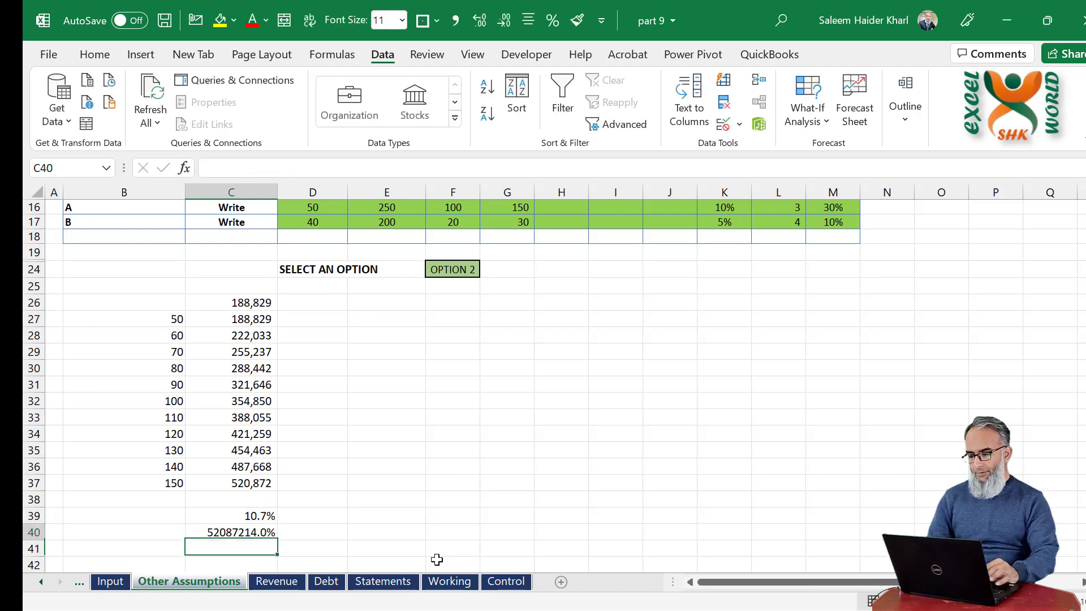
Format the check result in C40 with a thousands separator and no decimals.
key(Up)
click(455, 22)
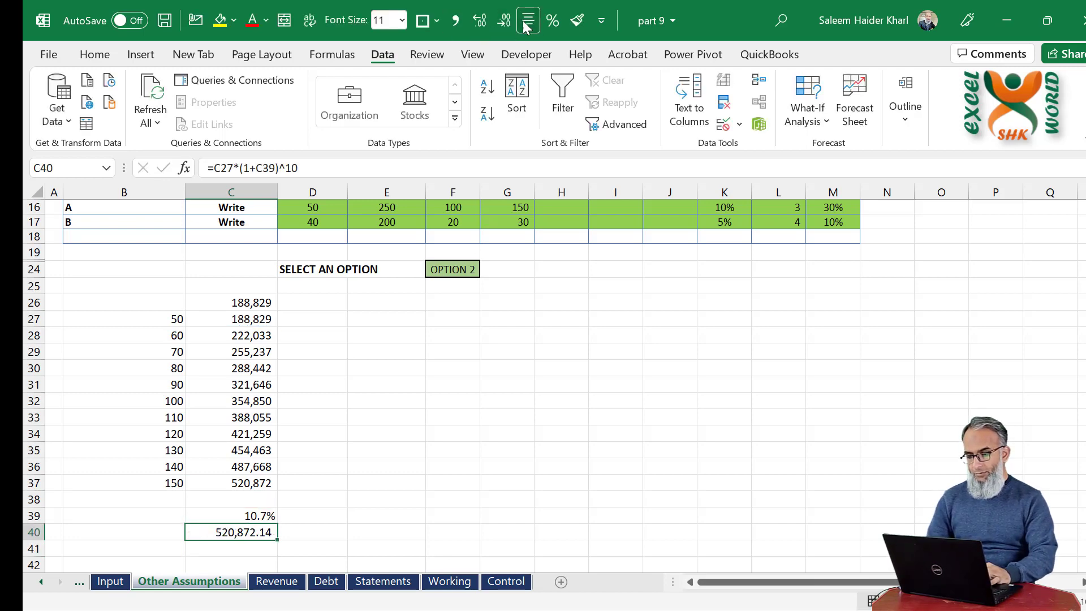
click(506, 21)
click(505, 21)
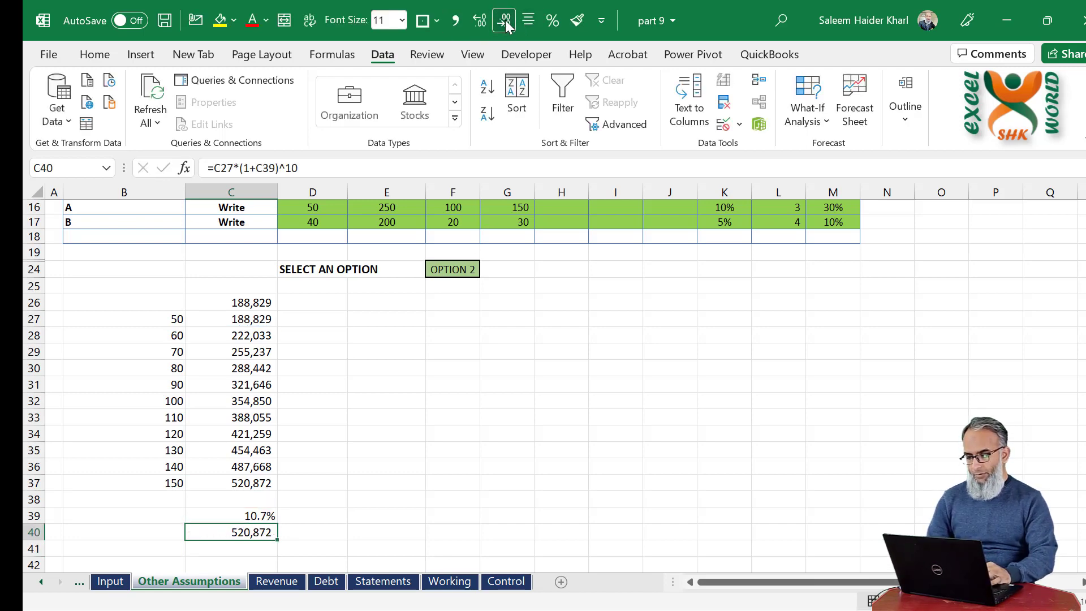
Compare the check result in C40 with the last revenue in C37, and clear C40.
click(260, 482)
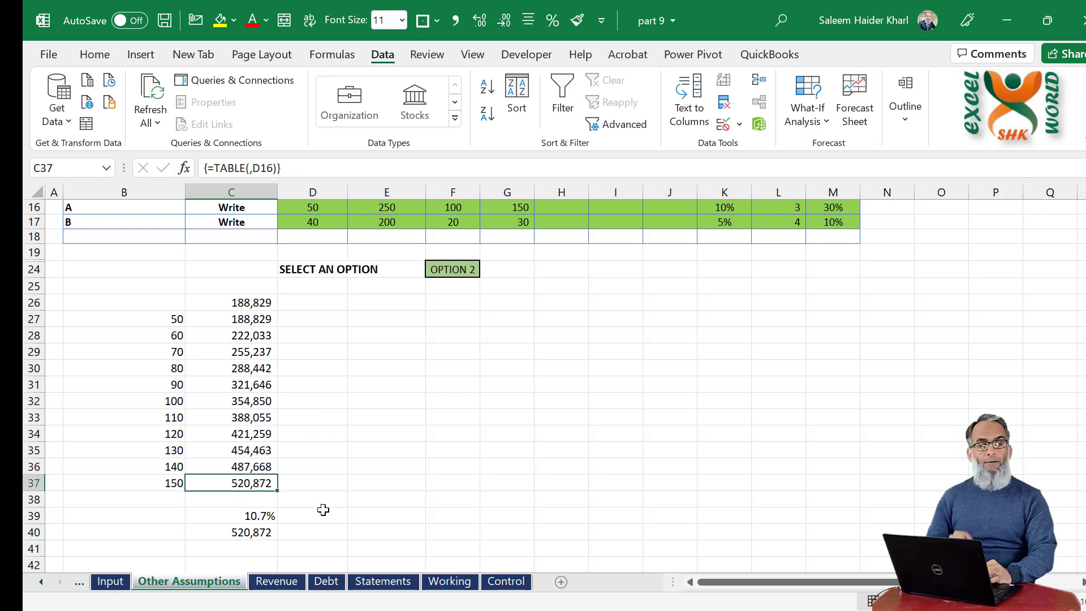
click(245, 533)
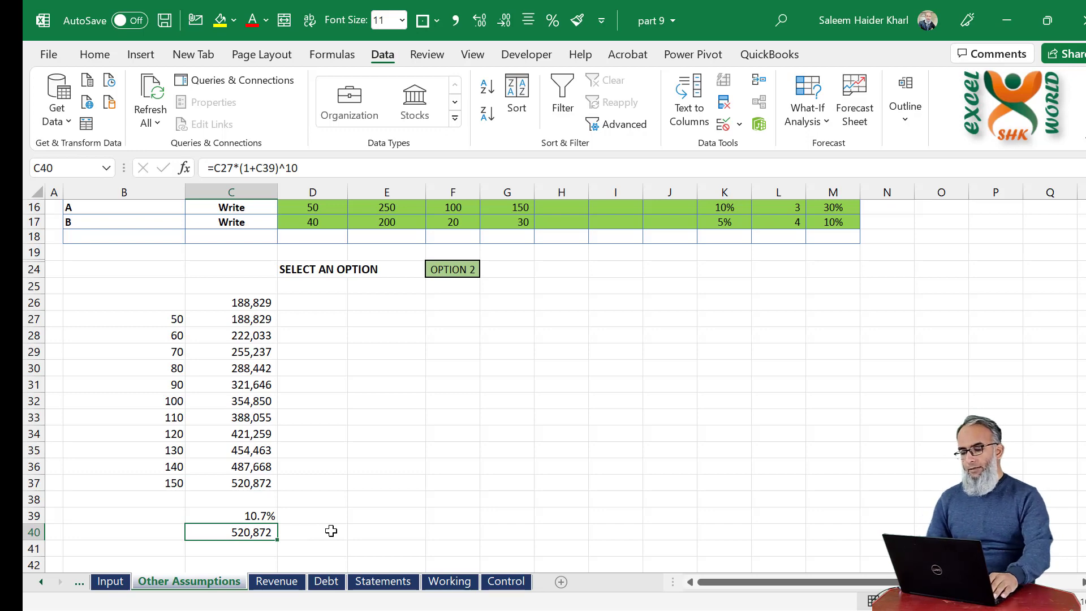
key(Delete)
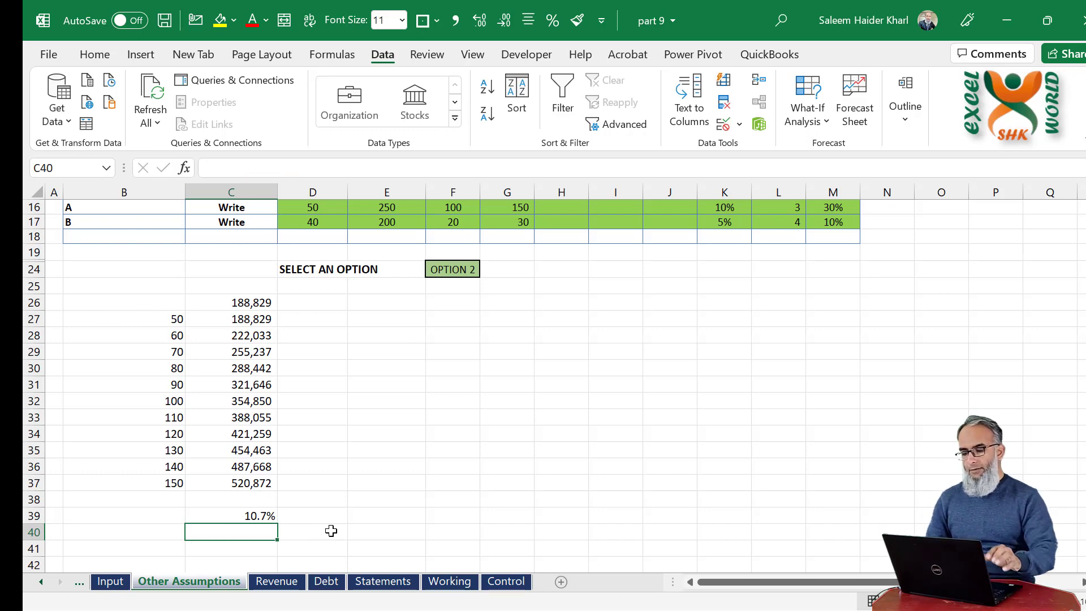
Switch F24 to OPTION 1, OPTION 2 and OPTION 3 in turn and check the data table in B26:C37 and its growth rate.
click(472, 269)
click(487, 270)
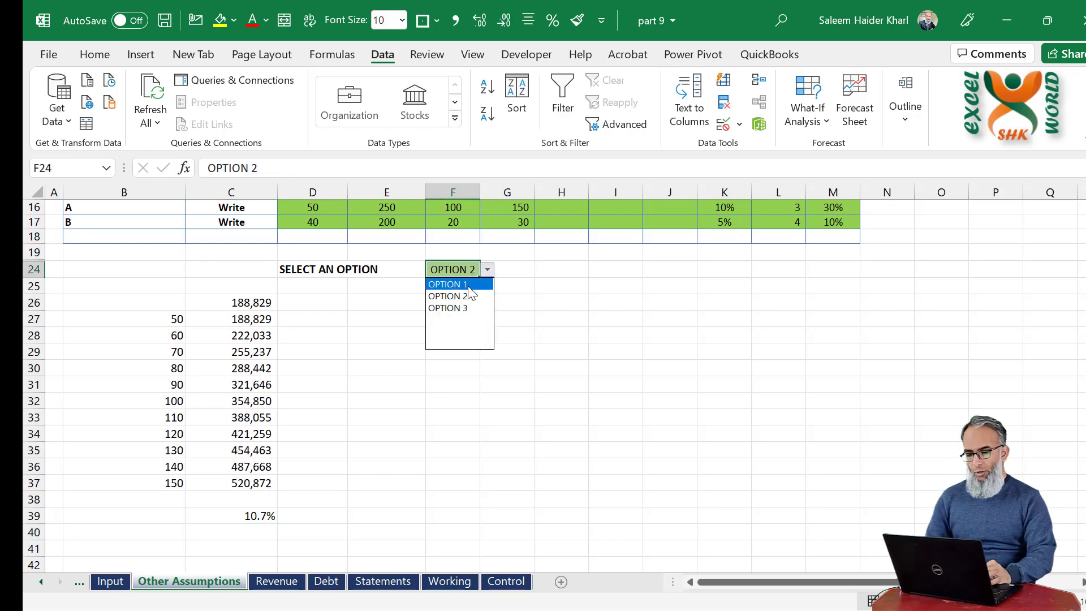
click(468, 287)
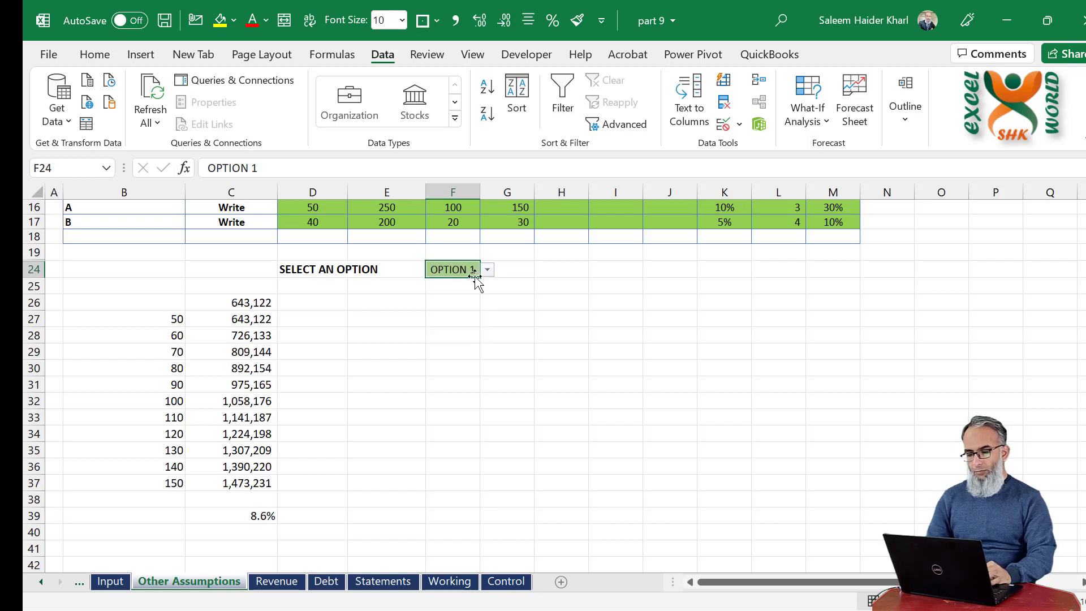
click(487, 270)
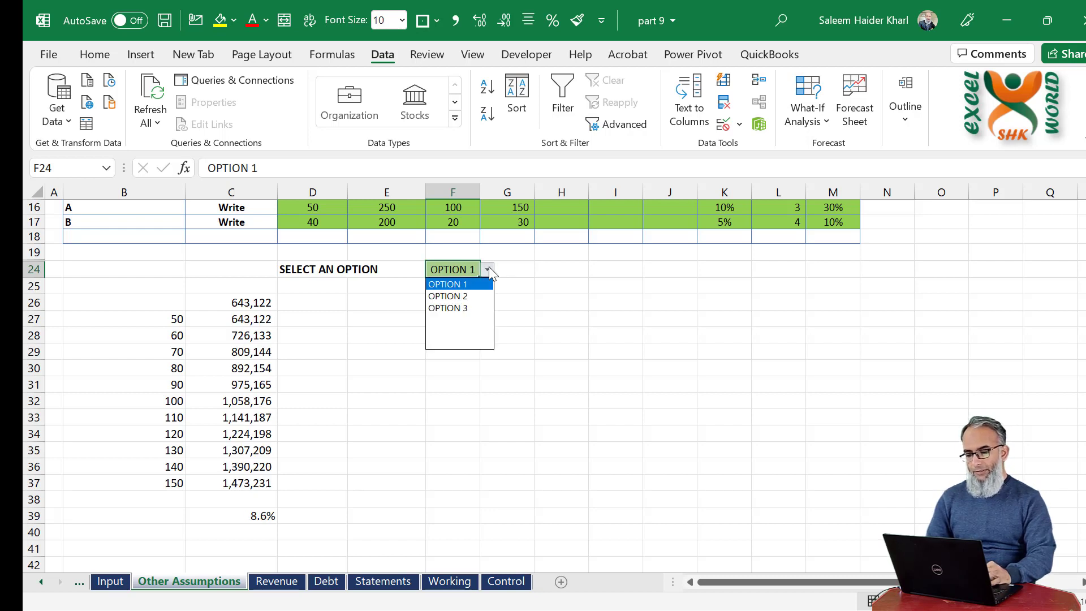
click(466, 296)
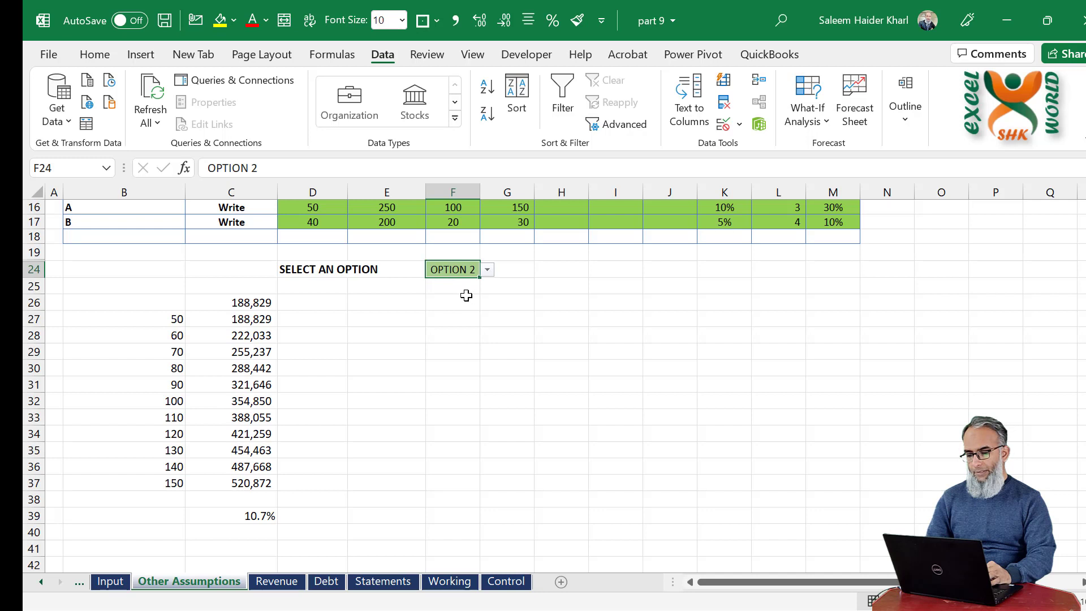
click(487, 270)
click(459, 310)
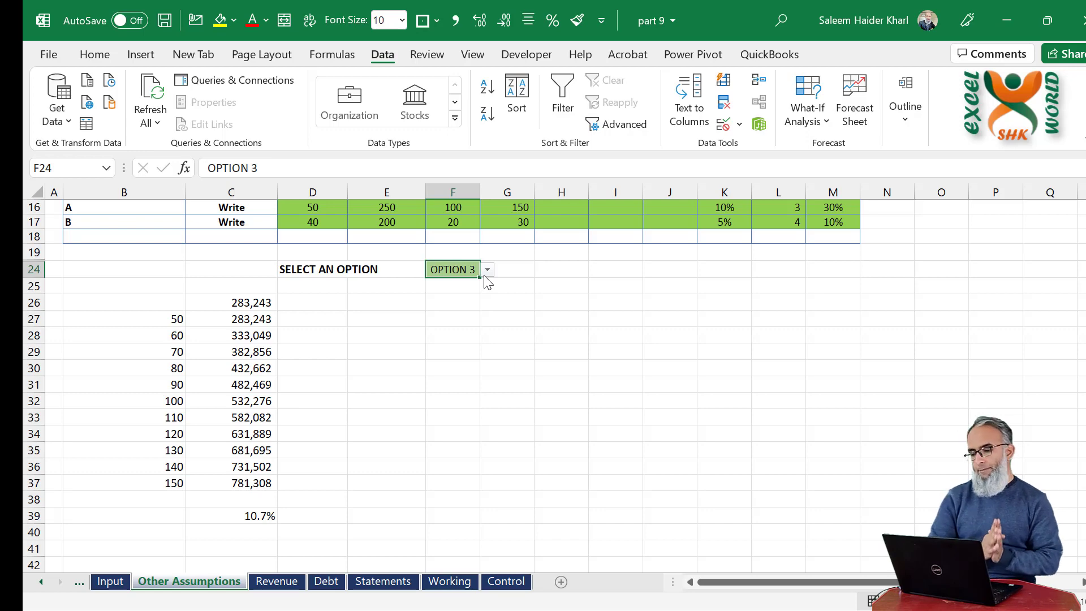
drag(113, 302, 251, 482)
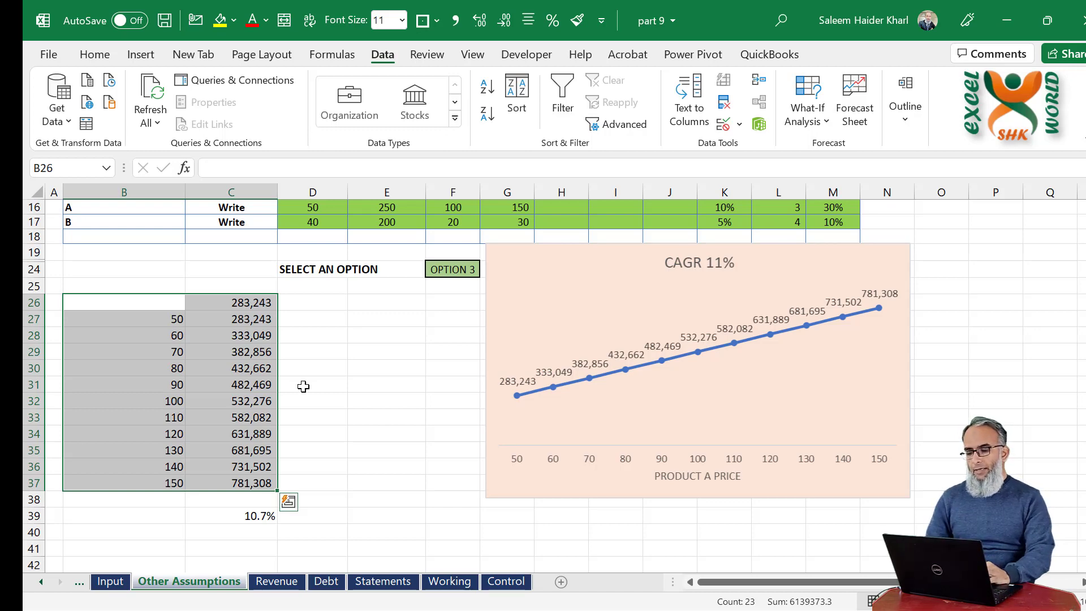
click(258, 303)
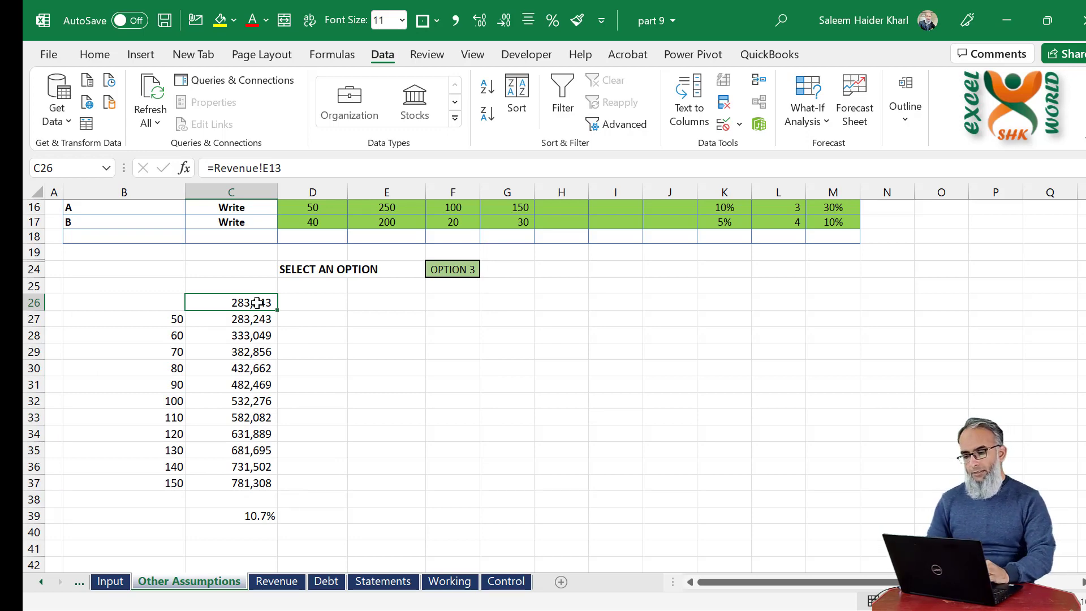
Link E26 to the total Net Profit After Tax with the formula =Statements!E20.
click(421, 303)
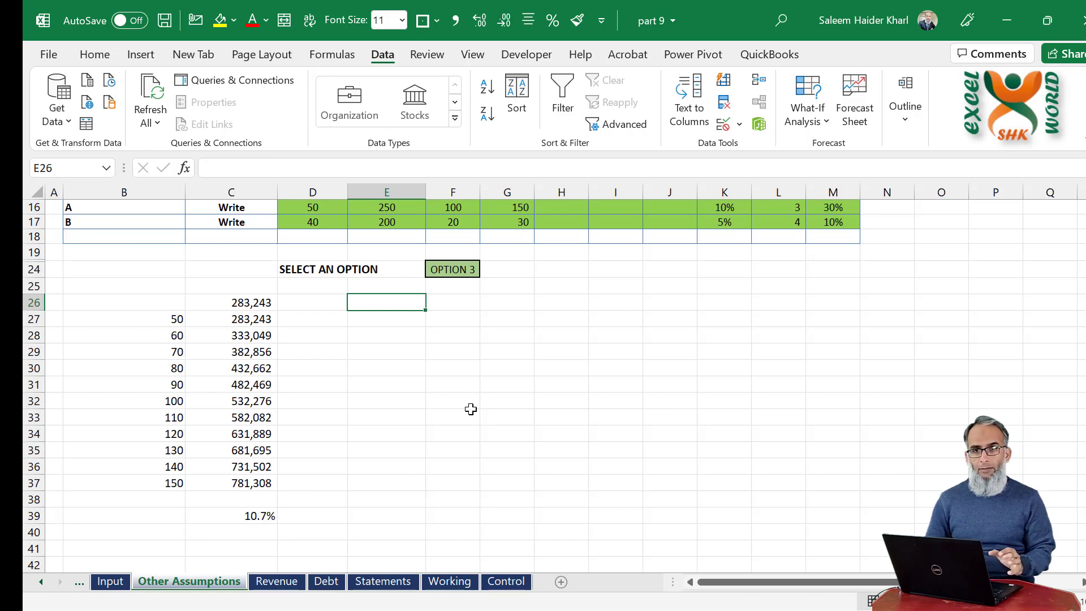
scroll(471, 409, up, 2)
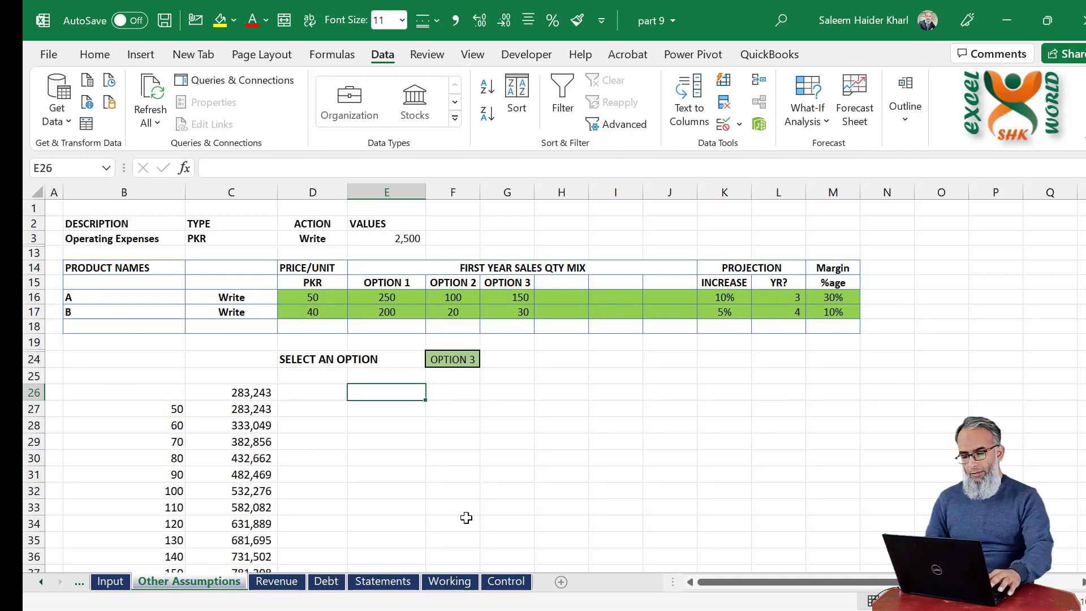
text(=)
key(ctrl+Page_Down)
key(ctrl+Page_Down)
key(ctrl+Page_Down)
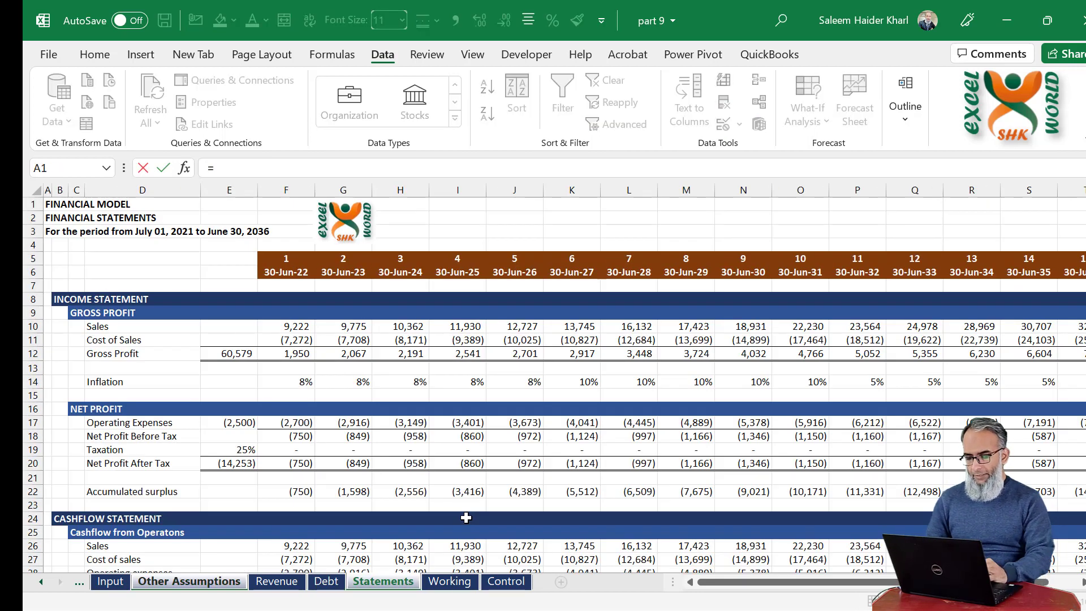
click(246, 464)
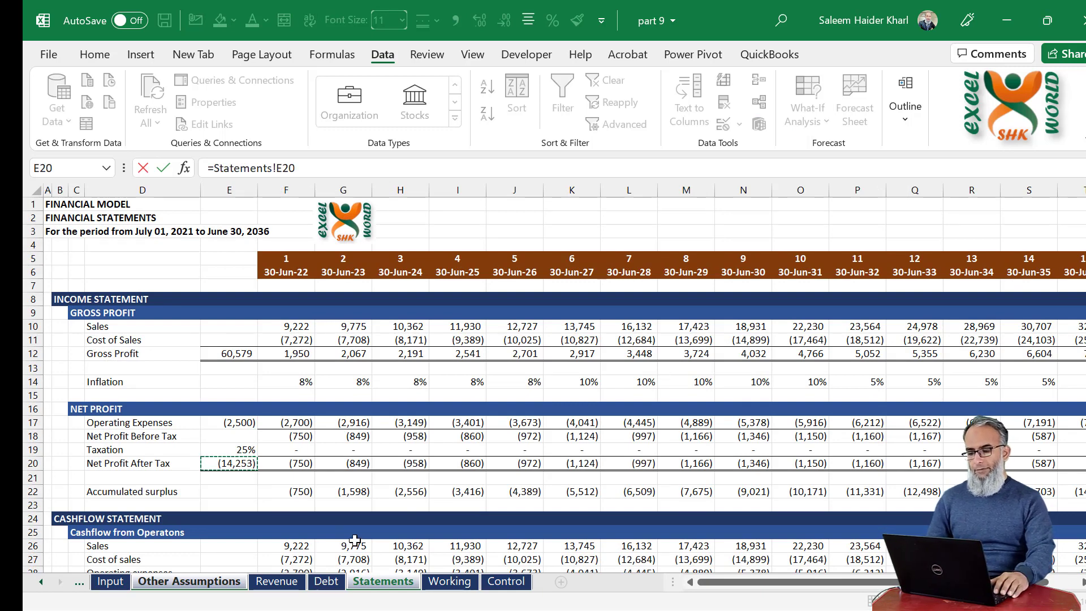
key(Return)
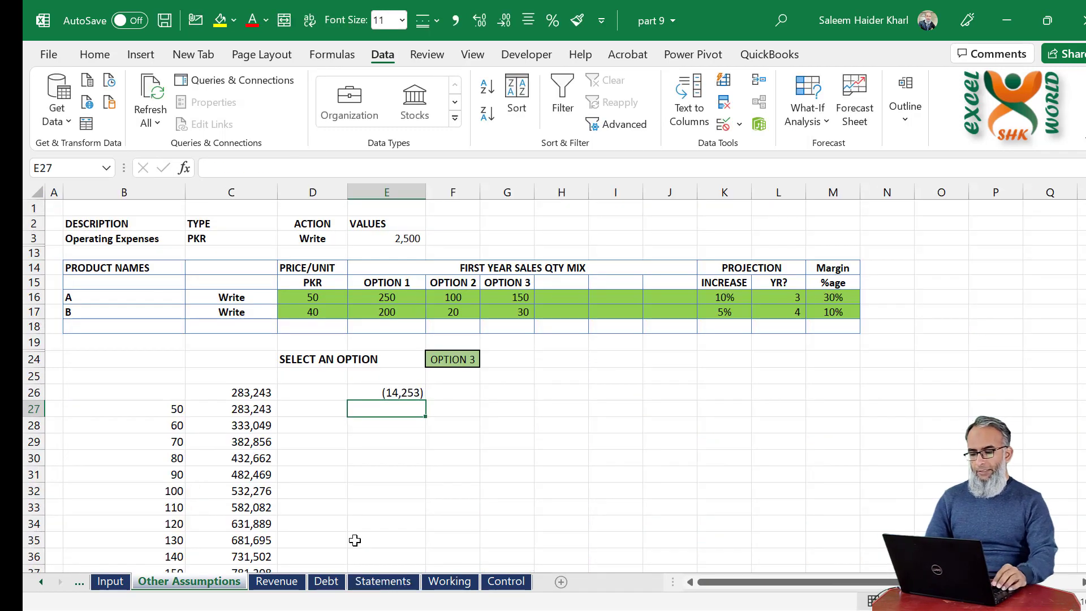
key(Up)
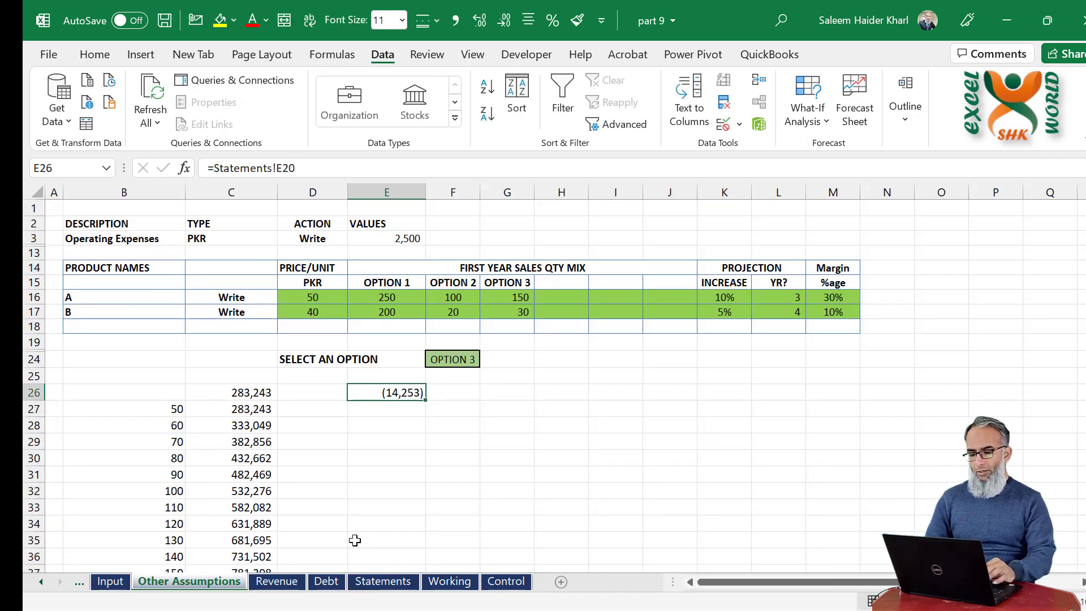
Set the selected option in F24 to OPTION 1 and check the net profit in E26.
click(452, 362)
click(487, 360)
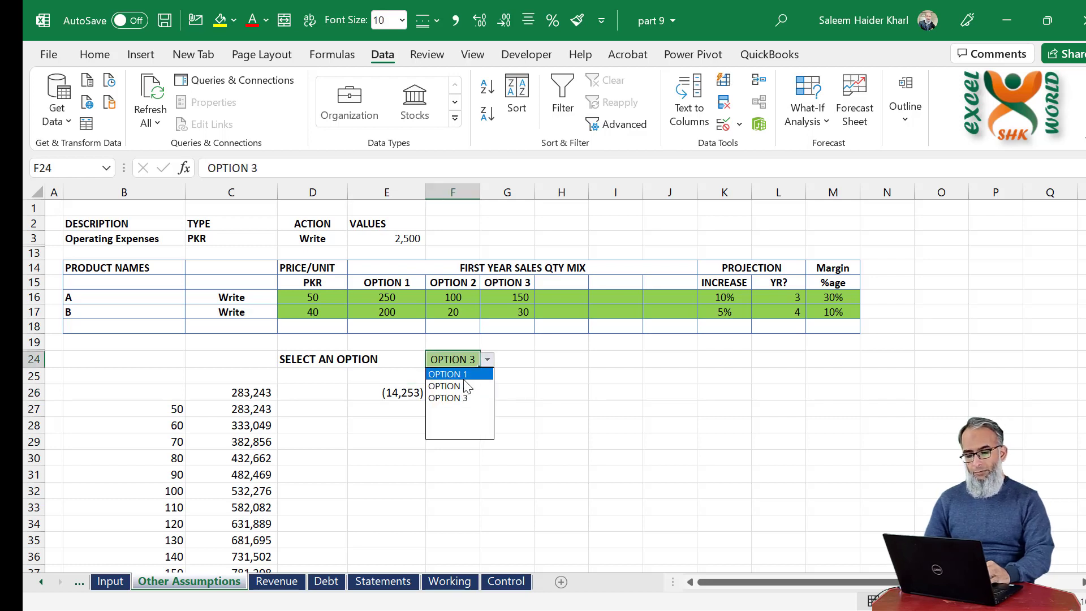
key(Return)
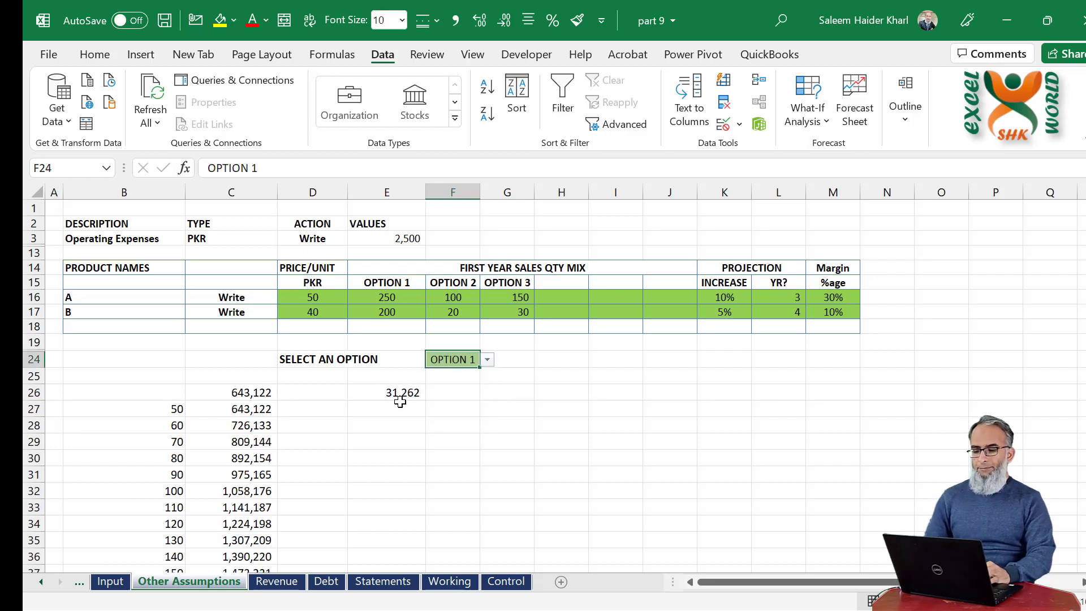
drag(400, 402, 401, 396)
click(407, 398)
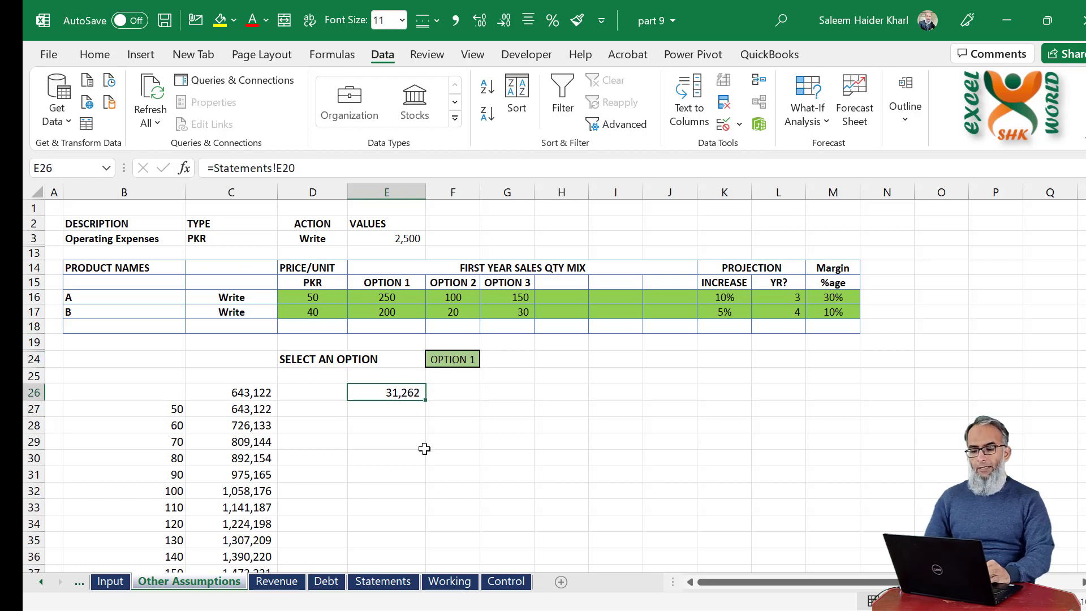
click(466, 357)
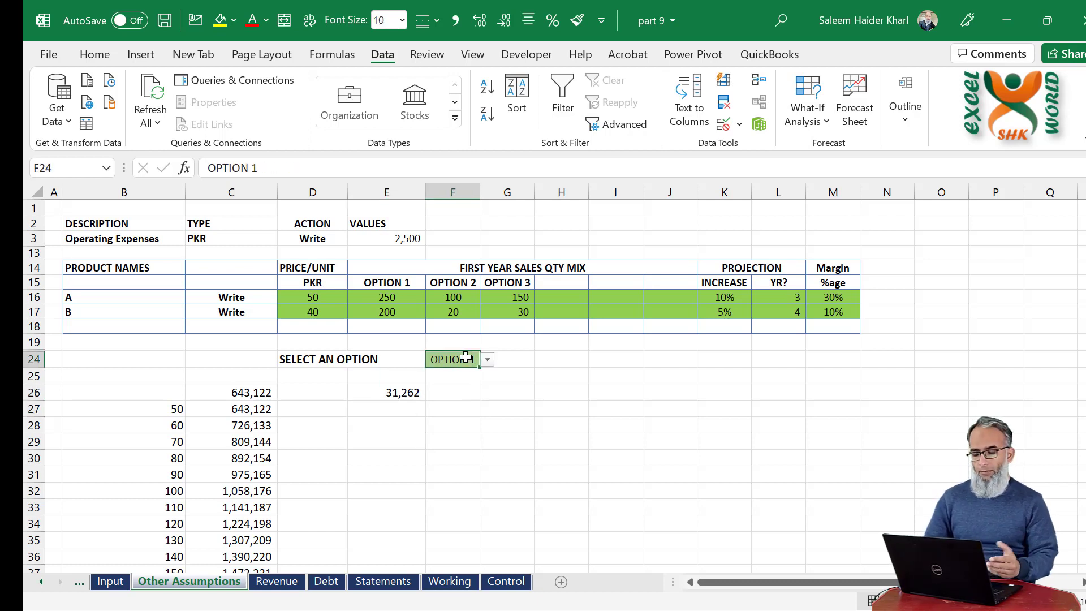
Enter the starting prices for a two-variable table, 50 in F26 and 40 in E27.
click(453, 393)
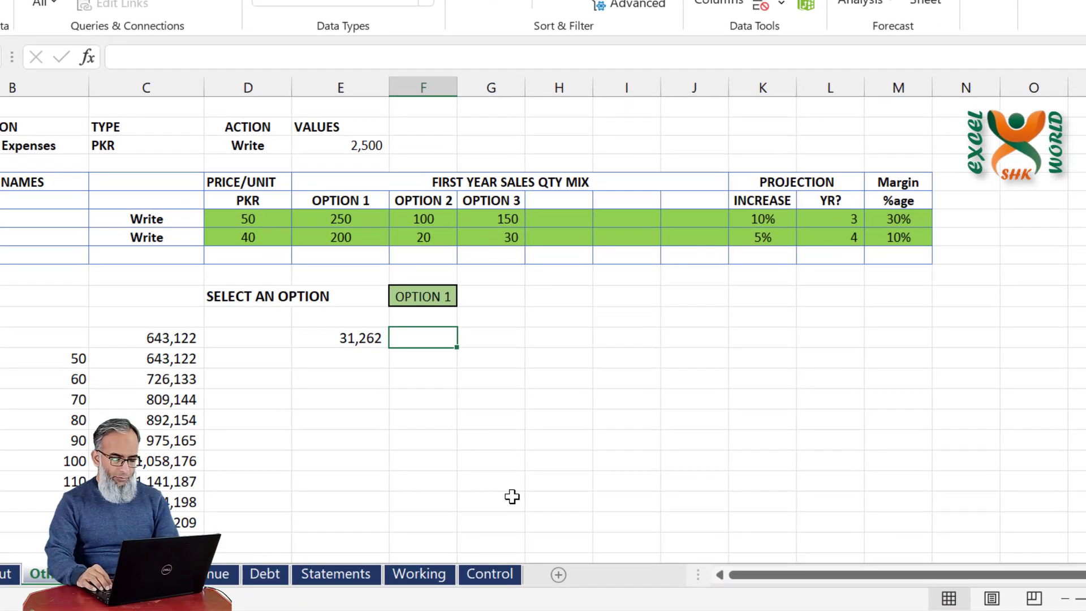
text(5)
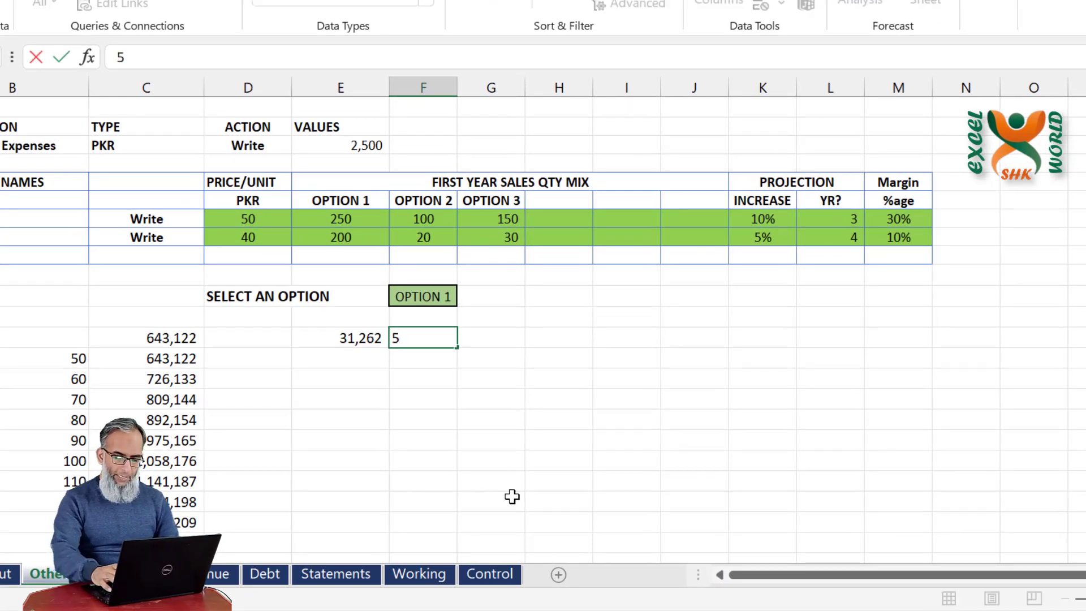
text(0)
key(Return)
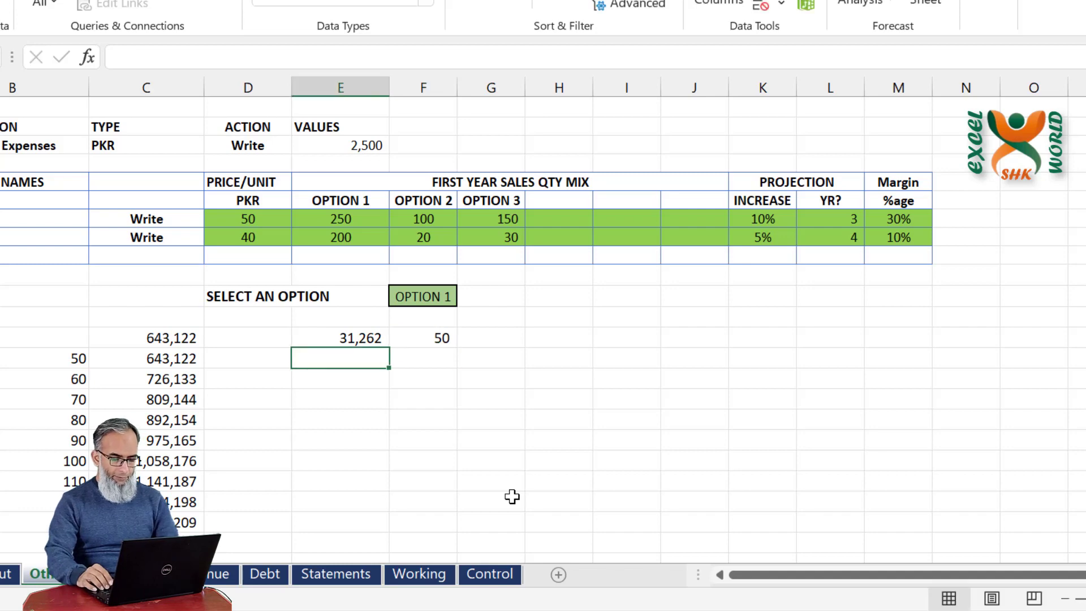
text(40)
key(Return)
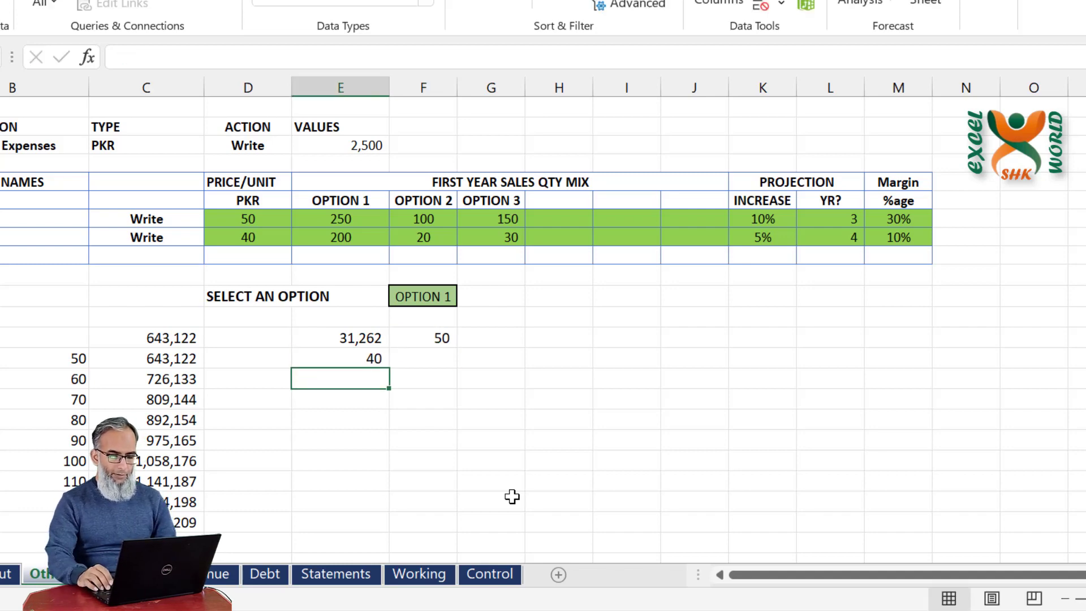
Enter the formula =F26+10 in G26 to raise the price by 10.
key(Up)
key(Right)
key(Up)
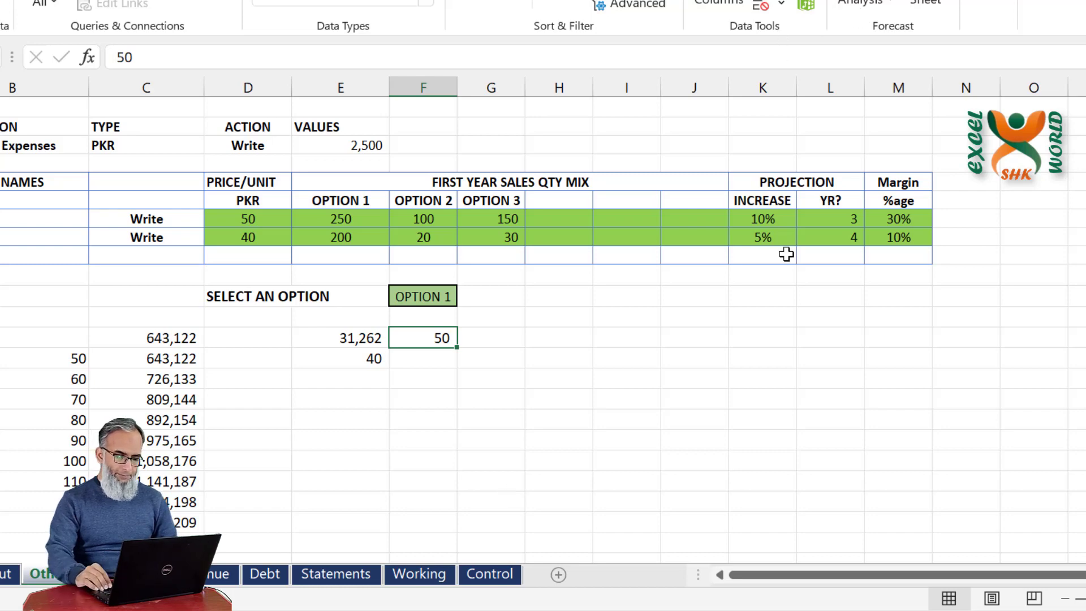
key(Right)
text(=)
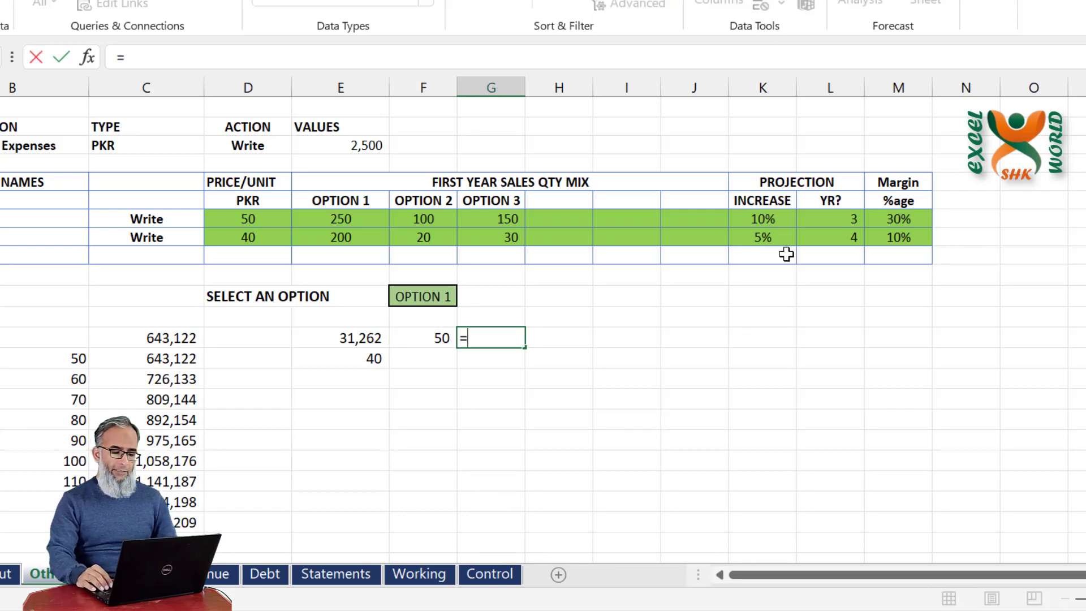
key(Left)
text(+10)
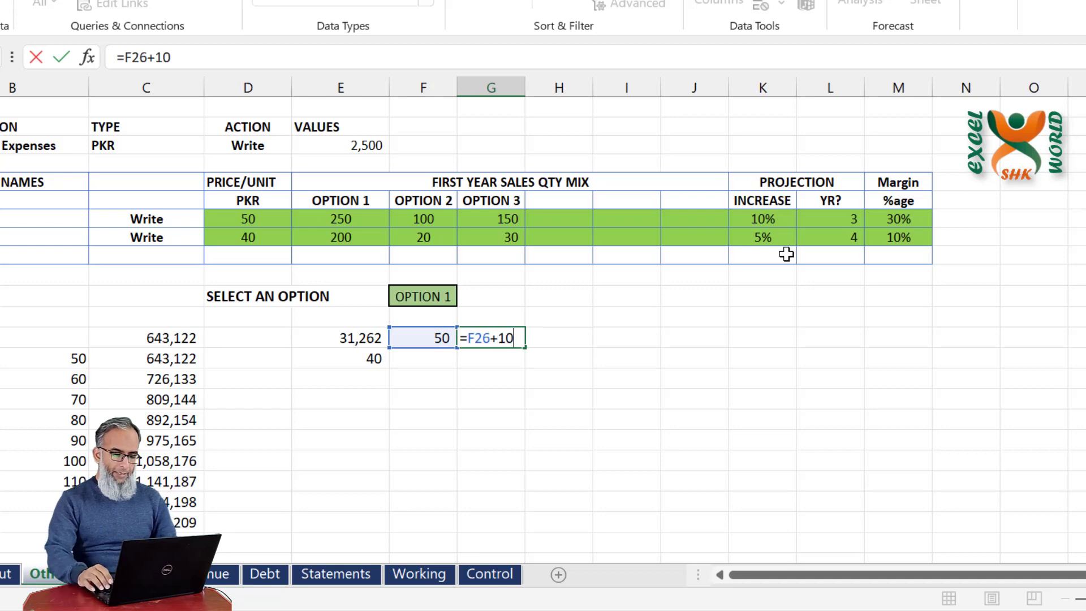
key(ctrl+Return)
key(Left)
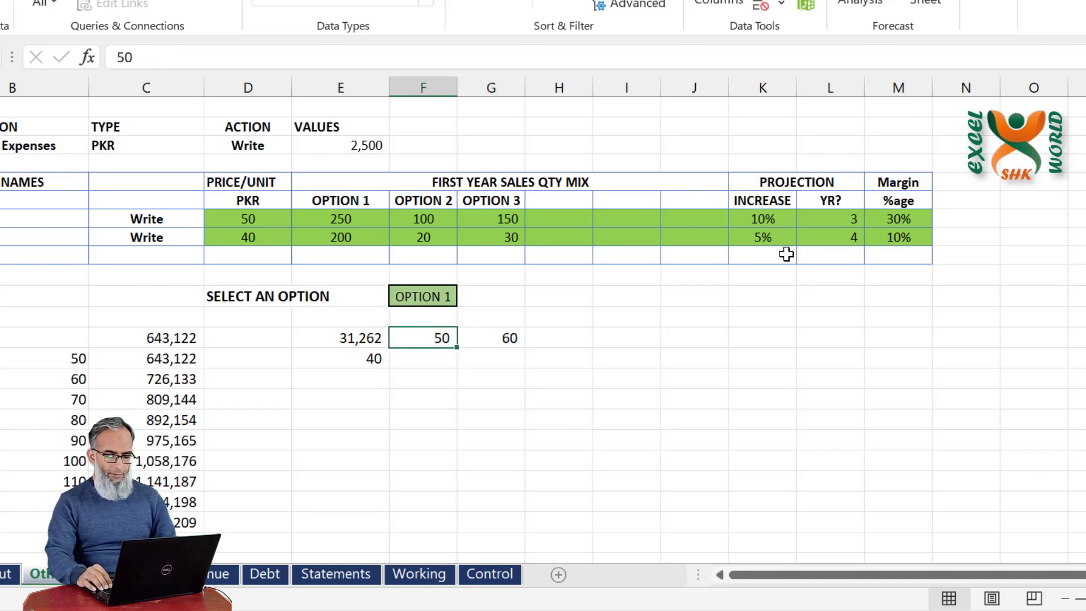
Copy the G26 formula across to O26 to extend the row of prices up to 140.
key(Right)
key(ctrl+c)
key(shift+Right)
key(shift+Right)
key(shift+Right)
key(shift+Right)
key(shift+Right)
key(shift+Right)
key(shift+Right)
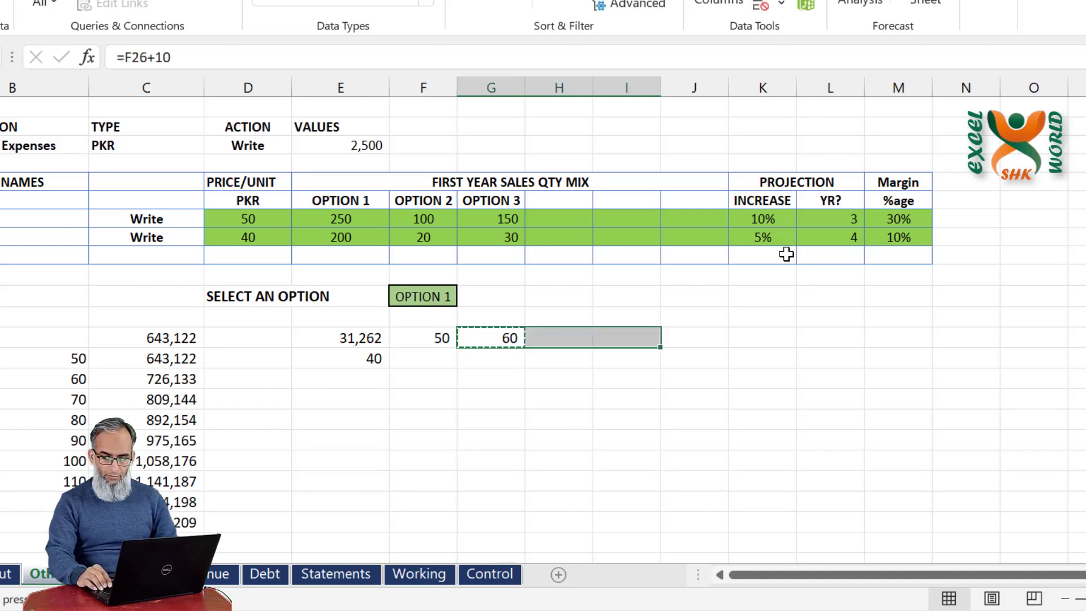
key(shift+Right)
key(ctrl+v)
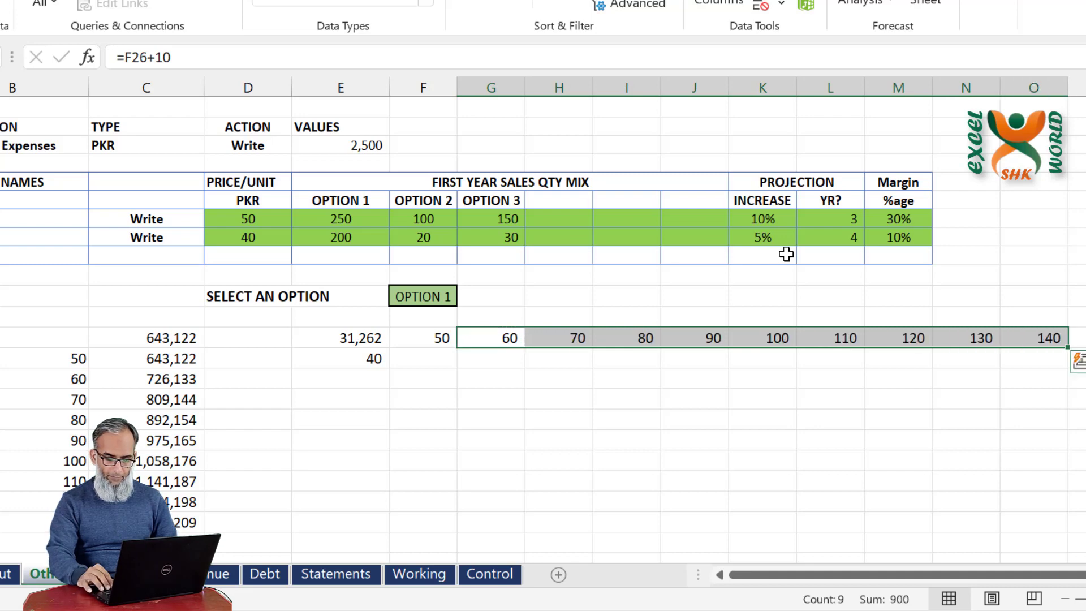
key(Left)
key(ctrl+shift+Right)
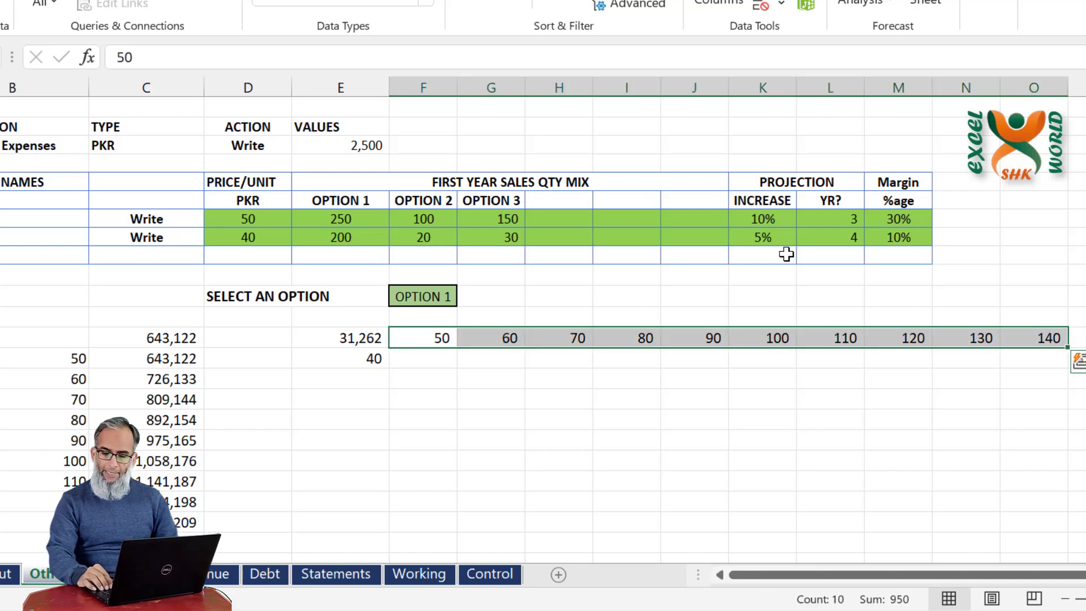
key(Down)
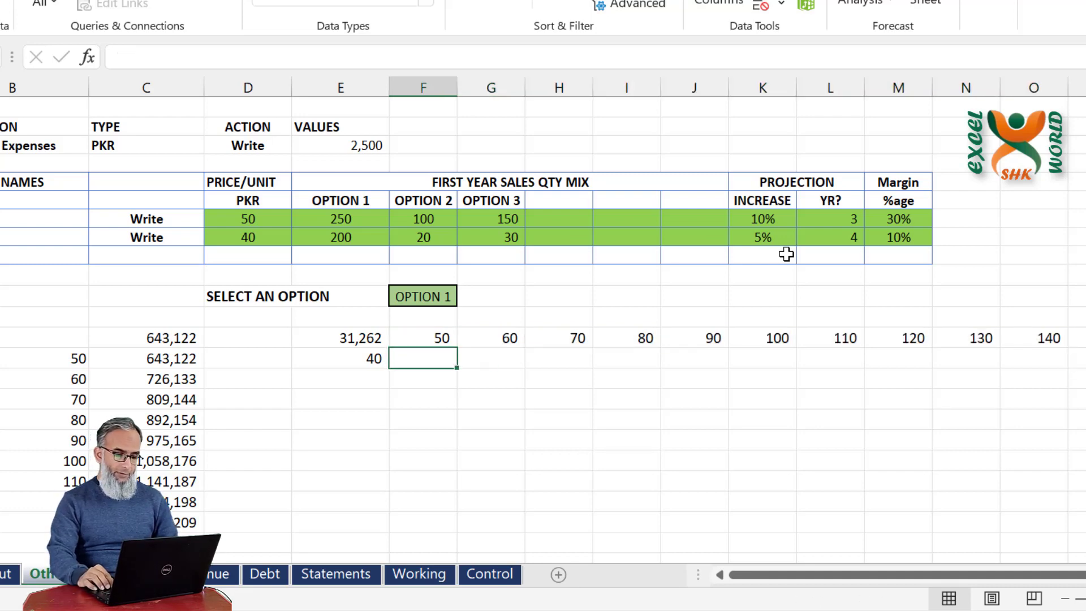
Enter the formula =E27+10 in E28 to raise the second price by 10.
key(Left)
key(Down)
text(=)
key(Up)
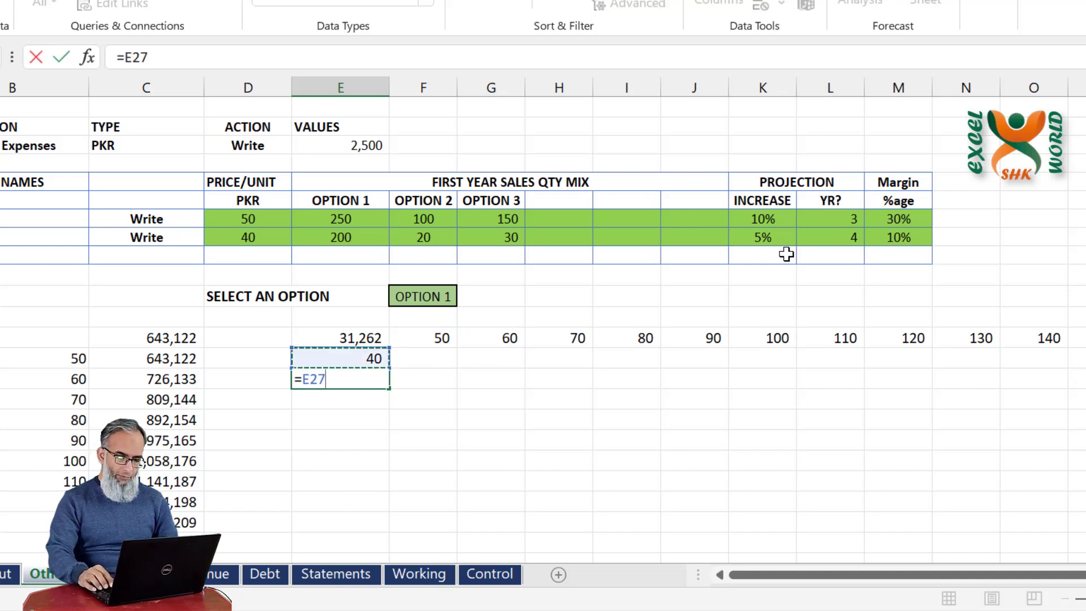
text(+10)
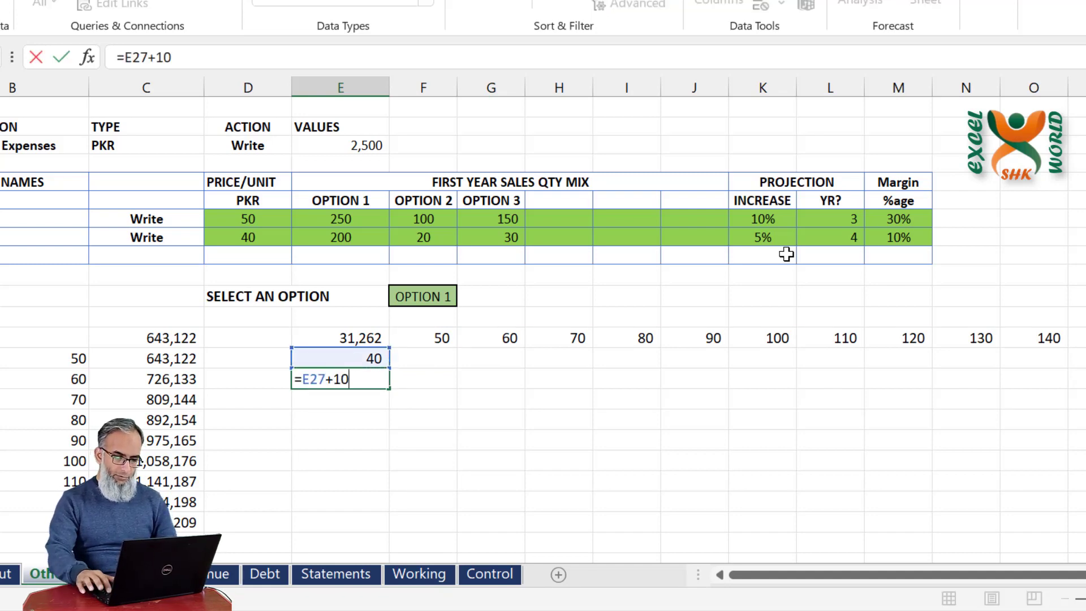
key(Return)
Copy the E28 formula down through E36 to extend the column of prices up to 130.
key(Up)
key(ctrl+c)
key(shift+Down)
key(shift+Down)
key(shift+Down)
key(shift+Down)
key(shift+Down)
key(shift+Down)
key(shift+Down)
key(shift+Down)
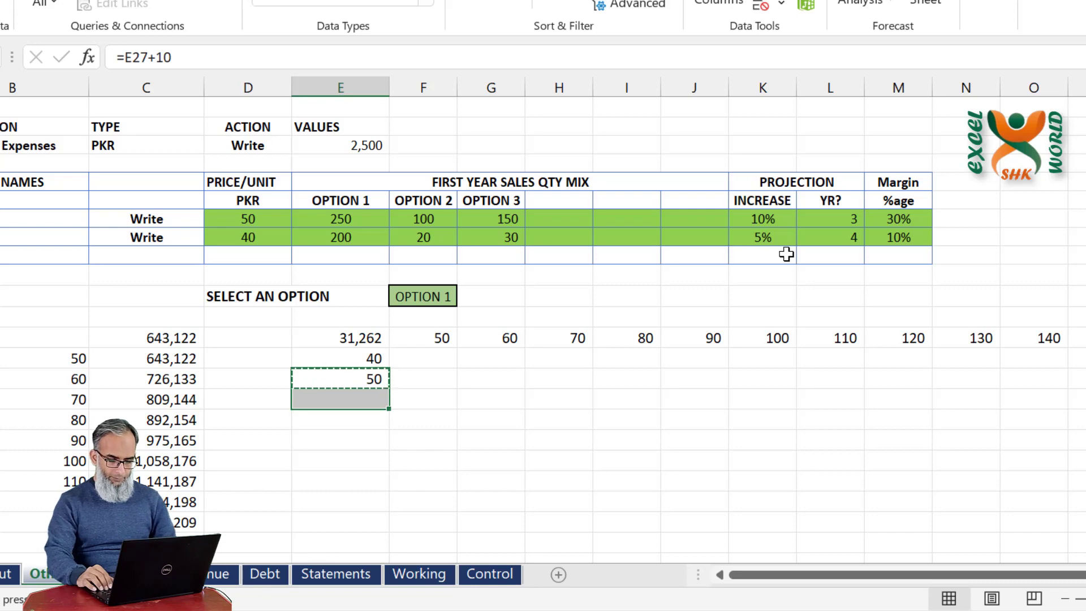
key(Return)
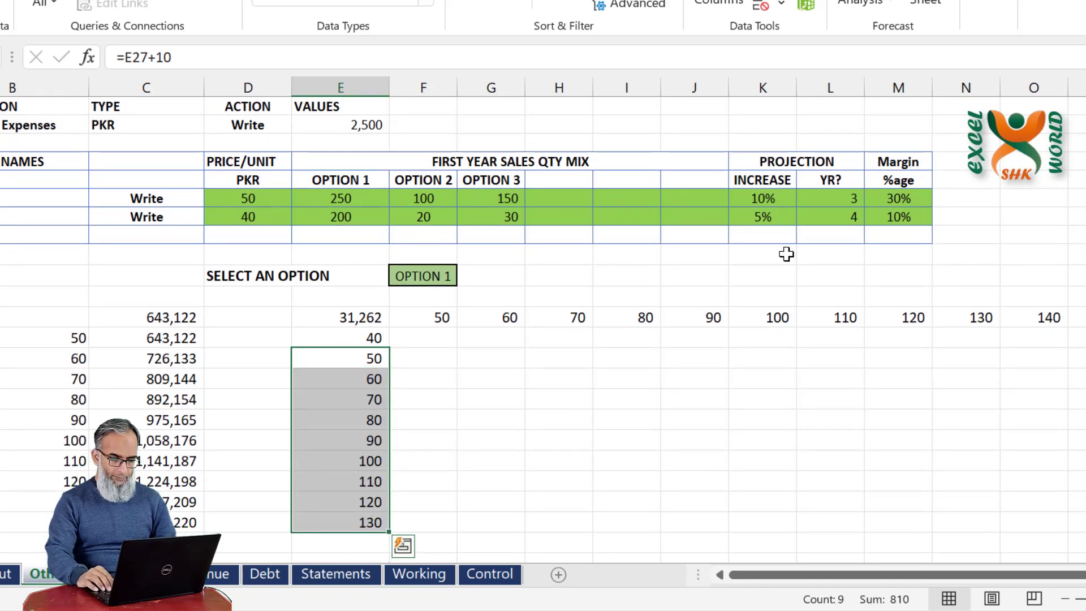
Insert a blank row above the price row and enter the label PRODUCT A in F26.
key(Up)
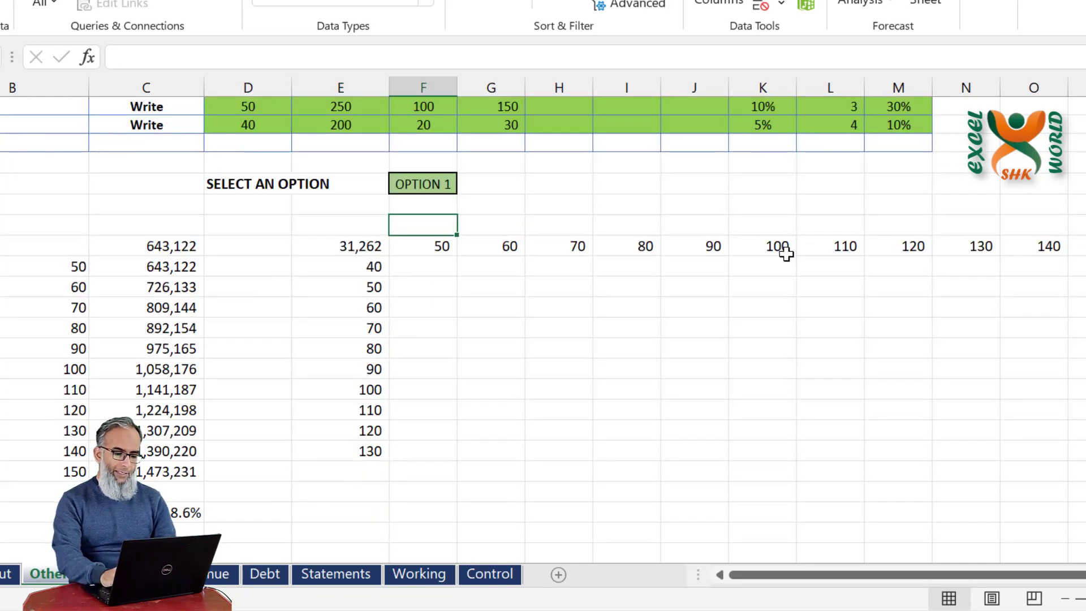
text(pro)
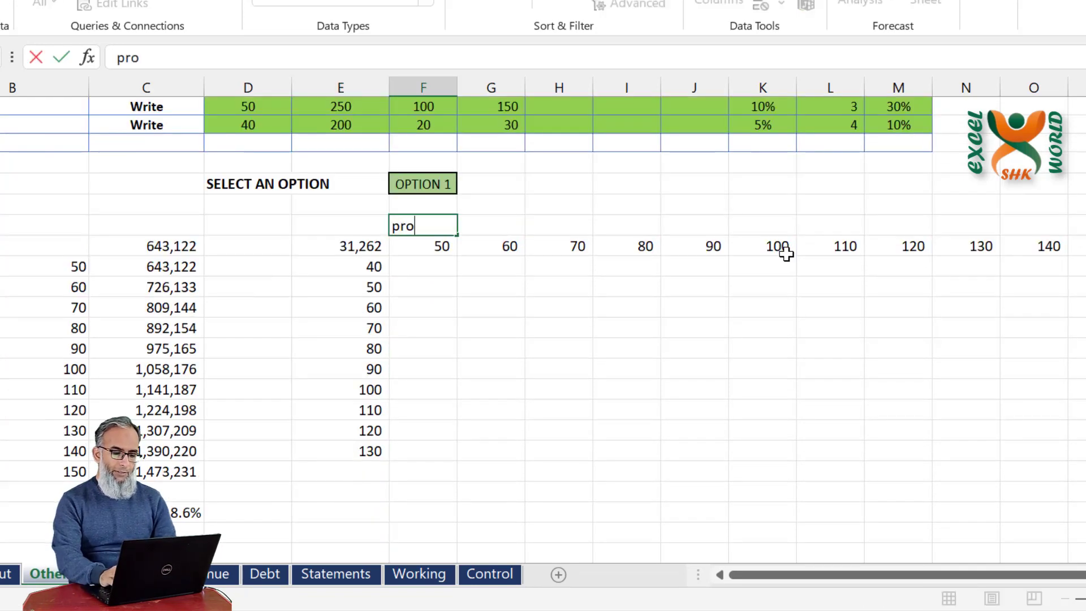
key(Escape)
text(PRODUCT A)
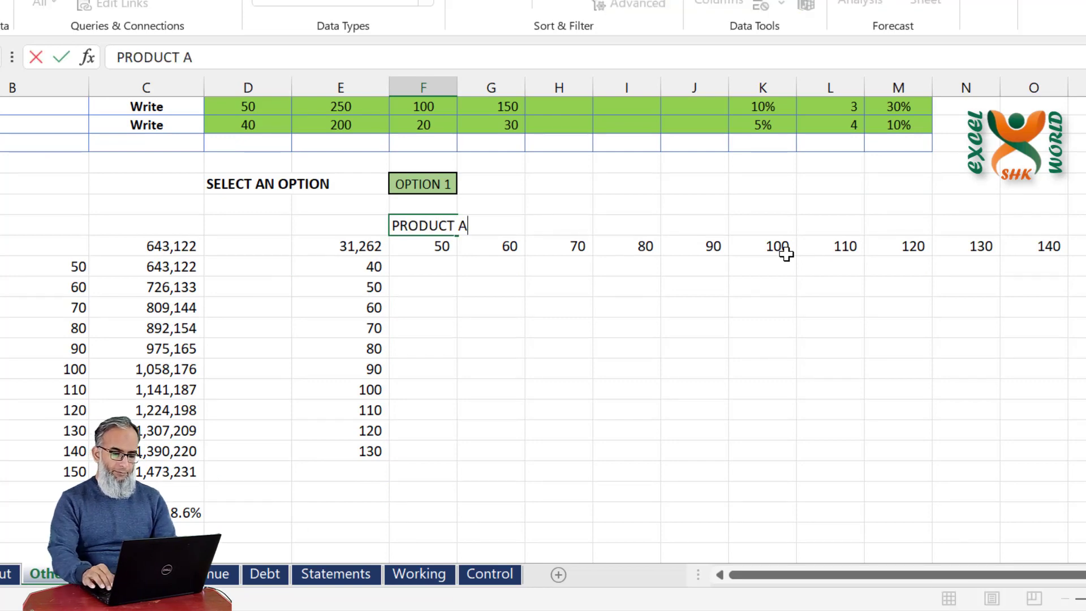
key(Return)
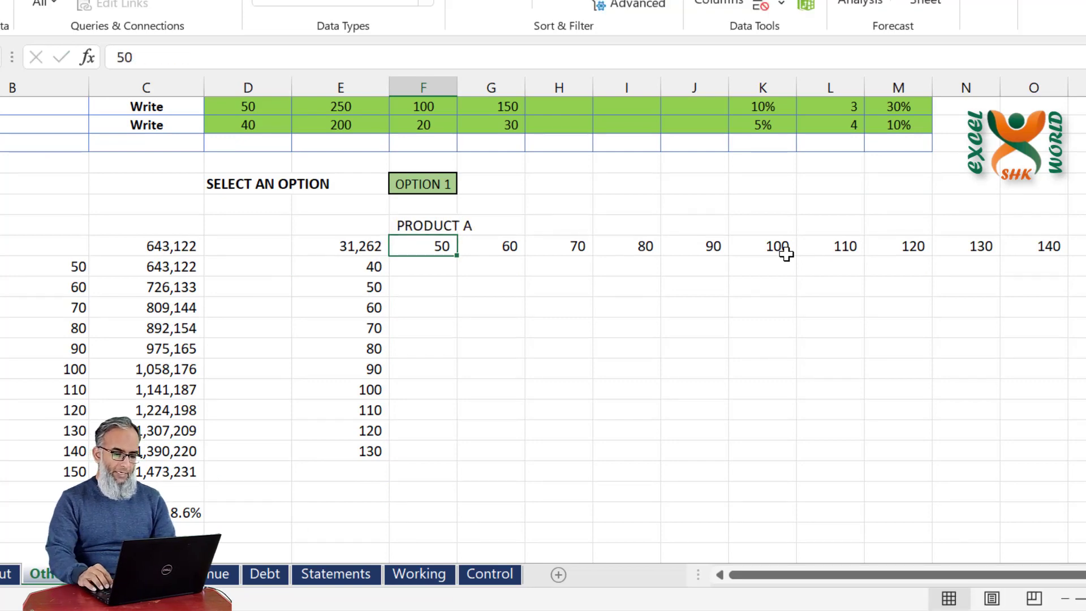
Enter the label PRODUCT B in D28, beside the column of prices.
key(Left)
key(Left)
key(Down)
key(Right)
key(Left)
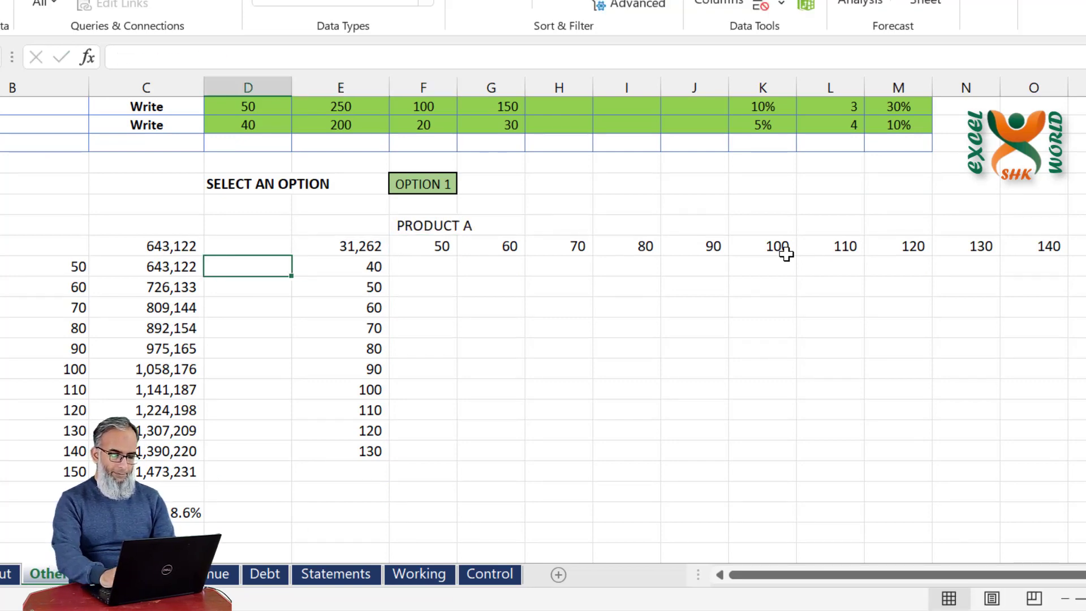
text(PRODUCT B)
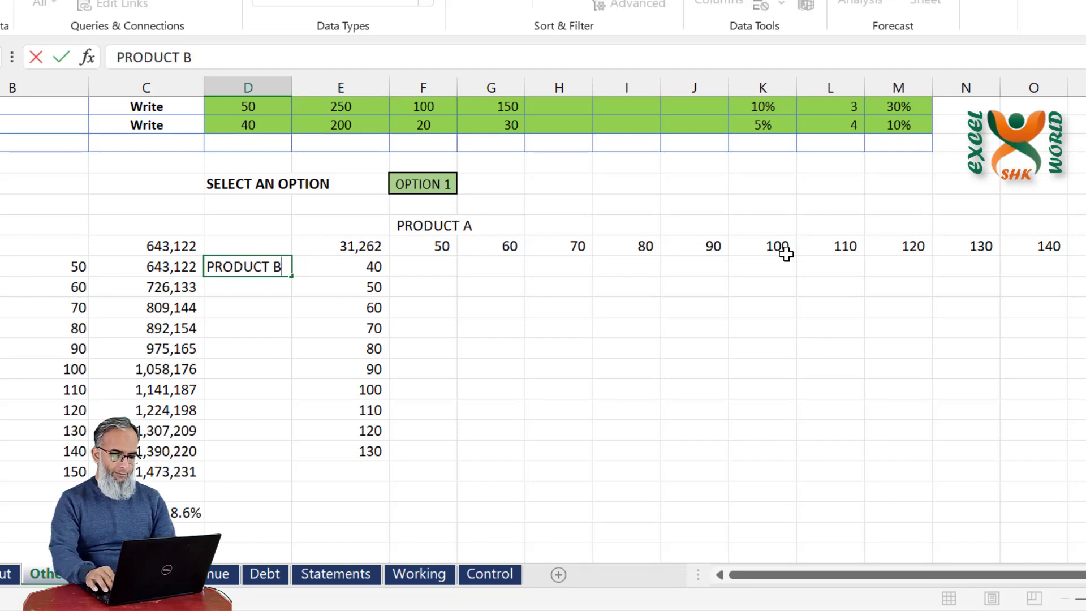
key(Return)
Insert blank cells at D25:D39, shifting the existing cells right to move the two-variable table one column over.
key(Up)
key(Up)
key(Up)
key(Up)
key(shift+Down)
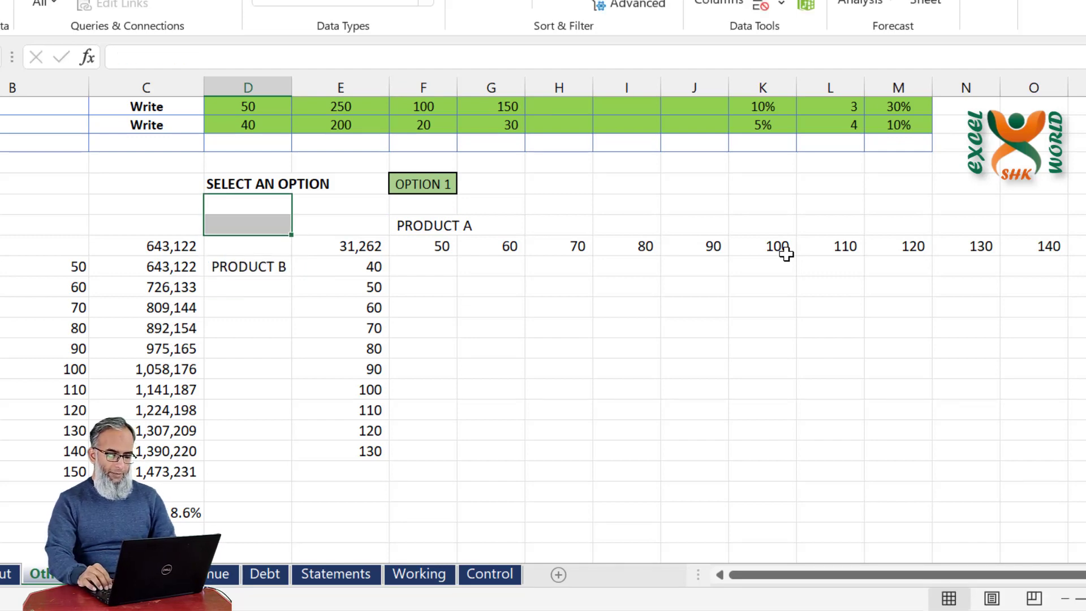
key(shift+Down)
key(shift+Down)
key(shift+Down)
key(shift+Down)
key(shift+Down)
key(shift+Down)
key(shift+Down)
key(shift+Down)
key(shift+Down)
key(shift+Down)
key(shift+Down)
key(shift+Down)
key(shift+Down)
key(ctrl+shift+equal)
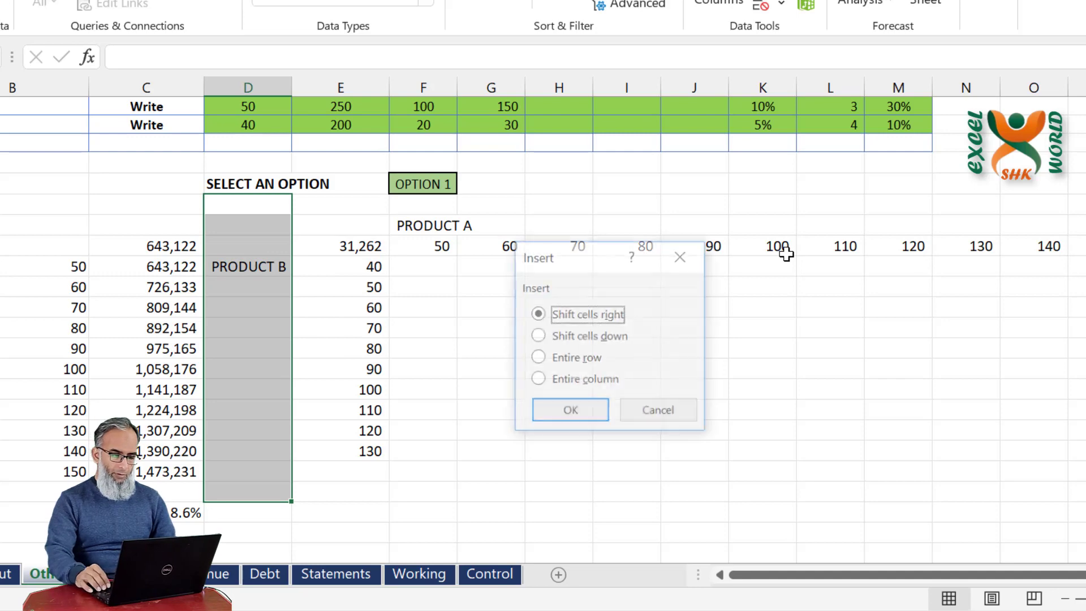
key(Down)
key(Up)
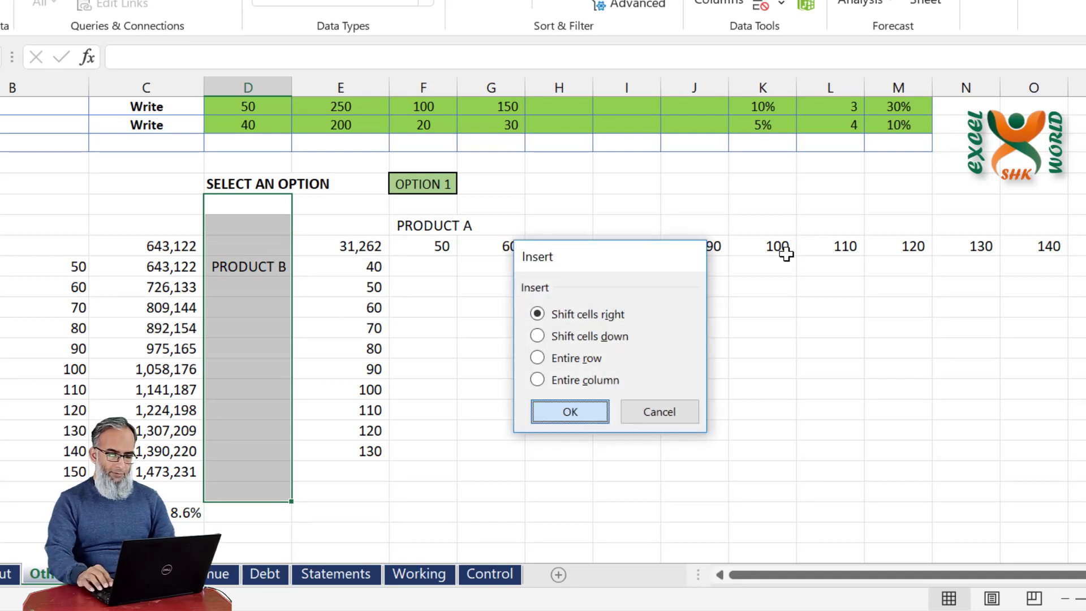
key(Return)
Make the PRODUCT B label in E28 and the PRODUCT A label in G26 bold.
key(Right)
key(Right)
key(Down)
key(Down)
key(Down)
key(Left)
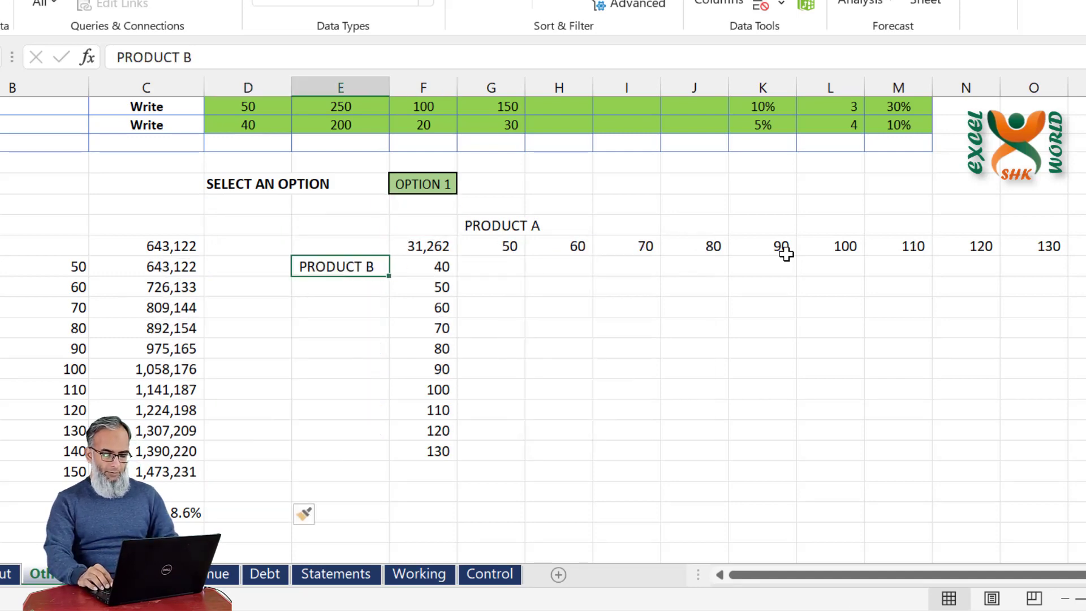
key(ctrl+b)
key(Right)
key(Right)
key(Up)
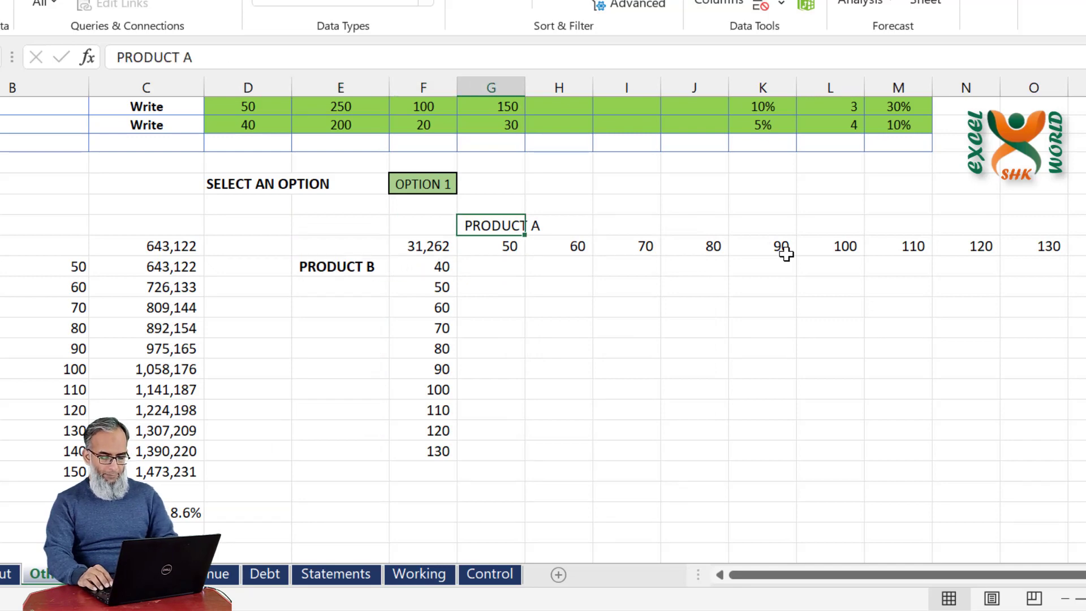
key(ctrl+b)
Create a What-If data table over F27:P37 with D16 as the row input cell and D17 as the column input cell.
key(Down)
key(Left)
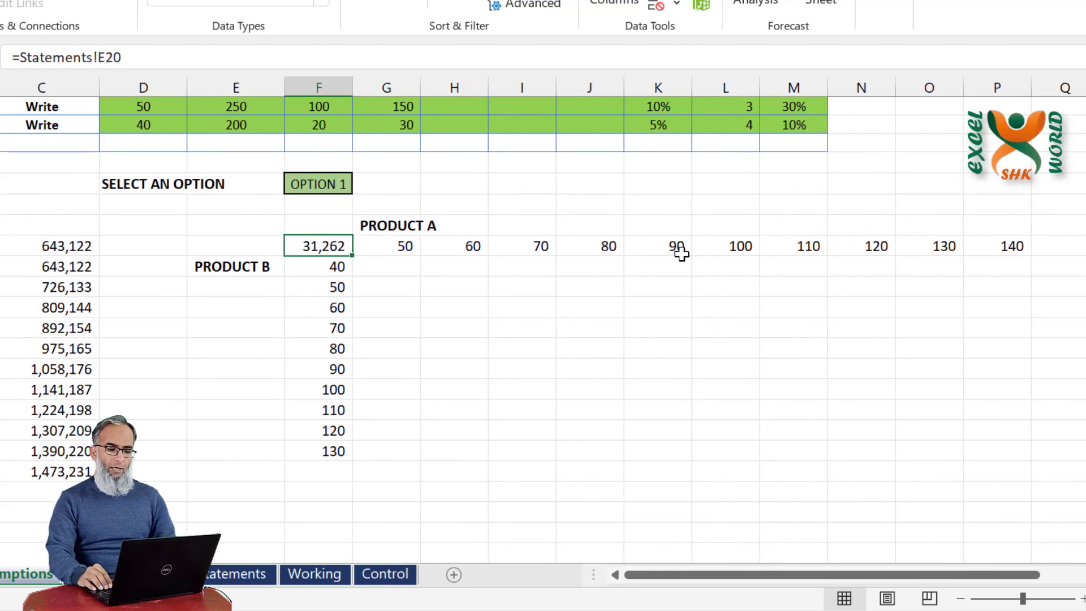
key(shift+Down)
key(shift+Down)
key(shift+Down)
key(shift+Down)
key(shift+Down)
key(shift+Down)
key(shift+Down)
key(shift+Down)
key(shift+Down)
key(shift+Down)
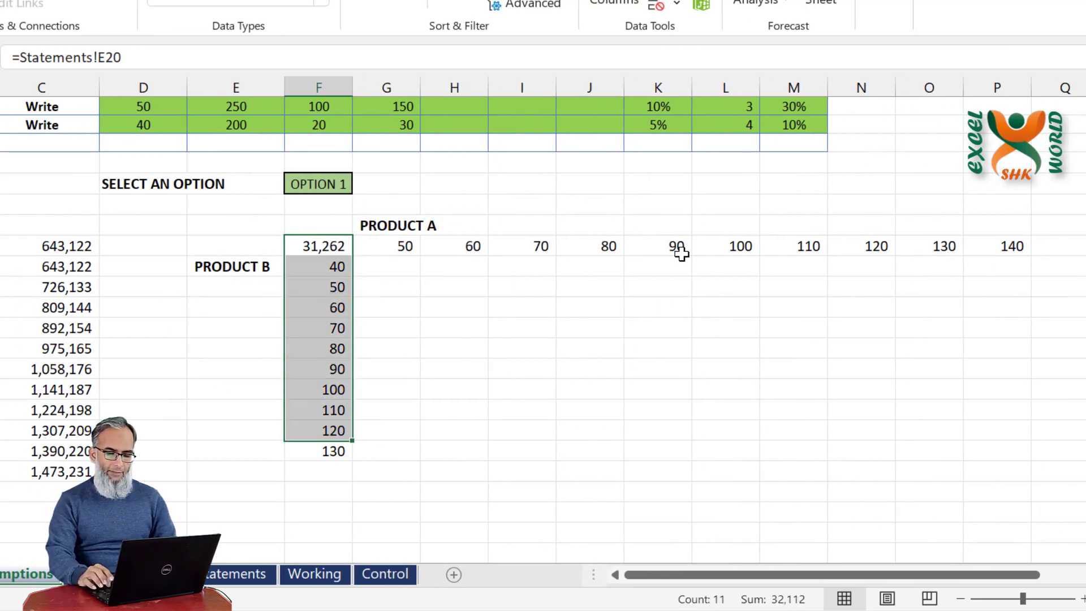
key(shift+Right)
key(shift+Right)
key(shift+Right)
key(shift+Right)
key(shift+Right)
key(shift+Right)
key(shift+Right)
key(shift+Right)
key(shift+Right)
key(shift+Right)
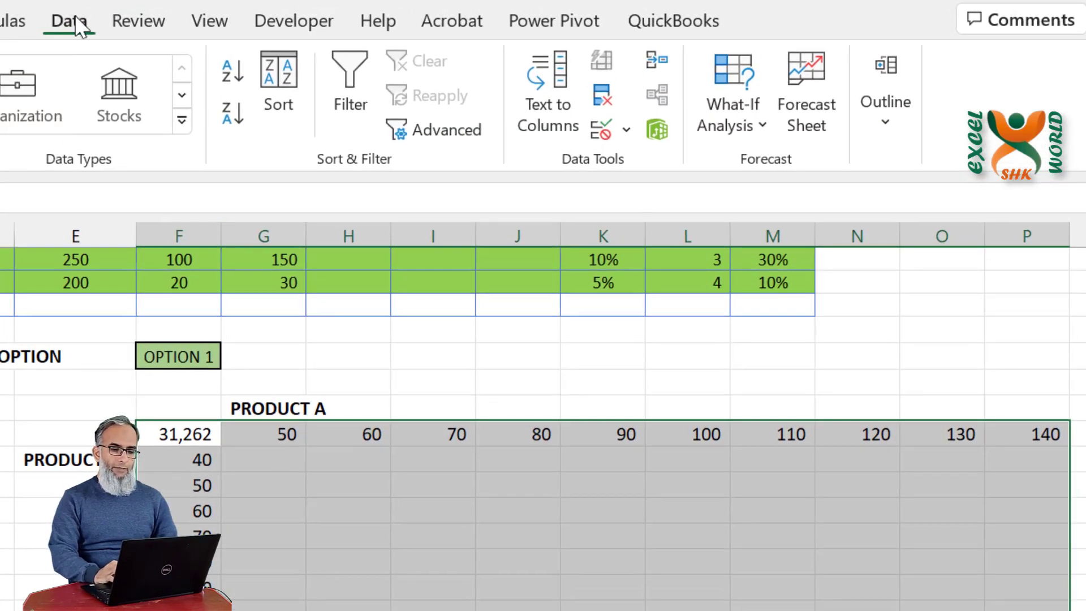
click(739, 125)
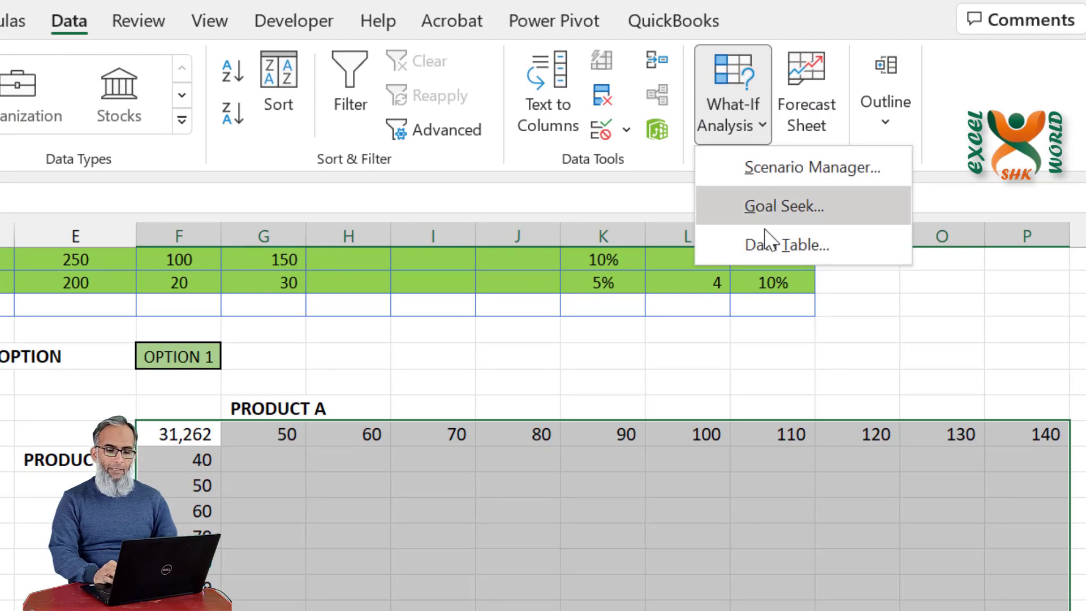
click(765, 244)
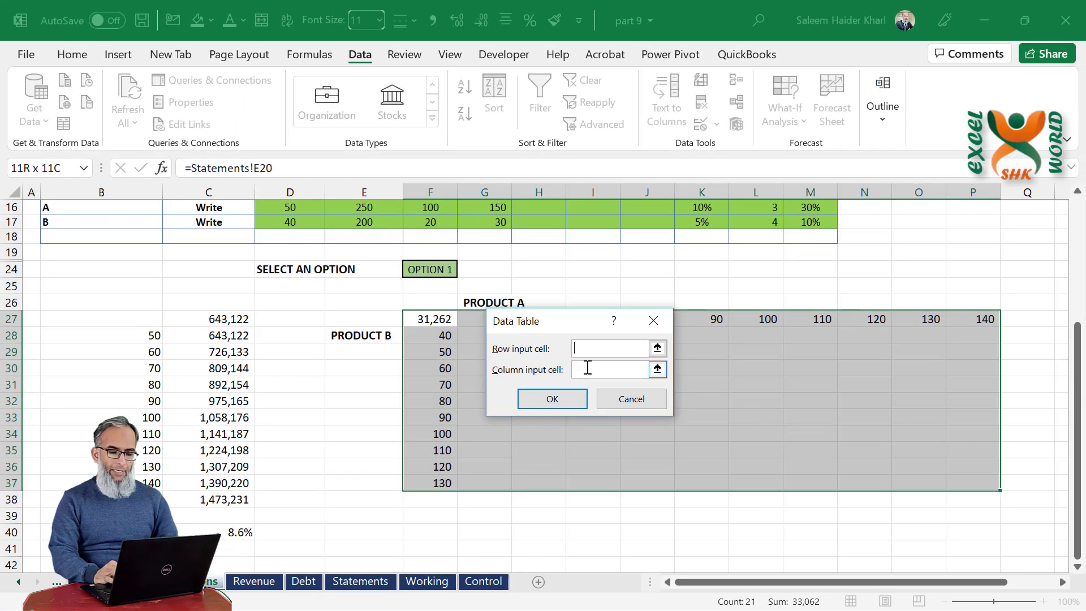
drag(564, 329, 588, 366)
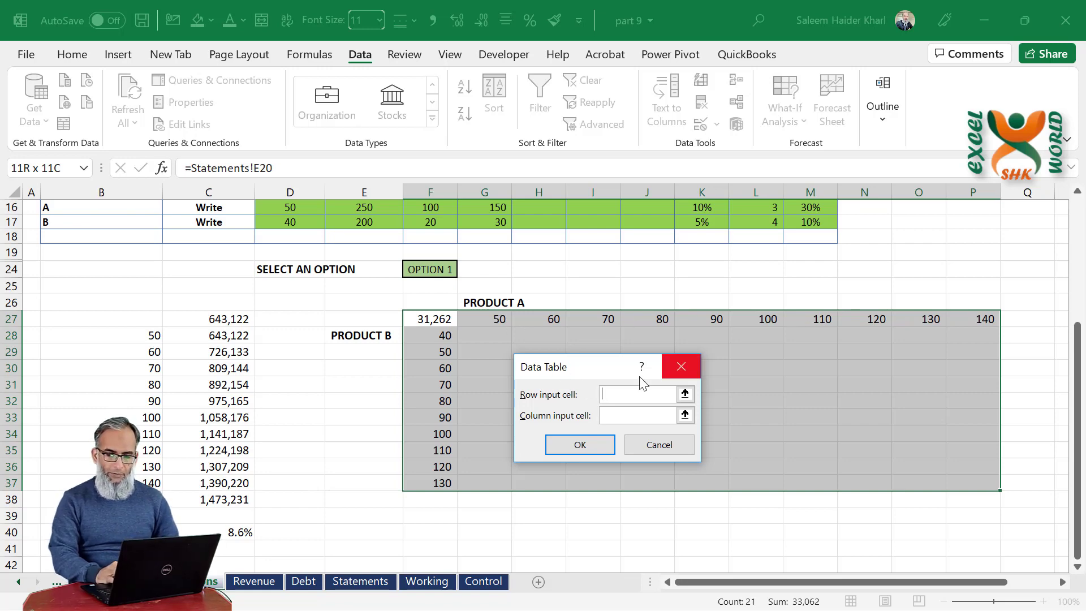
click(291, 209)
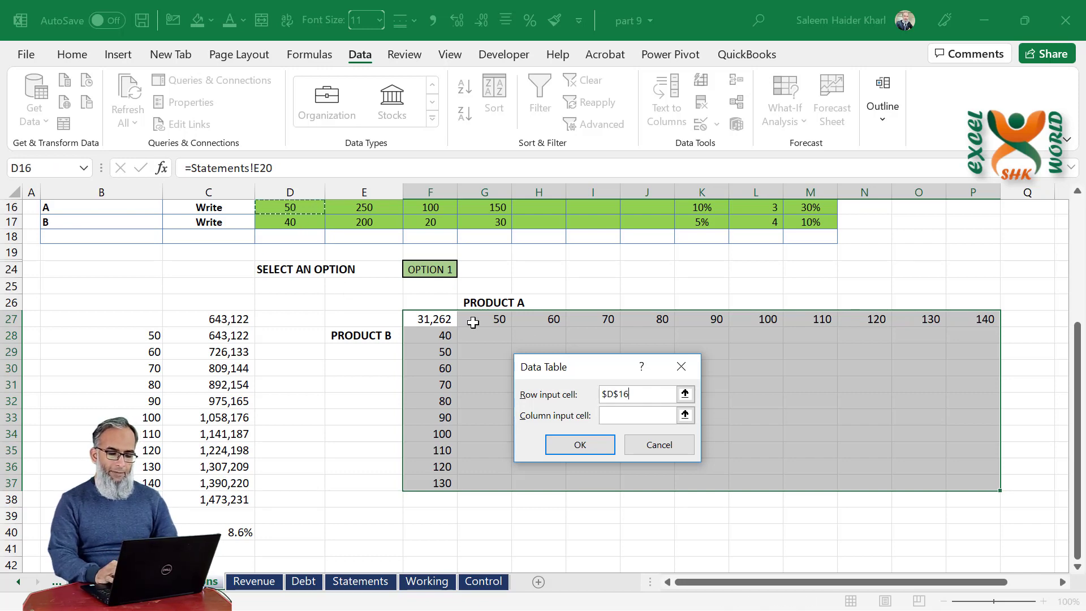
click(633, 416)
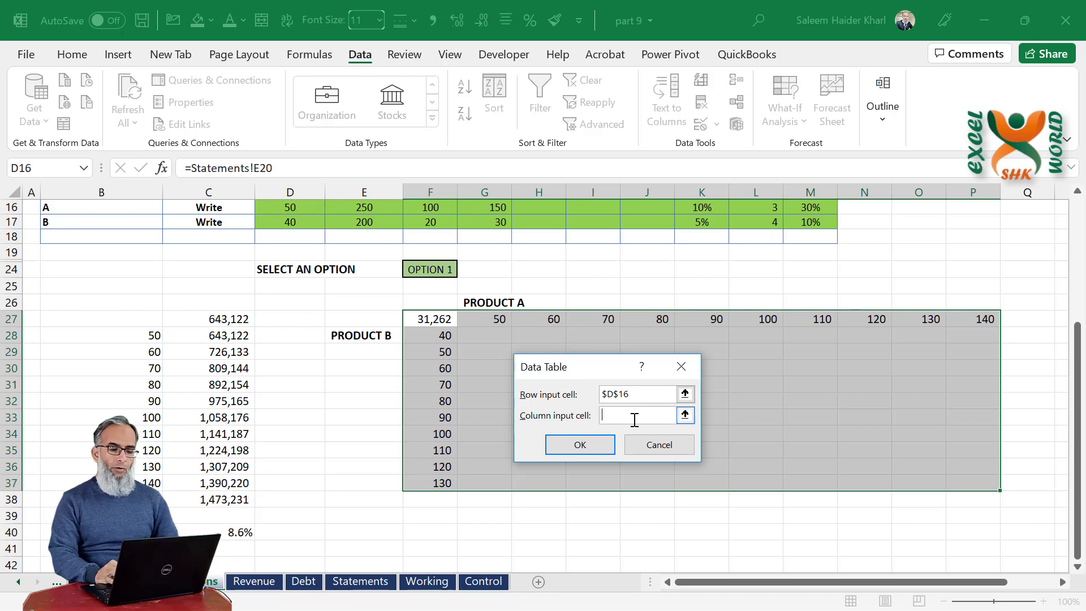
click(300, 221)
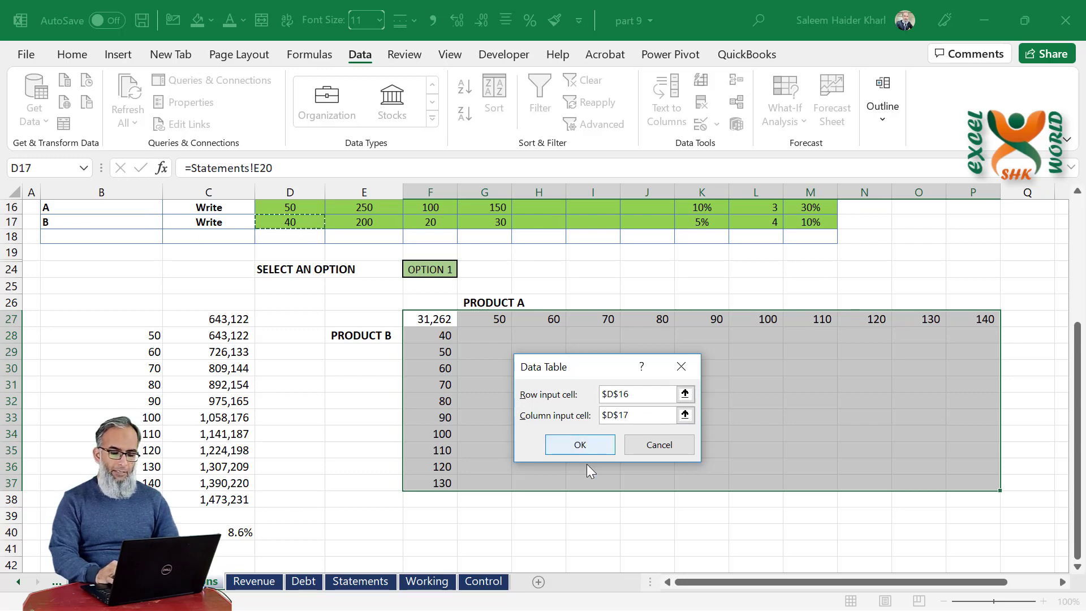
click(580, 445)
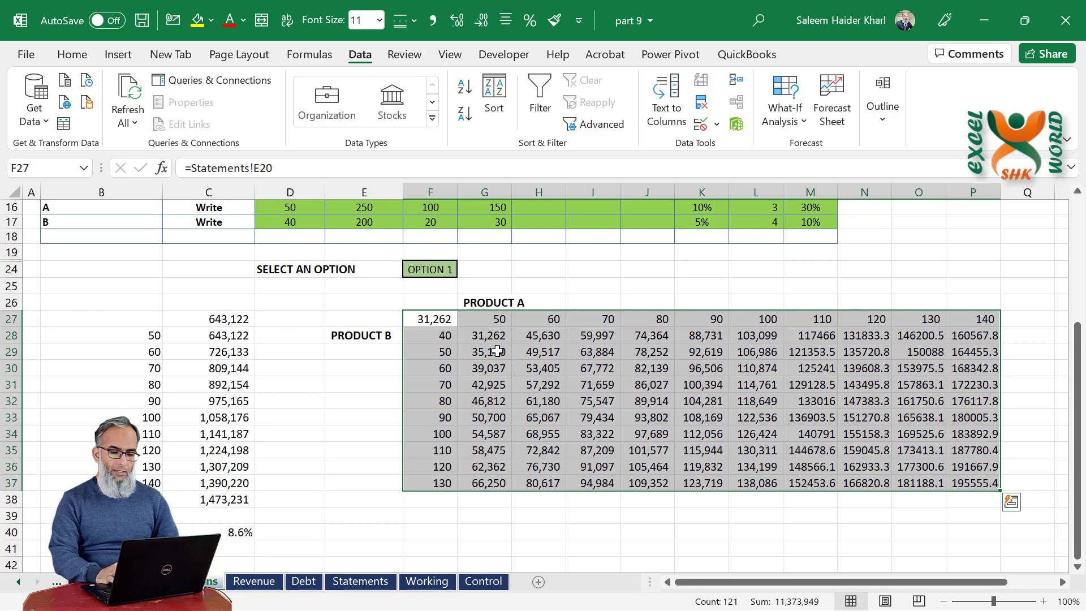
Format the data table results in G28:P38 with thousands separators and no decimal places.
drag(486, 339, 984, 502)
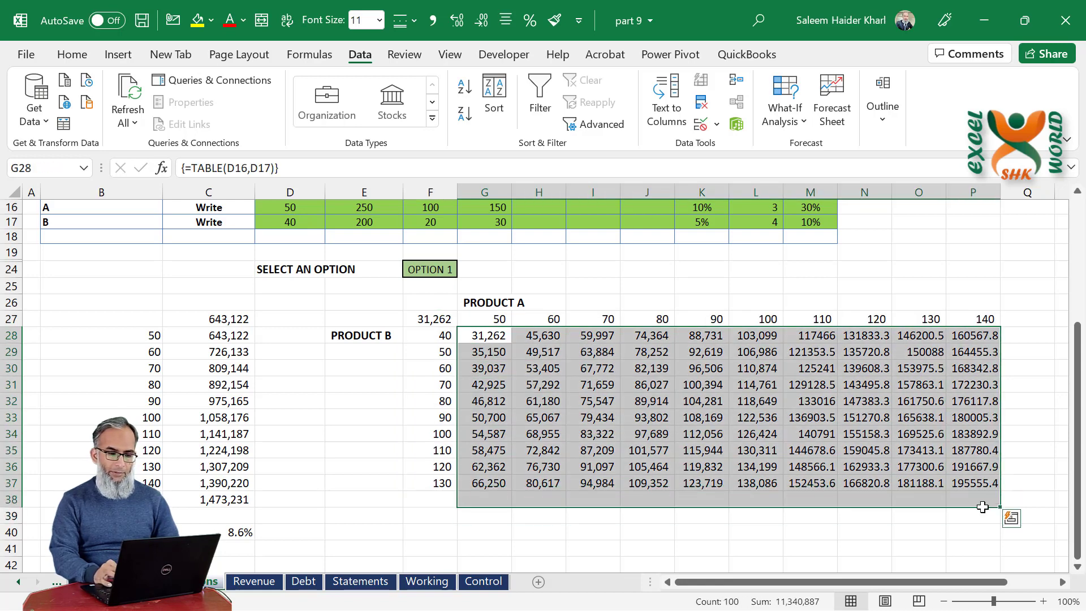
click(482, 22)
click(483, 24)
click(538, 398)
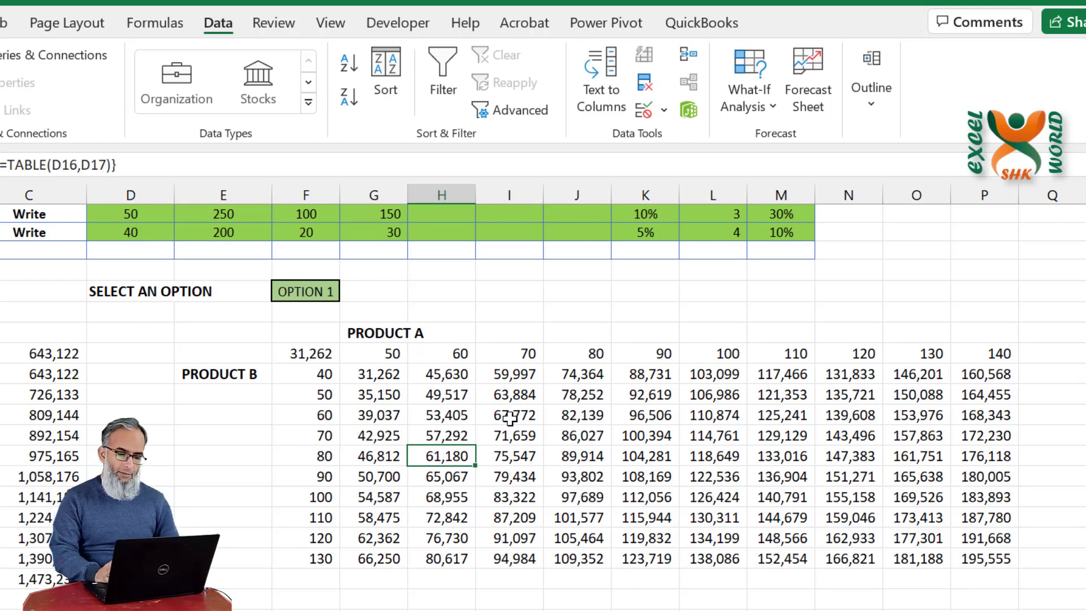
Apply the Green - Yellow - Red color scale to the two-variable data table results in G28:P37.
drag(348, 372, 965, 551)
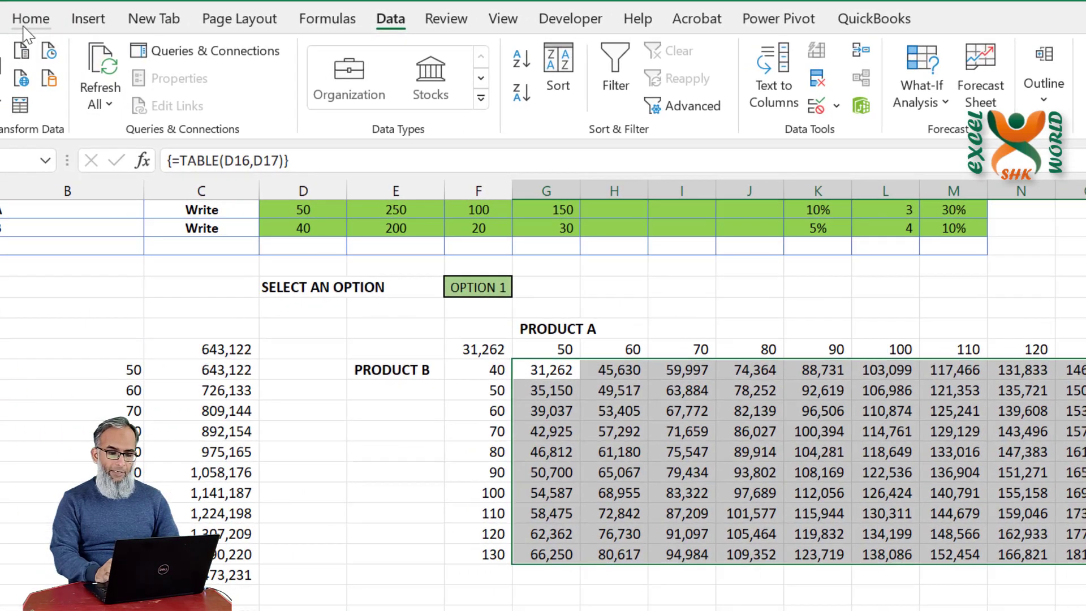
click(30, 20)
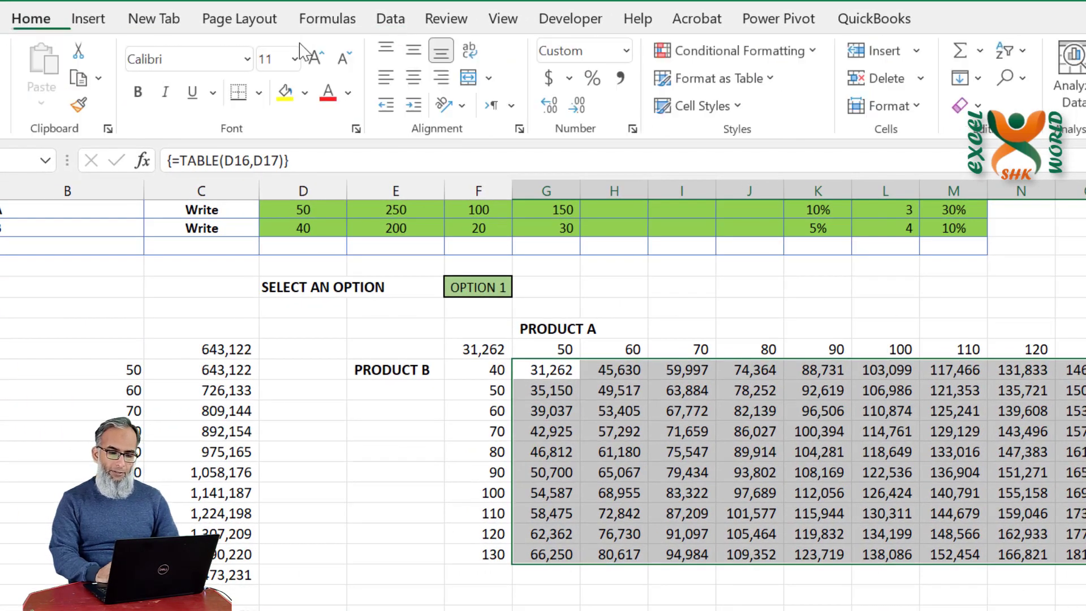
click(736, 50)
mouse_move(823, 253)
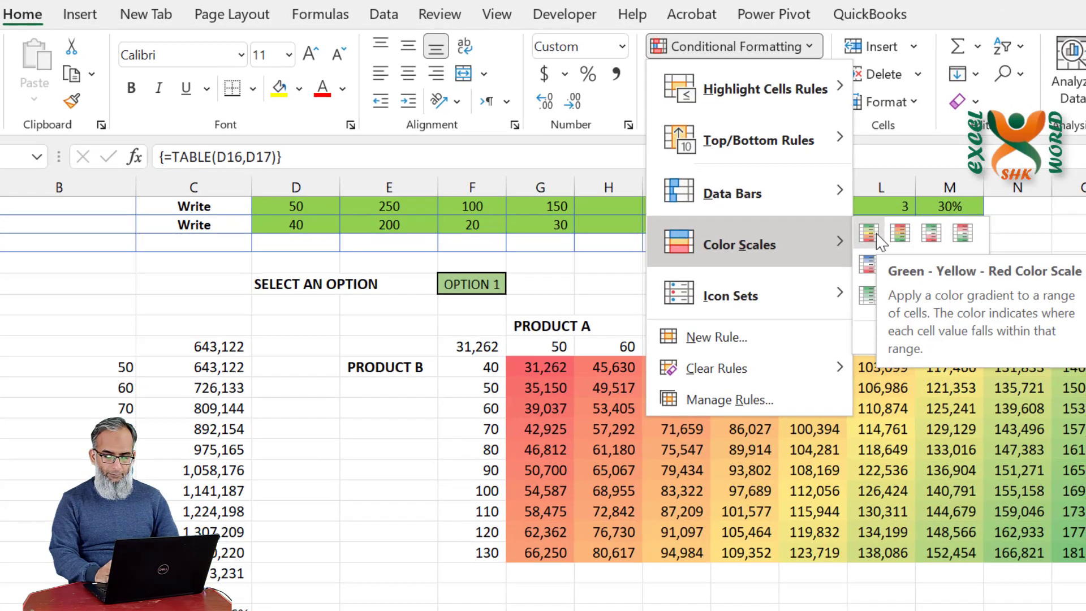
click(869, 233)
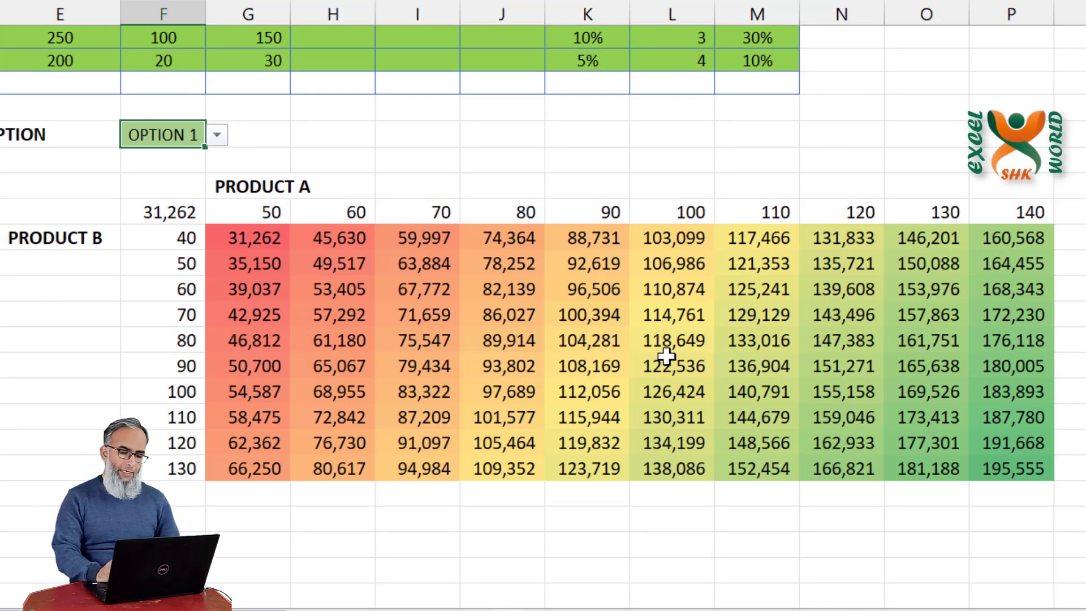
Switch the sales quantity mix selector to OPTION 2 and check the Product B quantity for that option.
click(1047, 473)
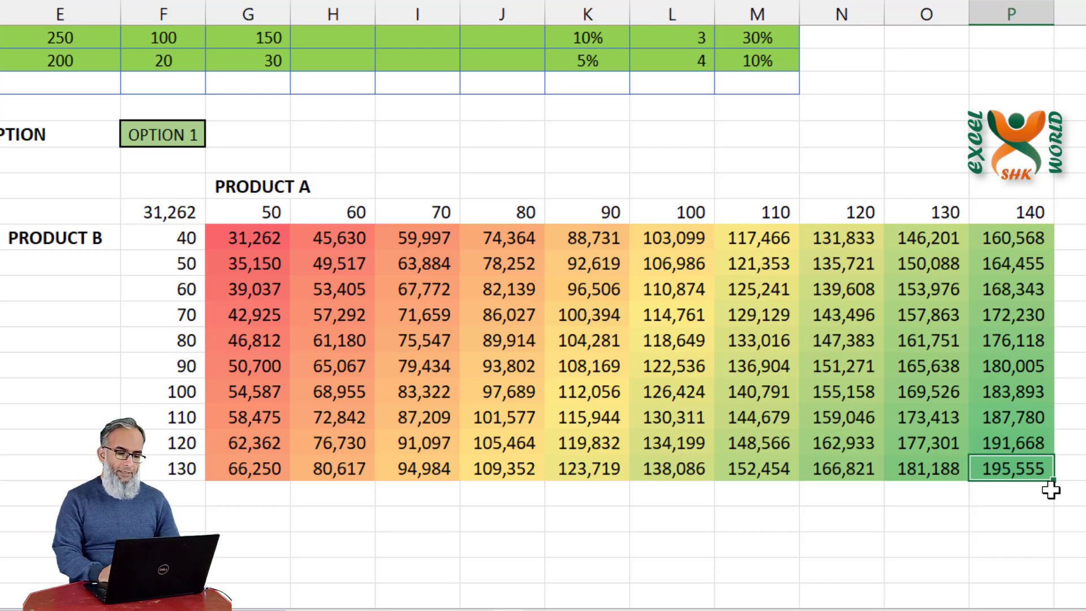
click(182, 134)
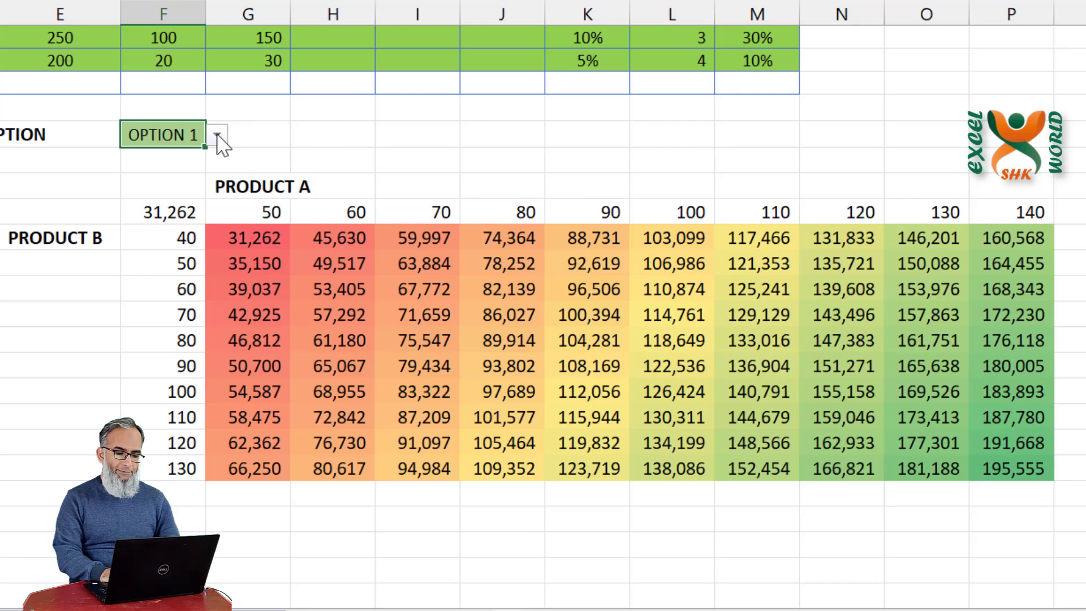
click(217, 134)
click(191, 176)
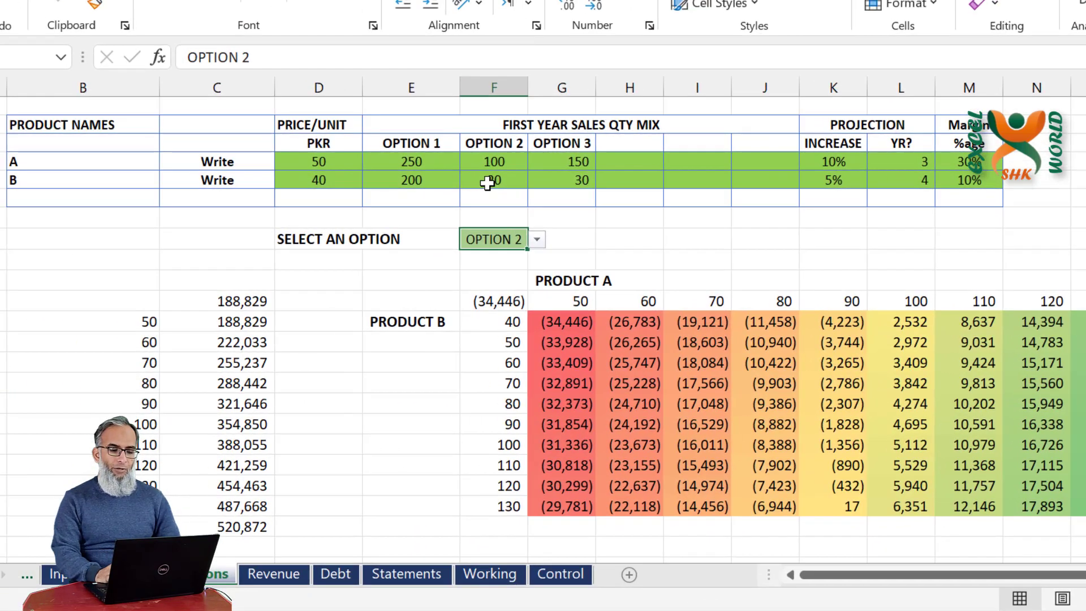
click(155, 63)
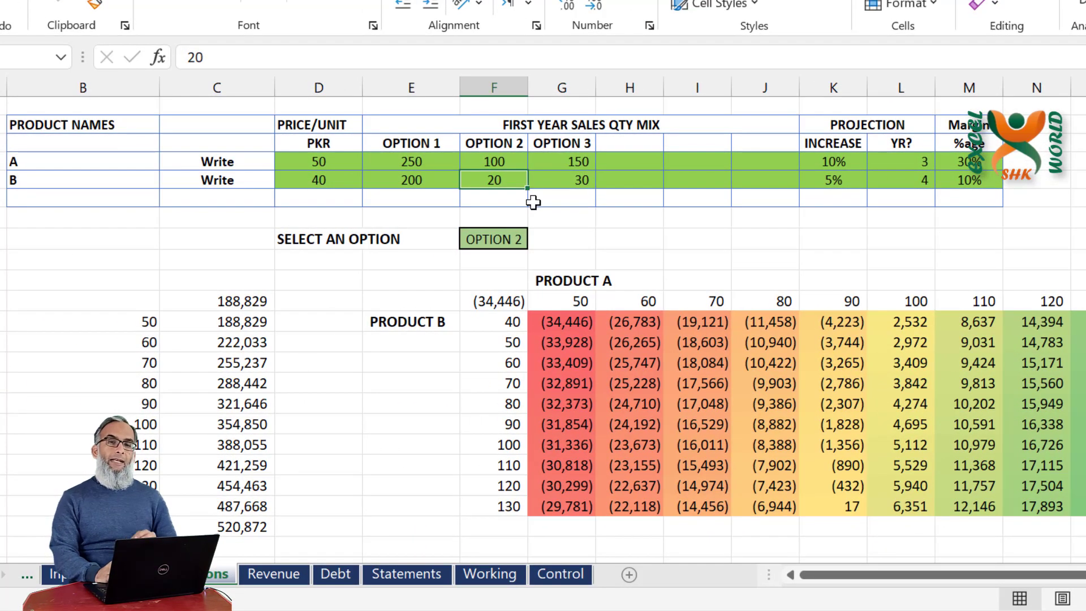
Switch the sales quantity mix selector to OPTION 3 and review the recalculated two-variable net profit table.
click(500, 239)
click(538, 240)
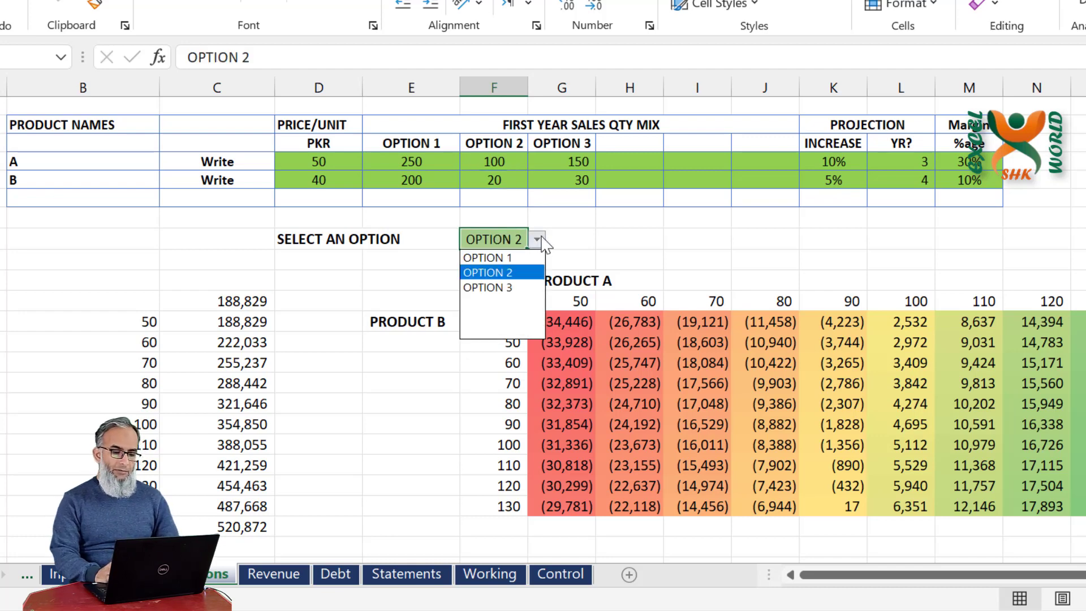
click(508, 287)
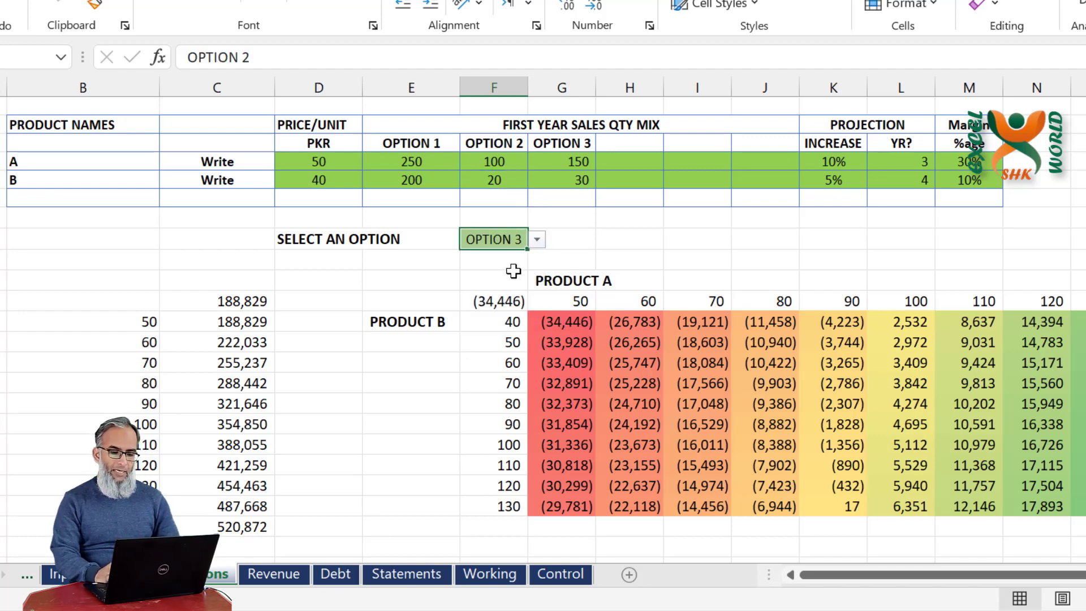
click(580, 179)
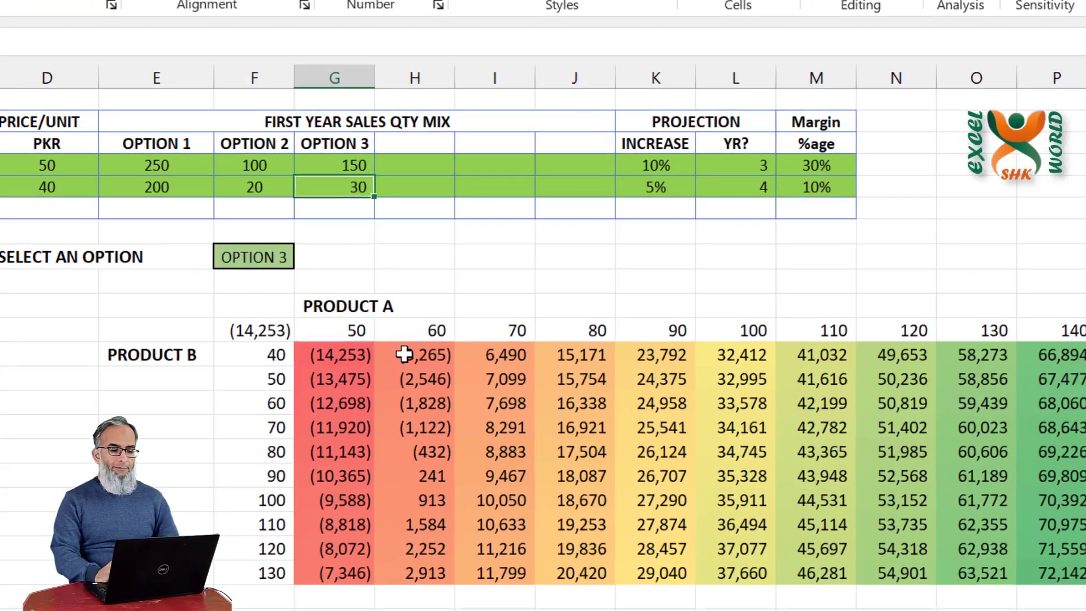
scroll(324, 366, down, 2)
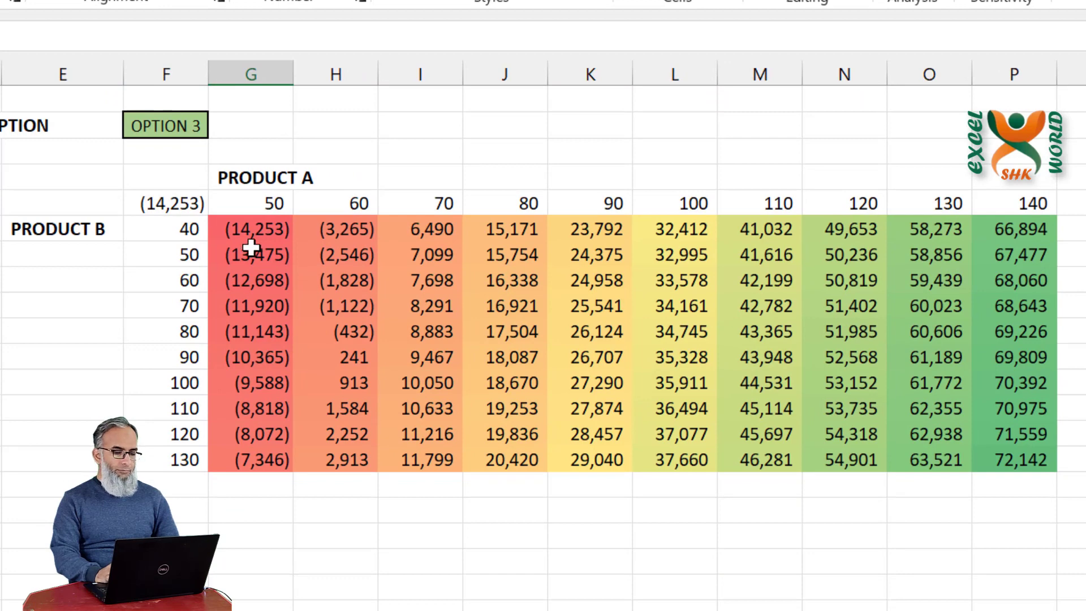